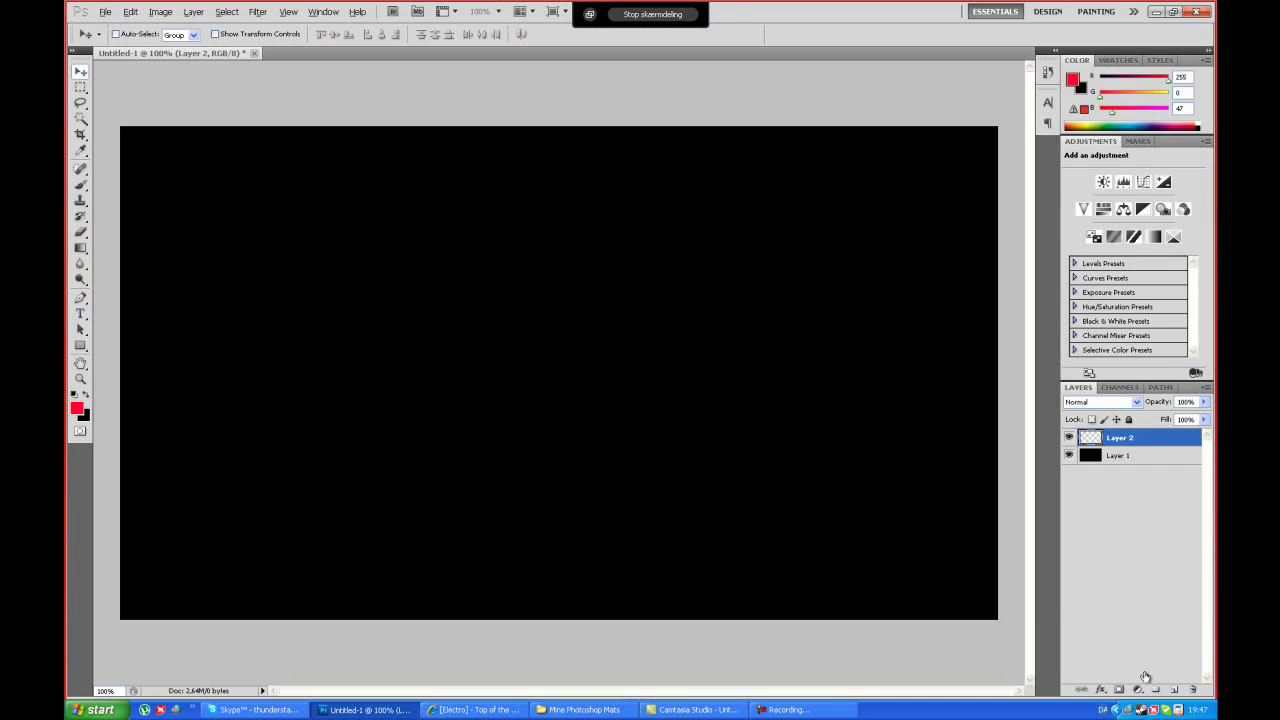
Step: Type the UNIVERSE title in the Defused font at 65 pt
{"action": "type", "text": "THE"}
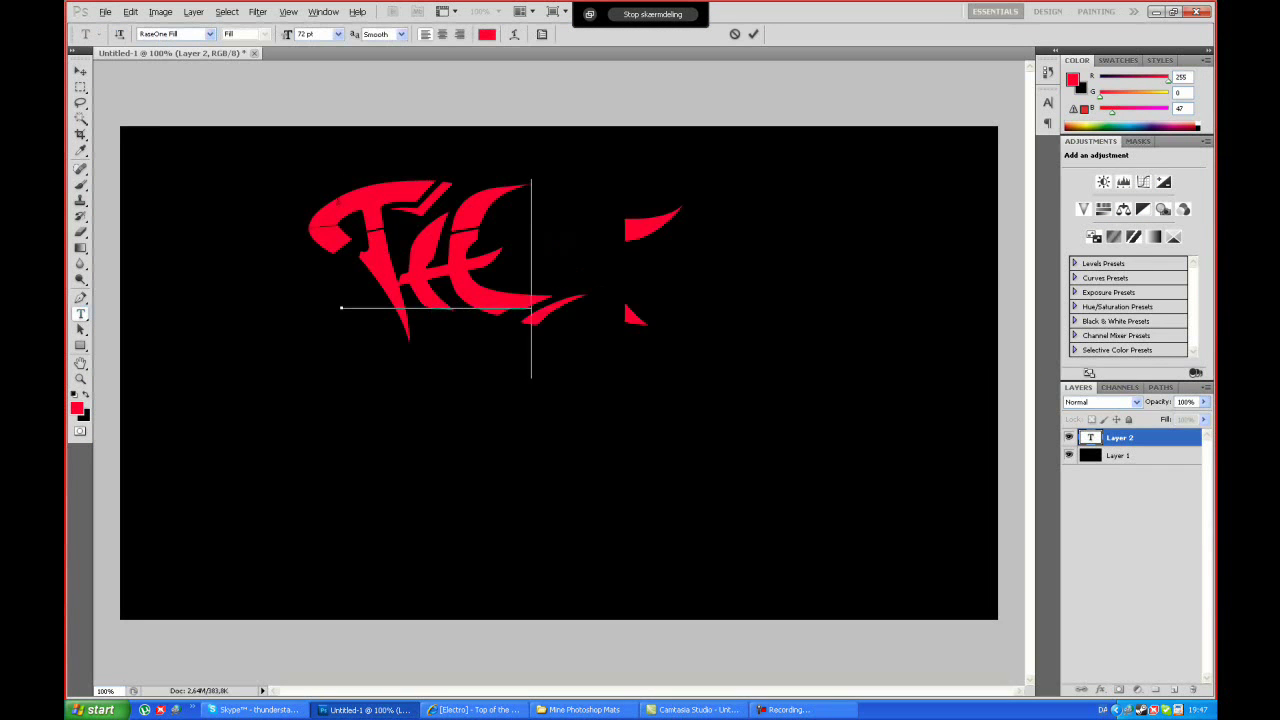
{"action": "type", "text": "VERSE"}
{"action": "left_click", "coordinate": [210, 34]}
{"action": "scroll", "coordinate": [190, 180], "scroll_direction": "down", "scroll_amount": 5}
{"action": "scroll", "coordinate": [170, 180], "scroll_direction": "down", "scroll_amount": 5}
{"action": "left_click", "coordinate": [200, 258]}
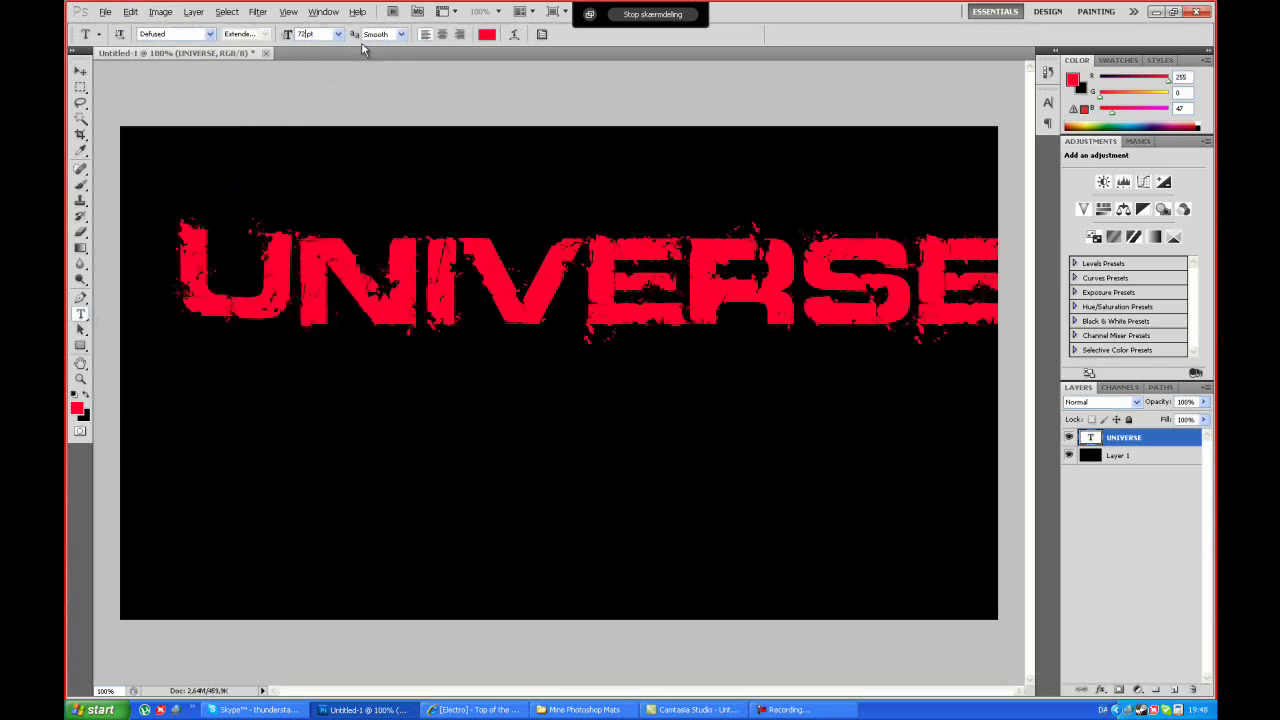
{"action": "type", "text": "65"}
{"action": "key", "text": "Return"}
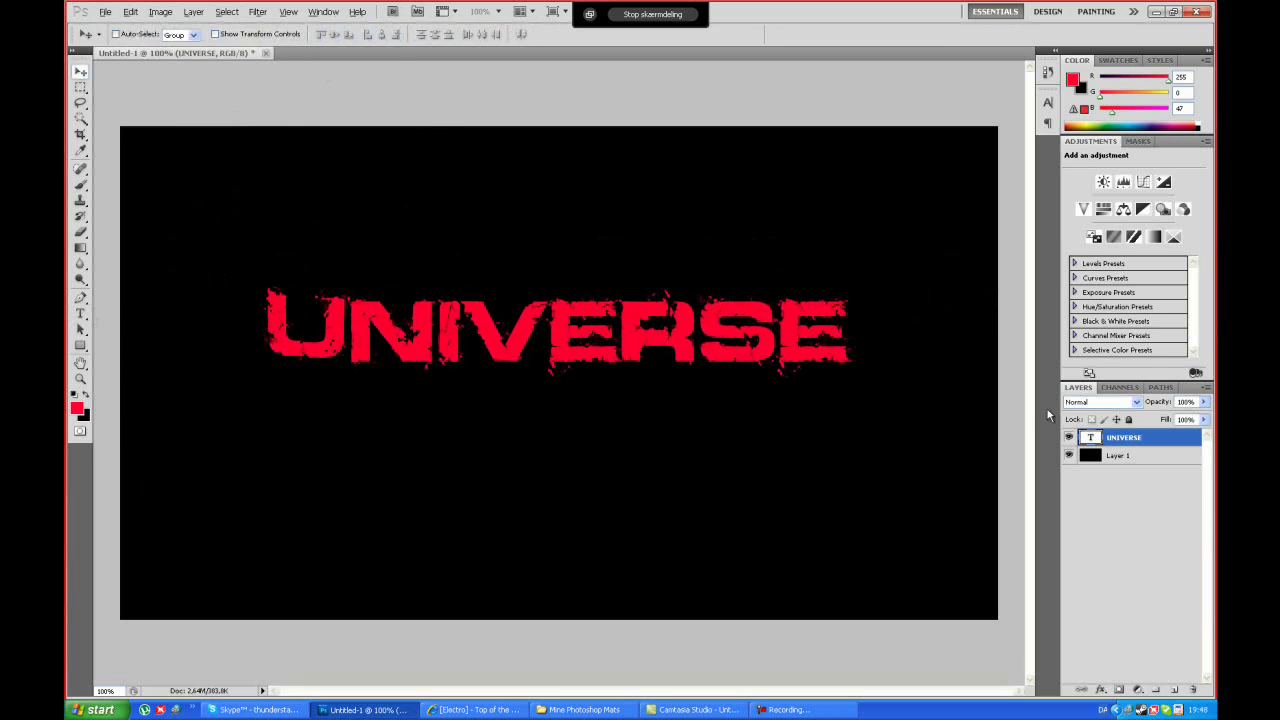
Step: Make the title text black and give it a blue outer glow
{"action": "key", "text": "ctrl+a"}
{"action": "left_click", "coordinate": [487, 34]}
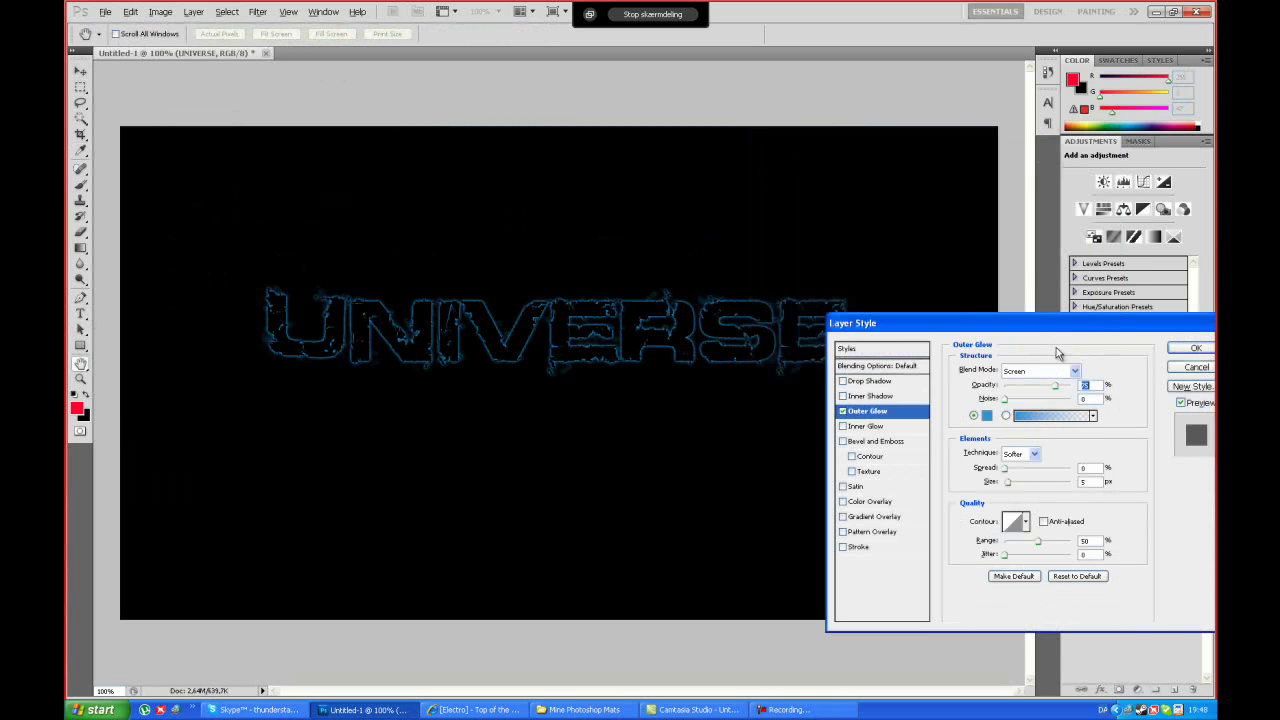
{"action": "left_click", "coordinate": [1188, 352]}
Step: Drag the planet wallpaper onto the canvas and stretch it to fill
{"action": "left_click", "coordinate": [584, 709]}
{"action": "left_click_drag", "start_coordinate": [880, 196], "coordinate": [429, 457]}
{"action": "left_click_drag", "start_coordinate": [125, 372], "coordinate": [108, 372]}
Step: Place the planet wallpaper, warp the UNIVERSE title with the Arc style, and lower it
{"action": "left_click", "coordinate": [80, 71]}
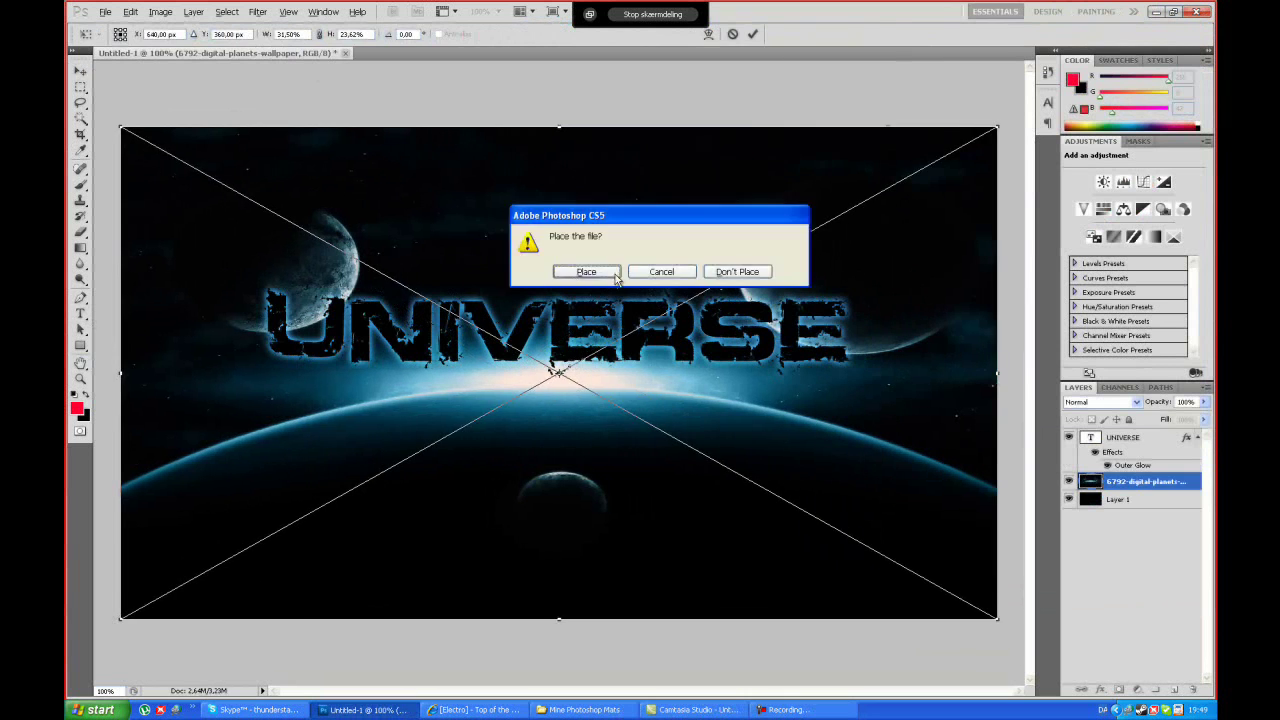
{"action": "left_click", "coordinate": [579, 271]}
{"action": "left_click", "coordinate": [487, 33]}
{"action": "left_click", "coordinate": [644, 203]}
{"action": "left_click", "coordinate": [626, 249]}
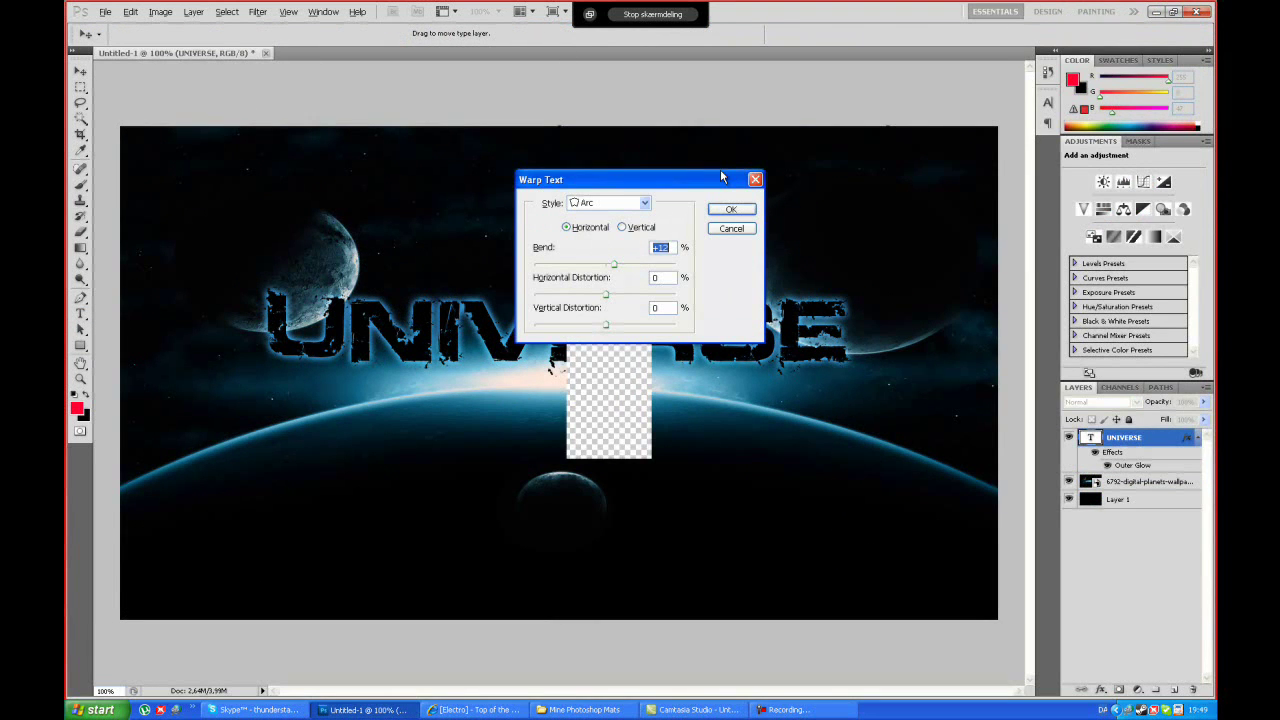
{"action": "key", "text": "Return"}
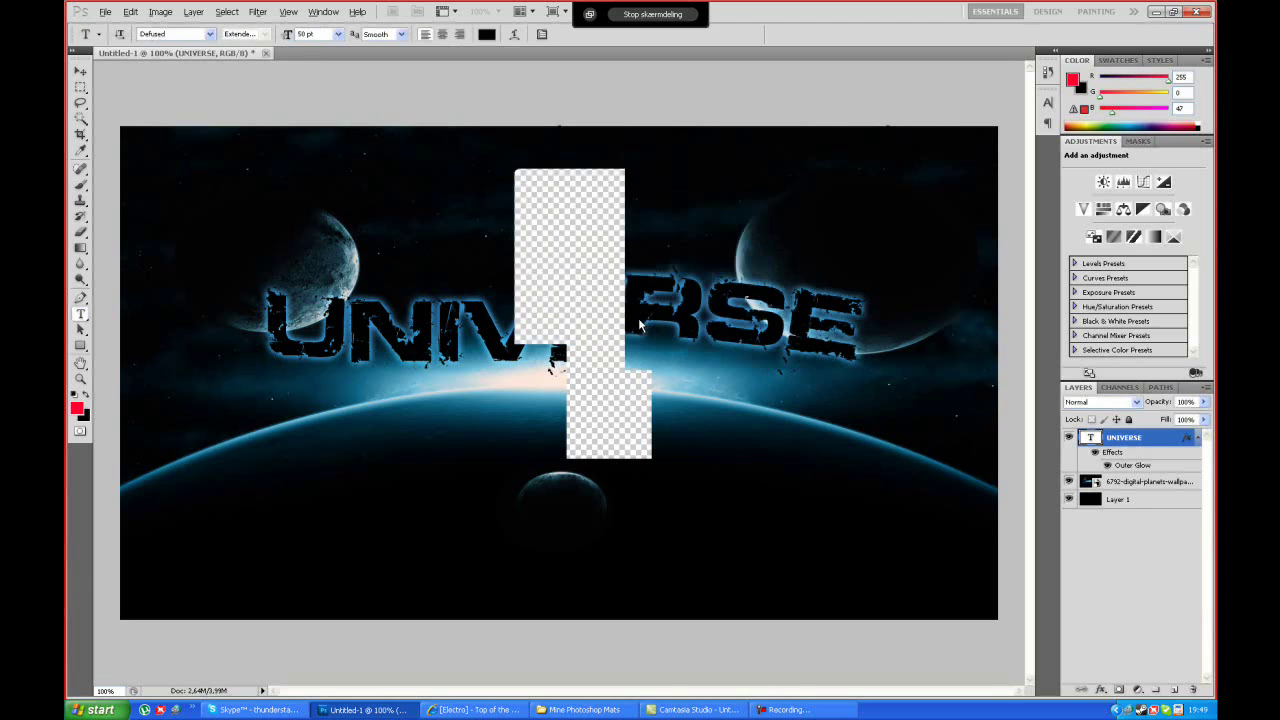
{"action": "left_click_drag", "start_coordinate": [506, 354], "coordinate": [518, 401]}
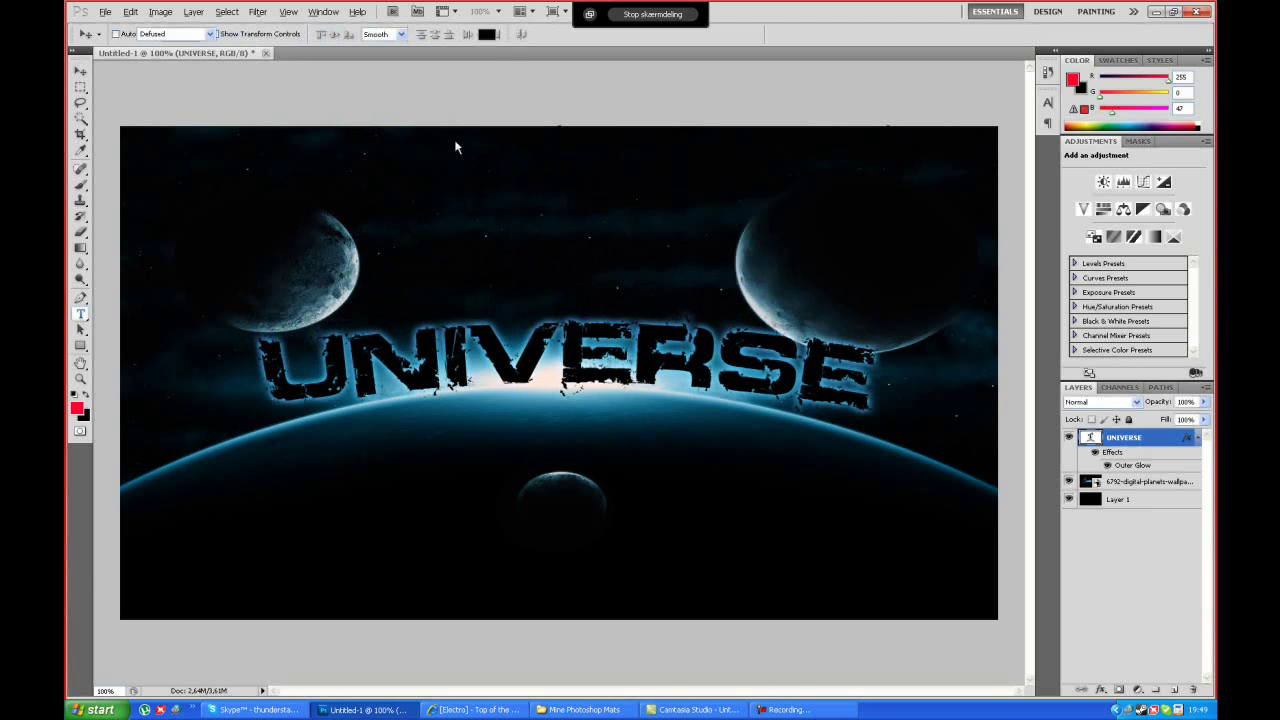
Step: Adjust the title's arc bend and reposition it along the planet's horizon
{"action": "left_click", "coordinate": [513, 34]}
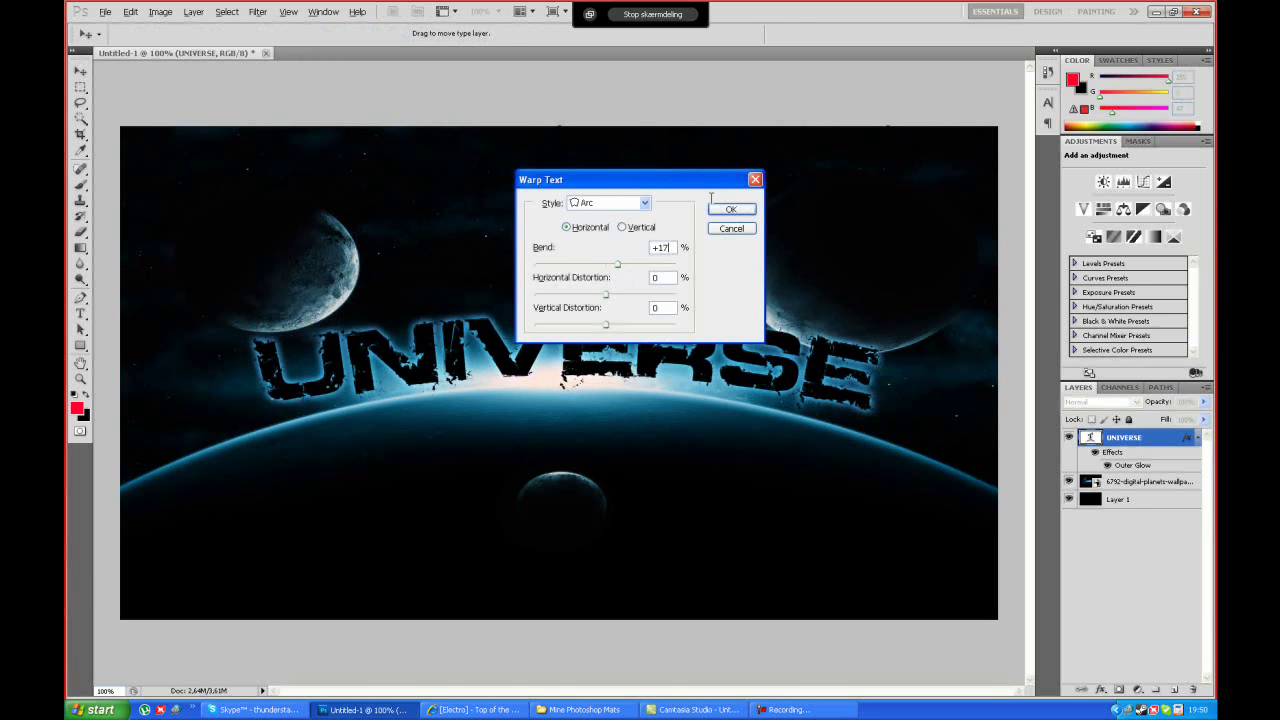
{"action": "key", "text": "Return"}
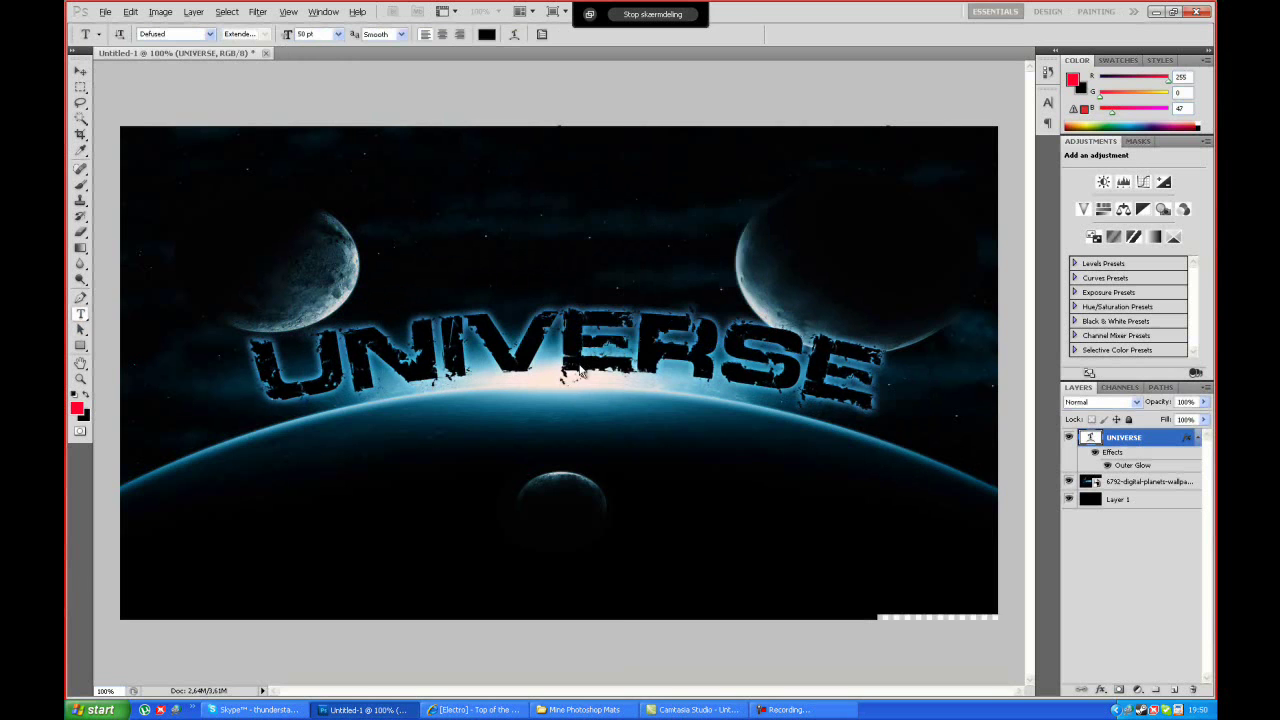
{"action": "mouse_move", "coordinate": [538, 322]}
{"action": "left_mouse_down"}
{"action": "mouse_move", "coordinate": [527, 345]}
{"action": "mouse_move", "coordinate": [547, 372]}
{"action": "left_mouse_up"}
Step: Add a new layer and drag the satellite image from the Space folder
{"action": "left_click", "coordinate": [1175, 690]}
{"action": "left_click", "coordinate": [583, 709]}
{"action": "left_click", "coordinate": [630, 54]}
{"action": "double_click", "coordinate": [1000, 406]}
{"action": "left_click", "coordinate": [630, 54]}
{"action": "double_click", "coordinate": [891, 355]}
{"action": "left_click_drag", "start_coordinate": [795, 100], "coordinate": [444, 119]}
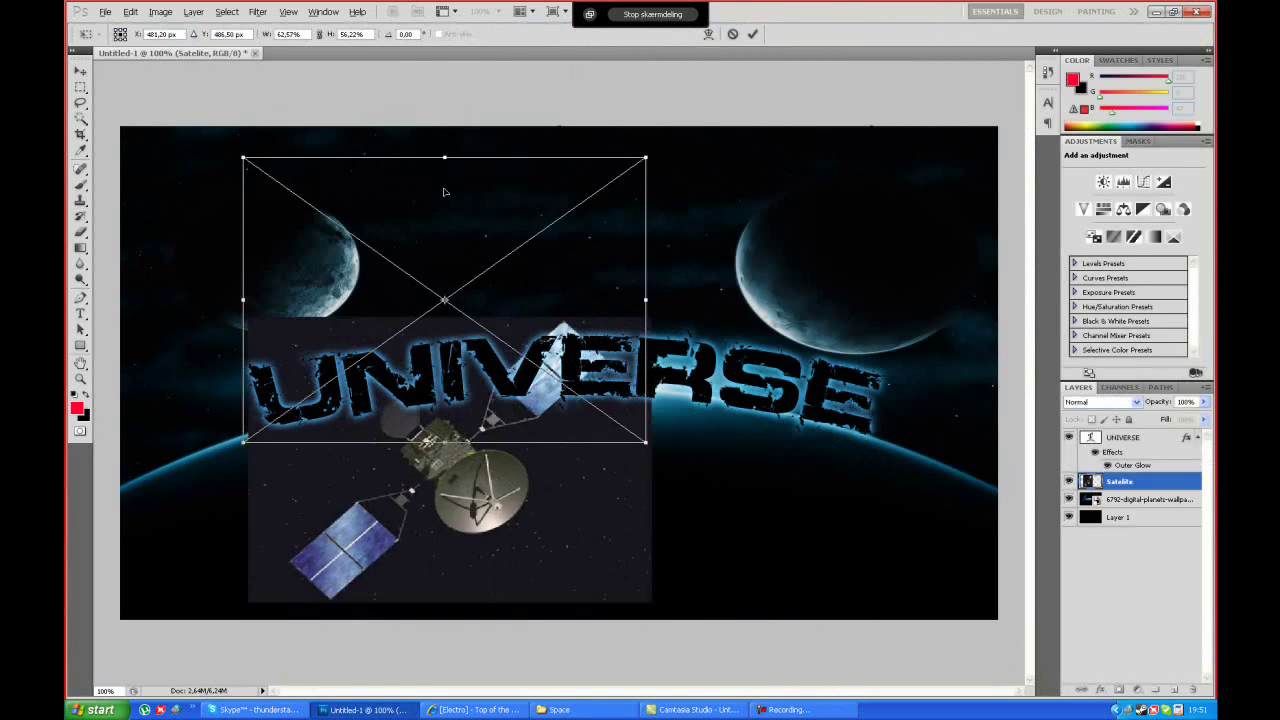
Step: Shrink the satellite, move it to the upper left, and set it to Screen
{"action": "left_click_drag", "start_coordinate": [649, 619], "coordinate": [414, 414]}
{"action": "left_click_drag", "start_coordinate": [330, 340], "coordinate": [475, 207]}
{"action": "left_click_drag", "start_coordinate": [557, 128], "coordinate": [481, 196]}
{"action": "left_click", "coordinate": [586, 271]}
{"action": "left_click", "coordinate": [1100, 401]}
{"action": "left_click", "coordinate": [1100, 160]}
Step: Erase the satellite's edges, shrink it further, and drag in the space texture
{"action": "key", "text": "e"}
{"action": "left_click", "coordinate": [122, 34]}
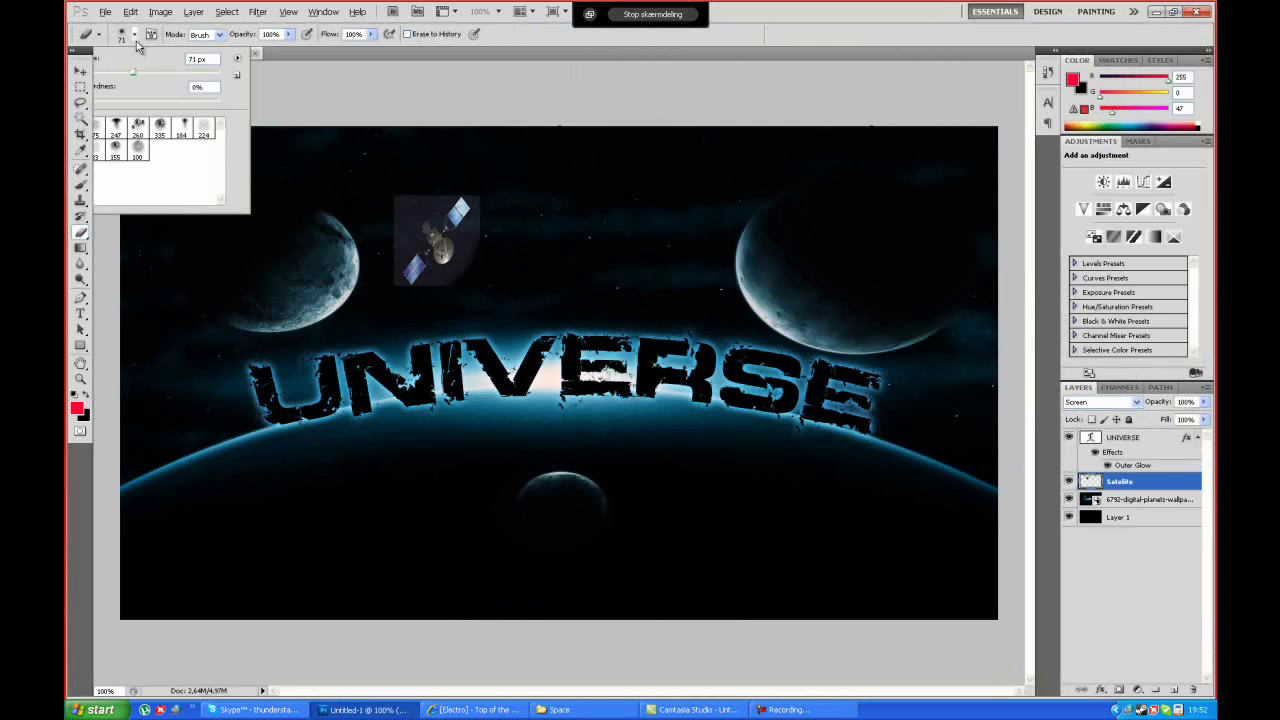
{"action": "left_click", "coordinate": [137, 46]}
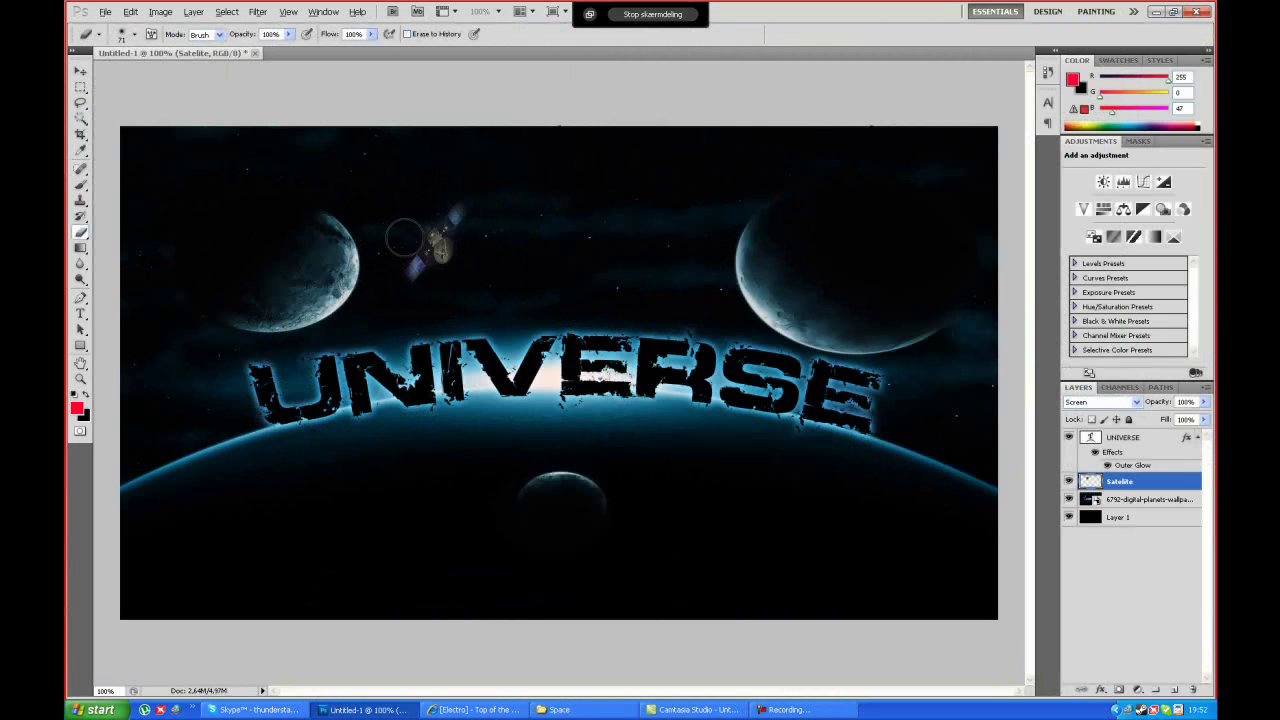
{"action": "left_click", "coordinate": [130, 11]}
{"action": "left_click", "coordinate": [160, 234]}
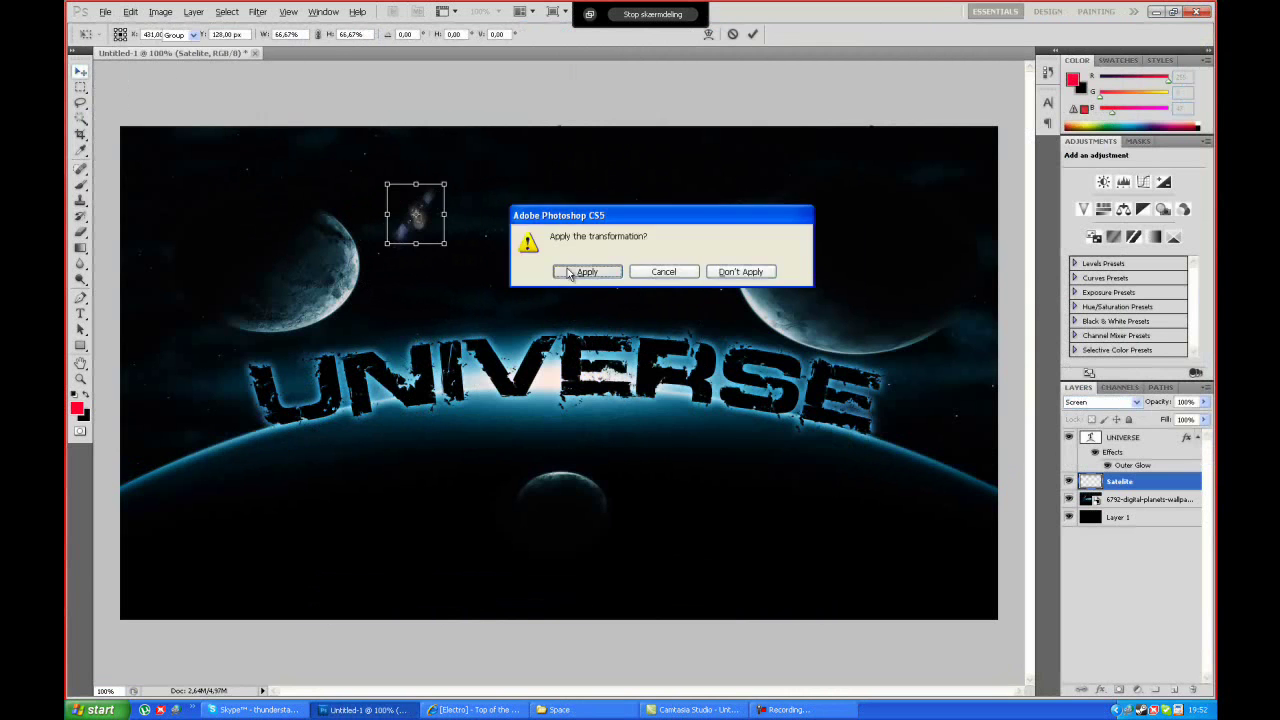
{"action": "left_click", "coordinate": [580, 271]}
{"action": "left_click", "coordinate": [555, 709]}
{"action": "left_click_drag", "start_coordinate": [686, 318], "coordinate": [997, 376]}
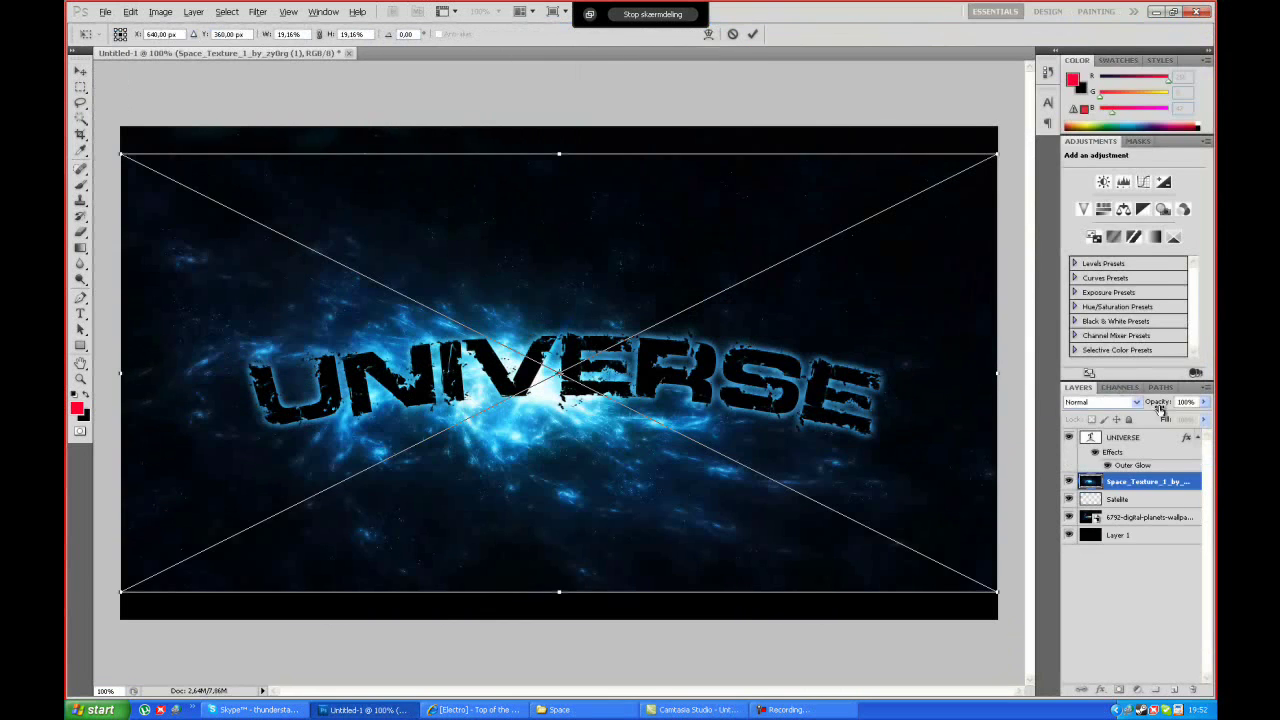
Step: Set the space texture to Screen and stretch it to fill the whole canvas
{"action": "left_click", "coordinate": [1100, 401]}
{"action": "left_click", "coordinate": [1100, 175]}
{"action": "left_click_drag", "start_coordinate": [559, 154], "coordinate": [559, 126]}
{"action": "left_click_drag", "start_coordinate": [559, 591], "coordinate": [559, 619]}
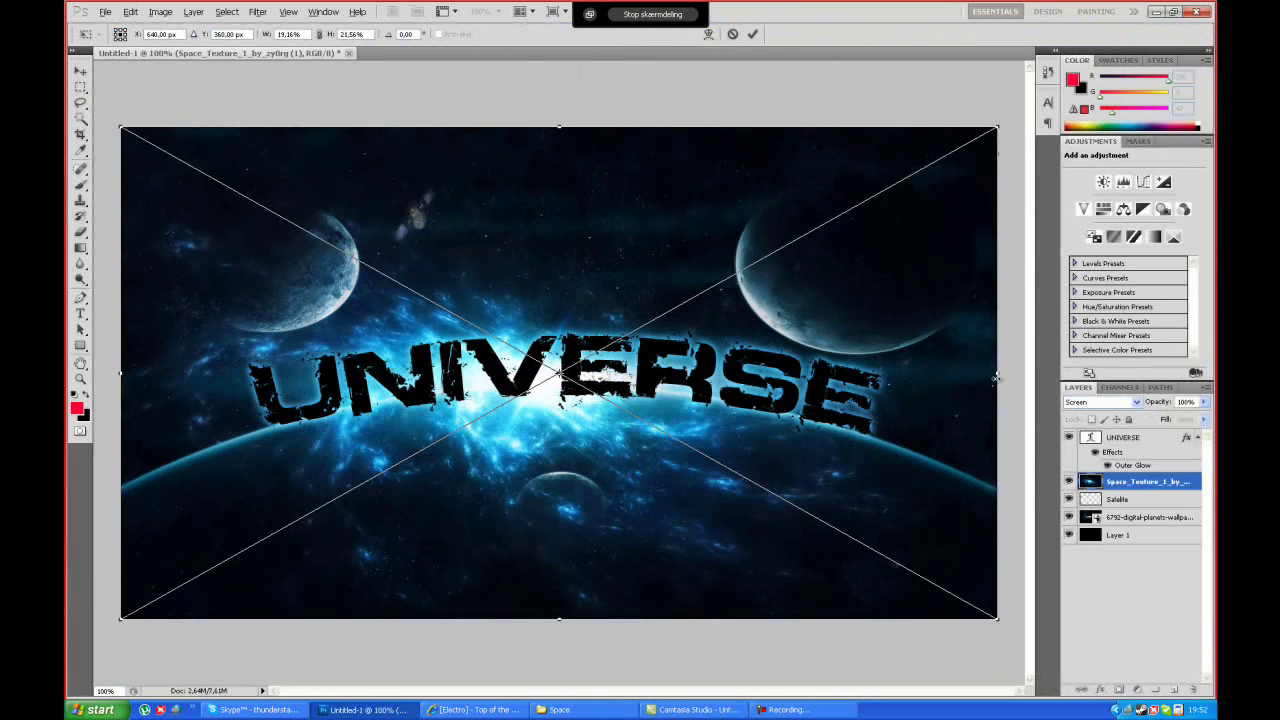
{"action": "left_click_drag", "start_coordinate": [997, 372], "coordinate": [1020, 372]}
{"action": "key", "text": "Return"}
Step: Change the texture layer's blend mode to Lighten
{"action": "left_click", "coordinate": [1100, 401]}
{"action": "scroll", "coordinate": [1139, 399], "scroll_direction": "up", "scroll_amount": 4}
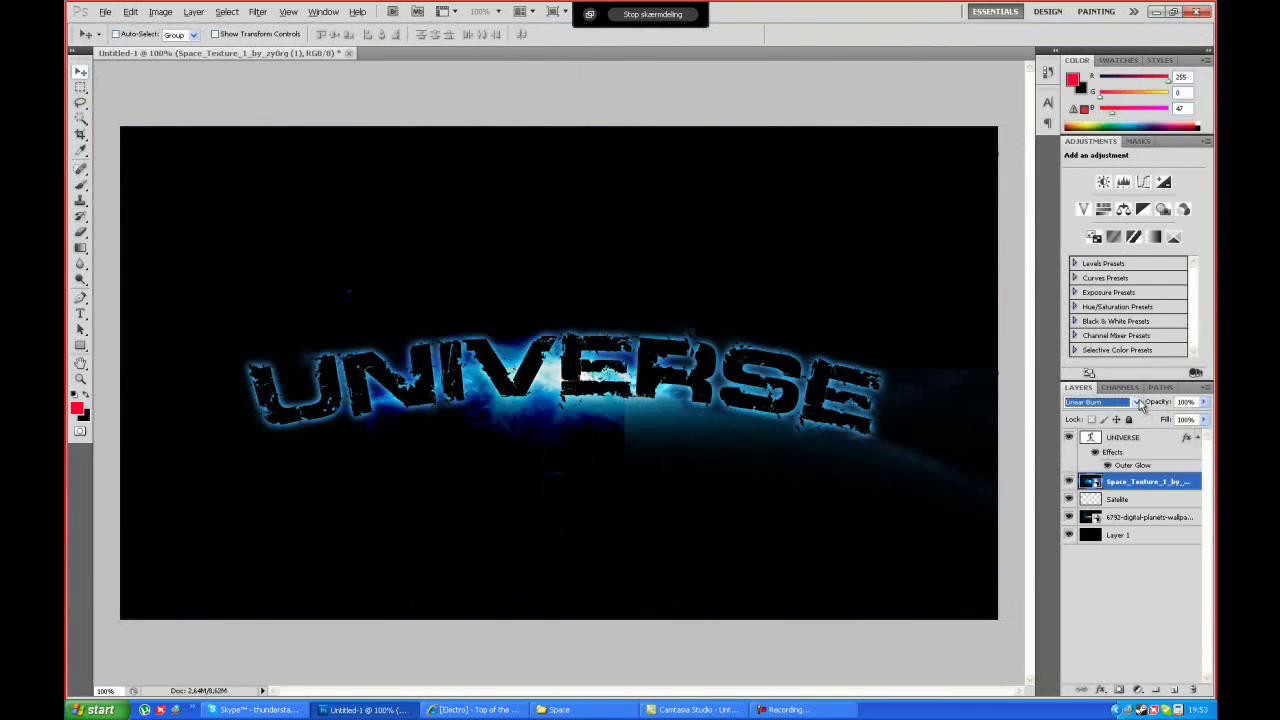
{"action": "scroll", "coordinate": [1139, 399], "scroll_direction": "down", "scroll_amount": 4}
{"action": "scroll", "coordinate": [1139, 399], "scroll_direction": "down", "scroll_amount": 2}
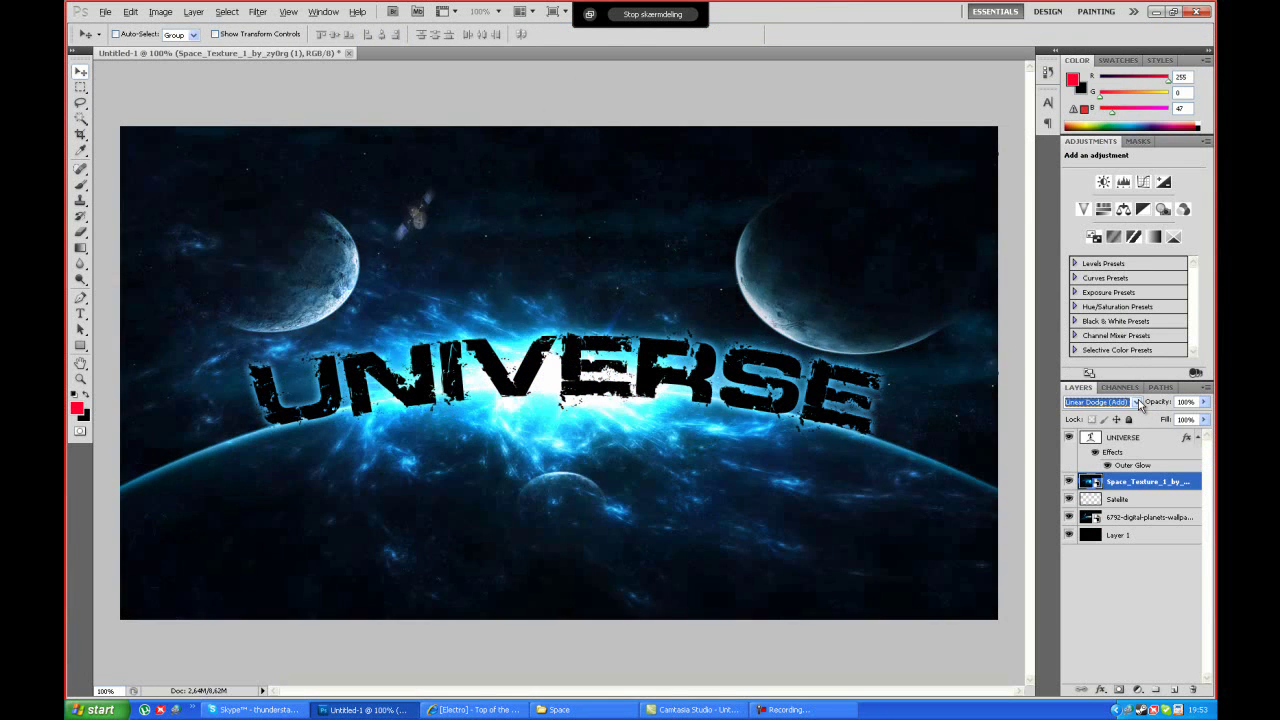
{"action": "scroll", "coordinate": [1139, 399], "scroll_direction": "down", "scroll_amount": 2}
{"action": "scroll", "coordinate": [1139, 401], "scroll_direction": "down", "scroll_amount": 2}
{"action": "scroll", "coordinate": [1139, 401], "scroll_direction": "up", "scroll_amount": 3}
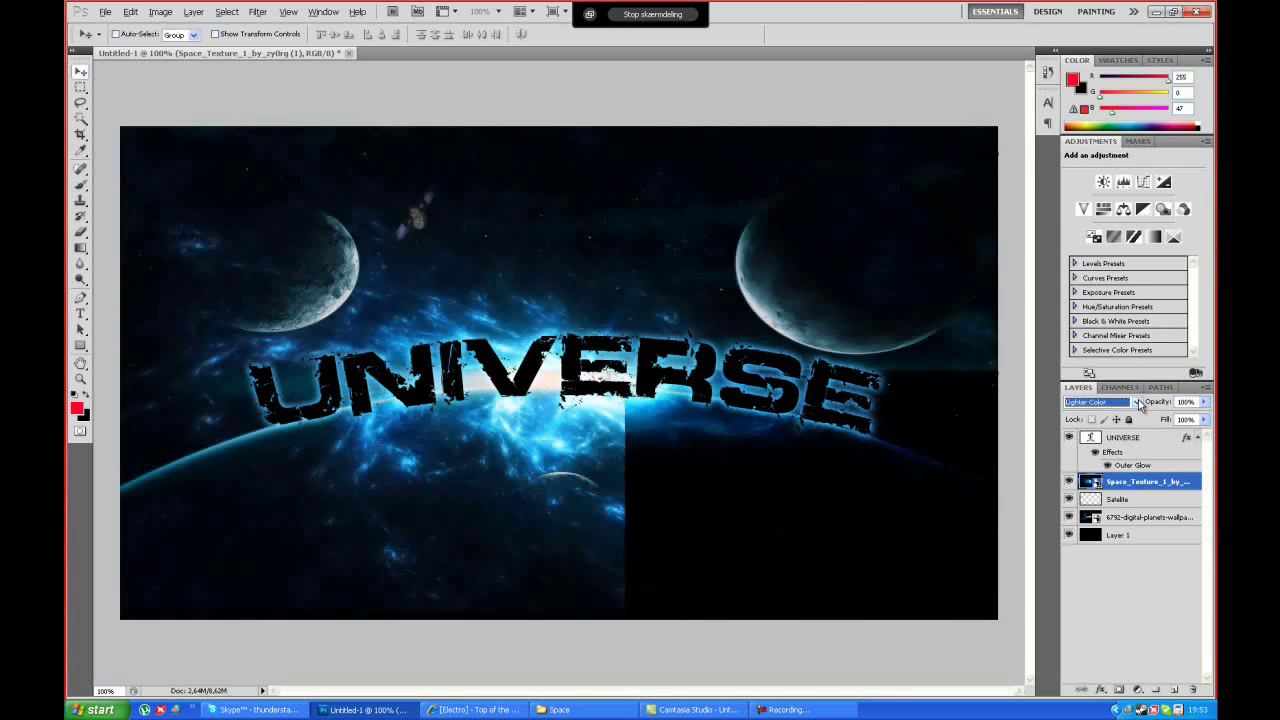
{"action": "scroll", "coordinate": [1139, 401], "scroll_direction": "up", "scroll_amount": 2}
{"action": "scroll", "coordinate": [1139, 401], "scroll_direction": "up", "scroll_amount": 2}
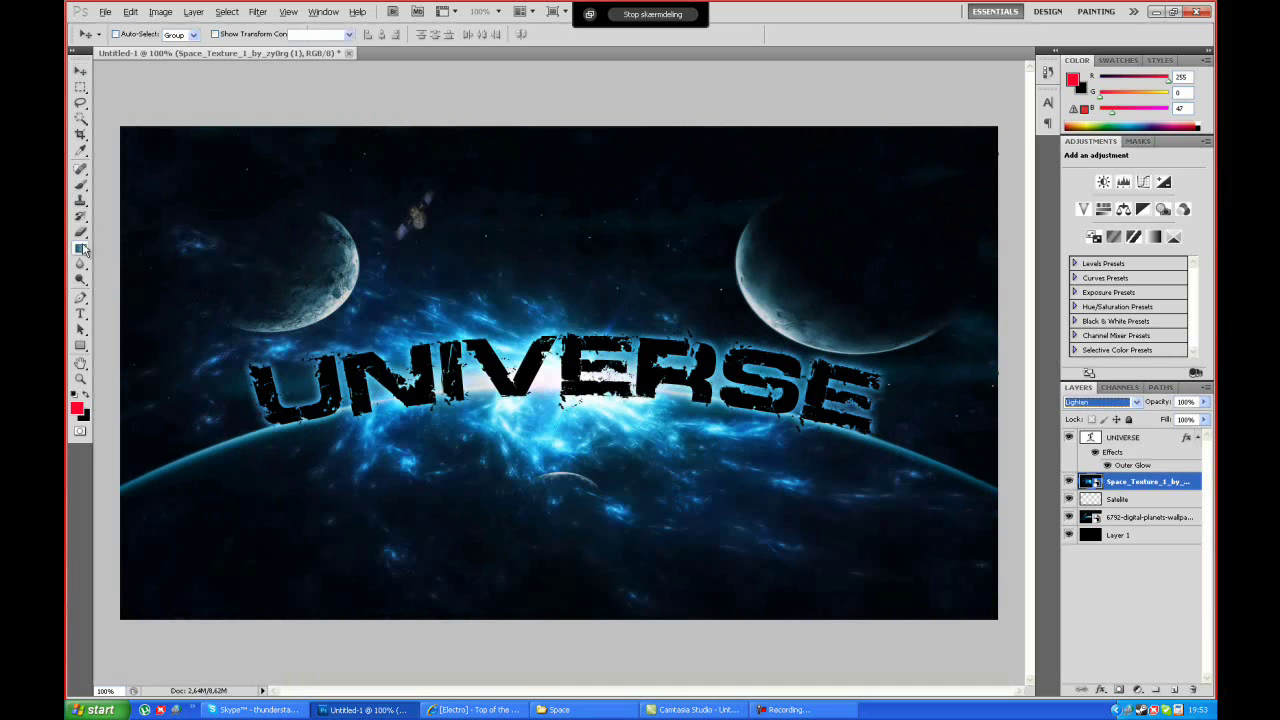
Step: Try a gradient on the texture, dismiss the warning, and rasterize the texture layer
{"action": "left_click", "coordinate": [84, 250]}
{"action": "left_click", "coordinate": [140, 34]}
{"action": "left_click", "coordinate": [877, 129]}
{"action": "left_click", "coordinate": [640, 277]}
{"action": "right_click", "coordinate": [1114, 484]}
{"action": "left_click", "coordinate": [1029, 289]}
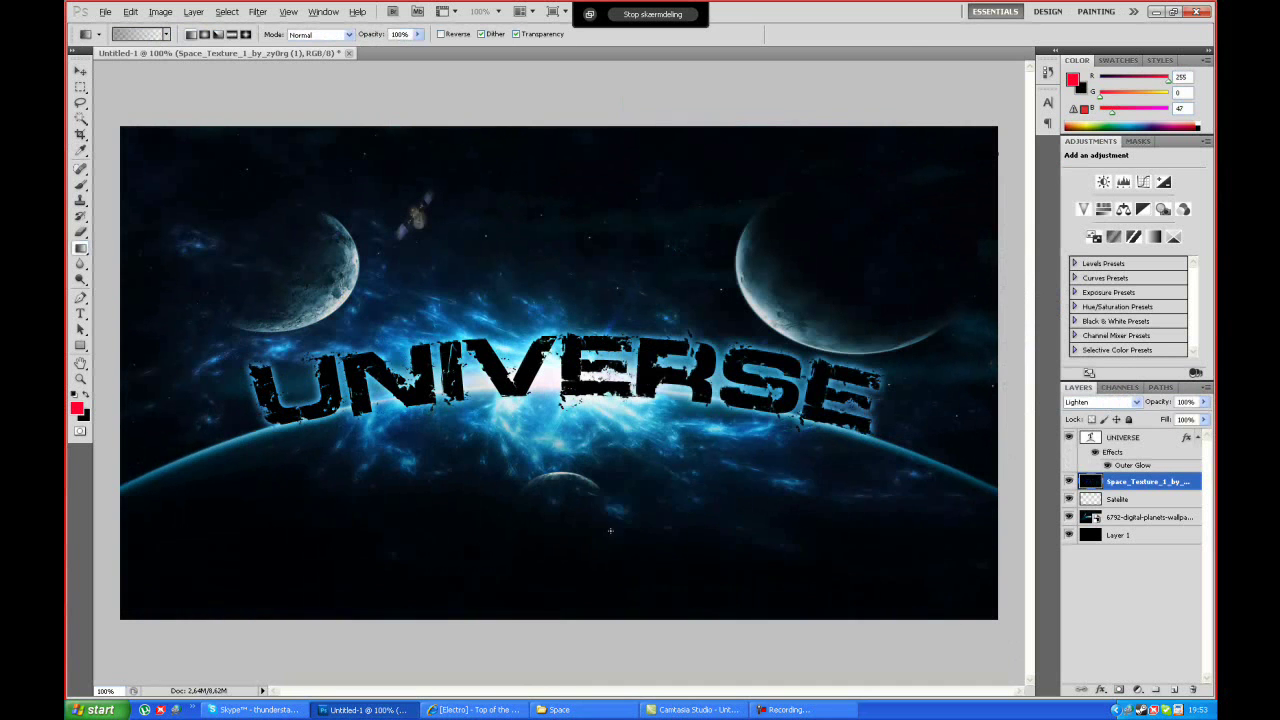
Step: Add the blue flare from Flares at 75% opacity and try Overlay and Color Dodge
{"action": "left_click", "coordinate": [1174, 689]}
{"action": "key", "text": "alt+Tab"}
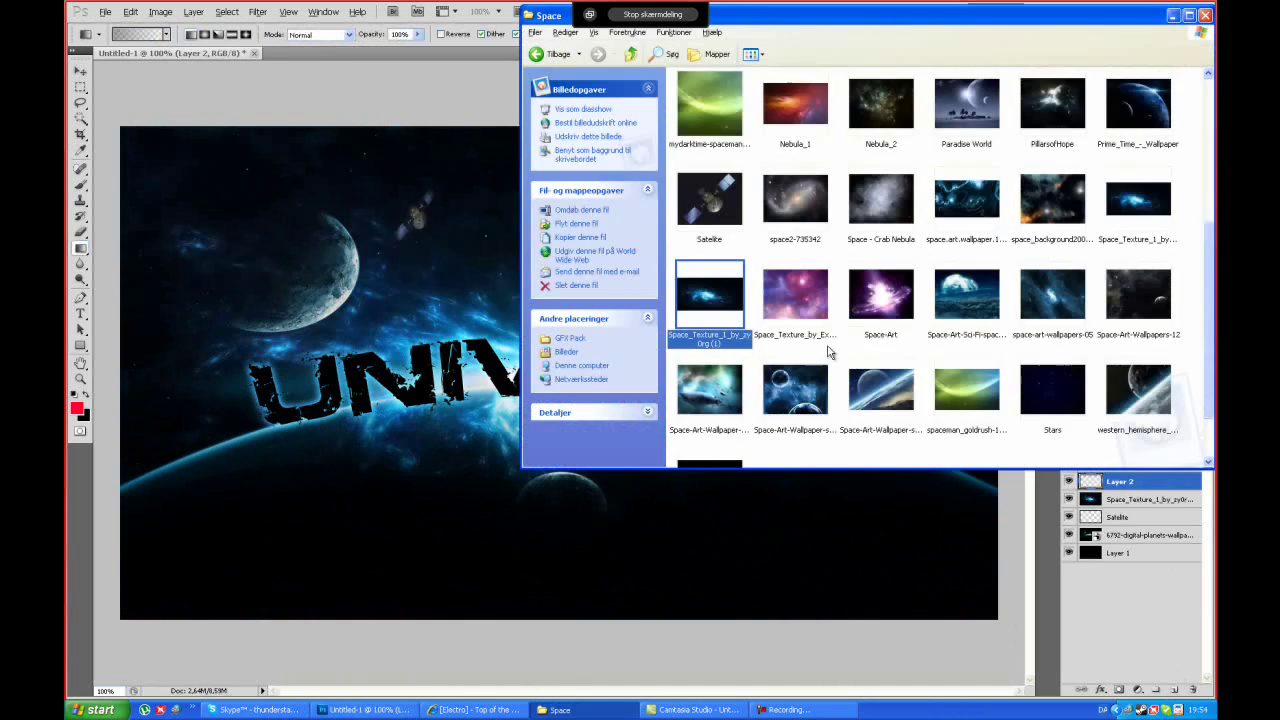
{"action": "scroll", "coordinate": [887, 392], "scroll_direction": "up", "scroll_amount": 4}
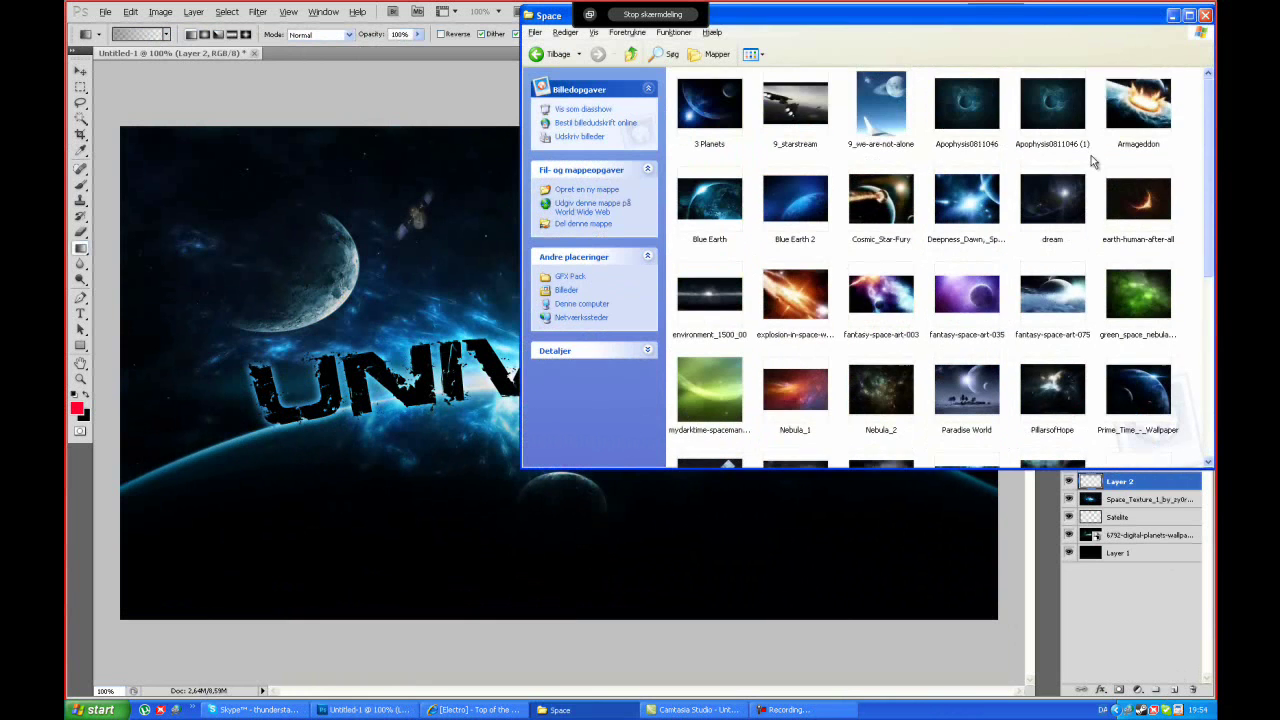
{"action": "left_click", "coordinate": [538, 58]}
{"action": "scroll", "coordinate": [1051, 251], "scroll_direction": "down", "scroll_amount": 1}
{"action": "left_click_drag", "start_coordinate": [1051, 251], "coordinate": [394, 229]}
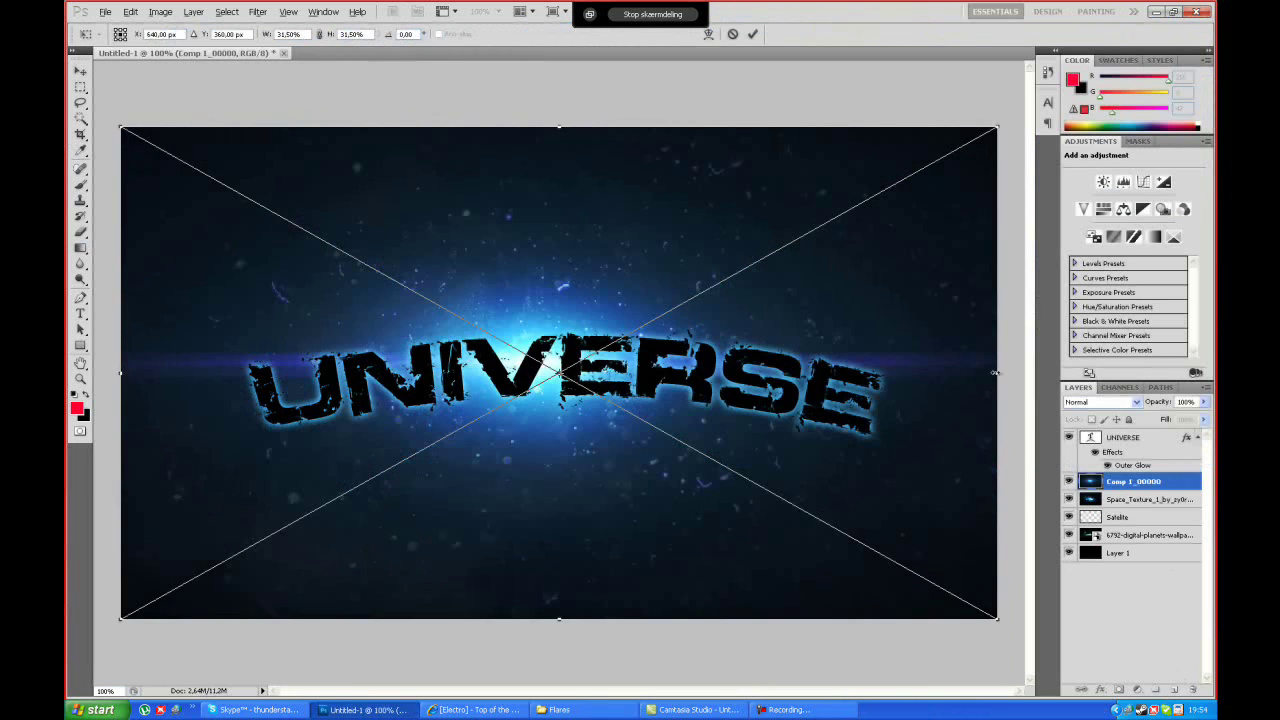
{"action": "left_click", "coordinate": [1100, 172]}
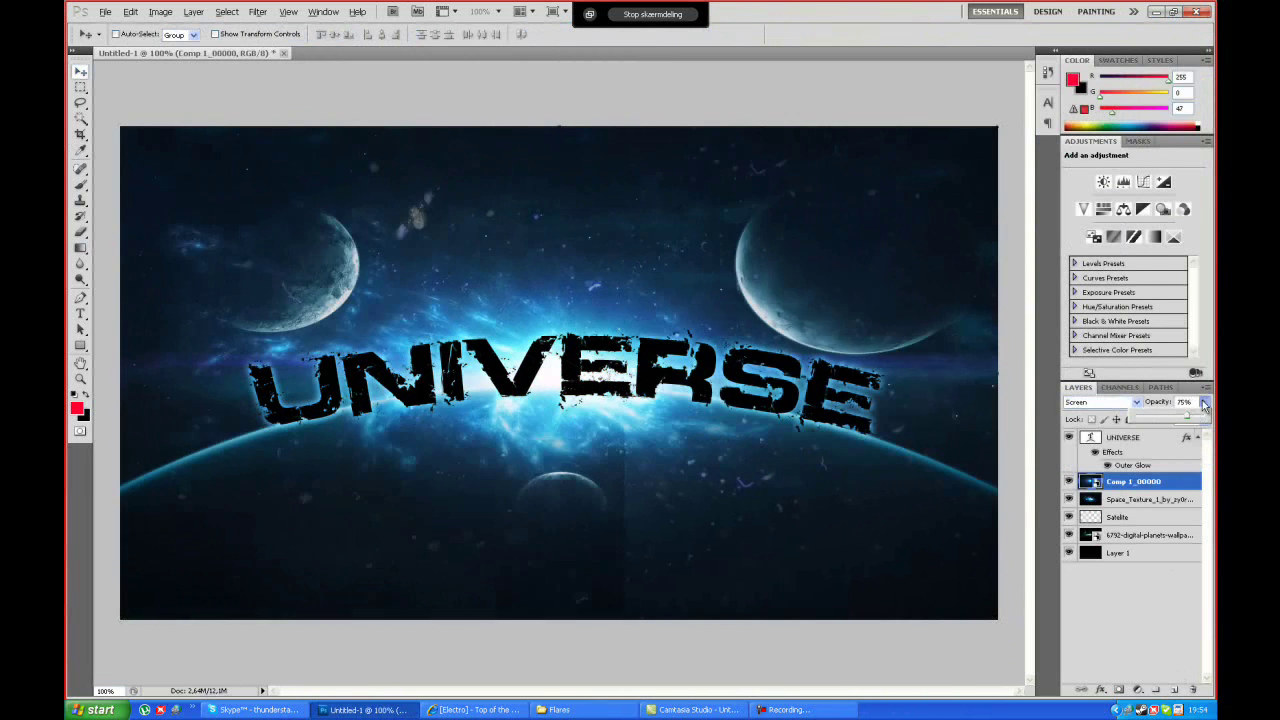
{"action": "key", "text": "Down"}
{"action": "key", "text": "Down"}
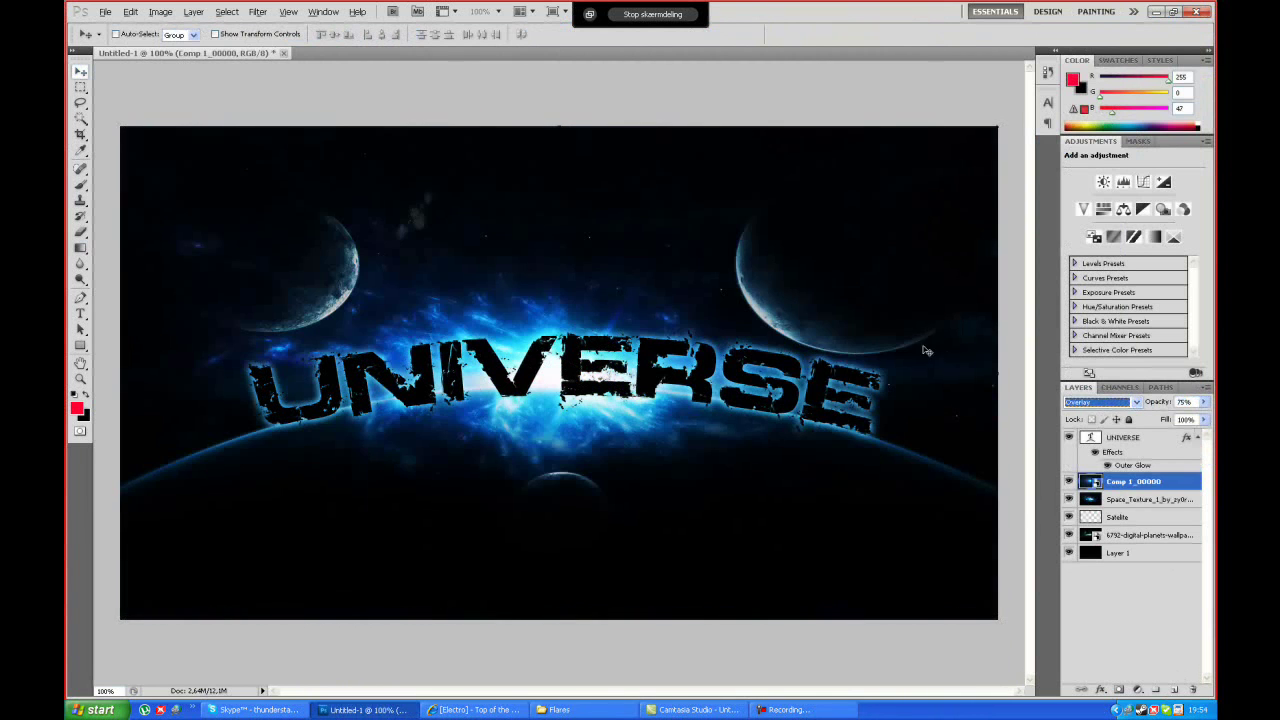
{"action": "key", "text": "Up"}
{"action": "key", "text": "Up"}
{"action": "key", "text": "Up"}
Step: Give the UNIVERSE outer glow a spread of 12 and a dark navy colour
{"action": "double_click", "coordinate": [1132, 465]}
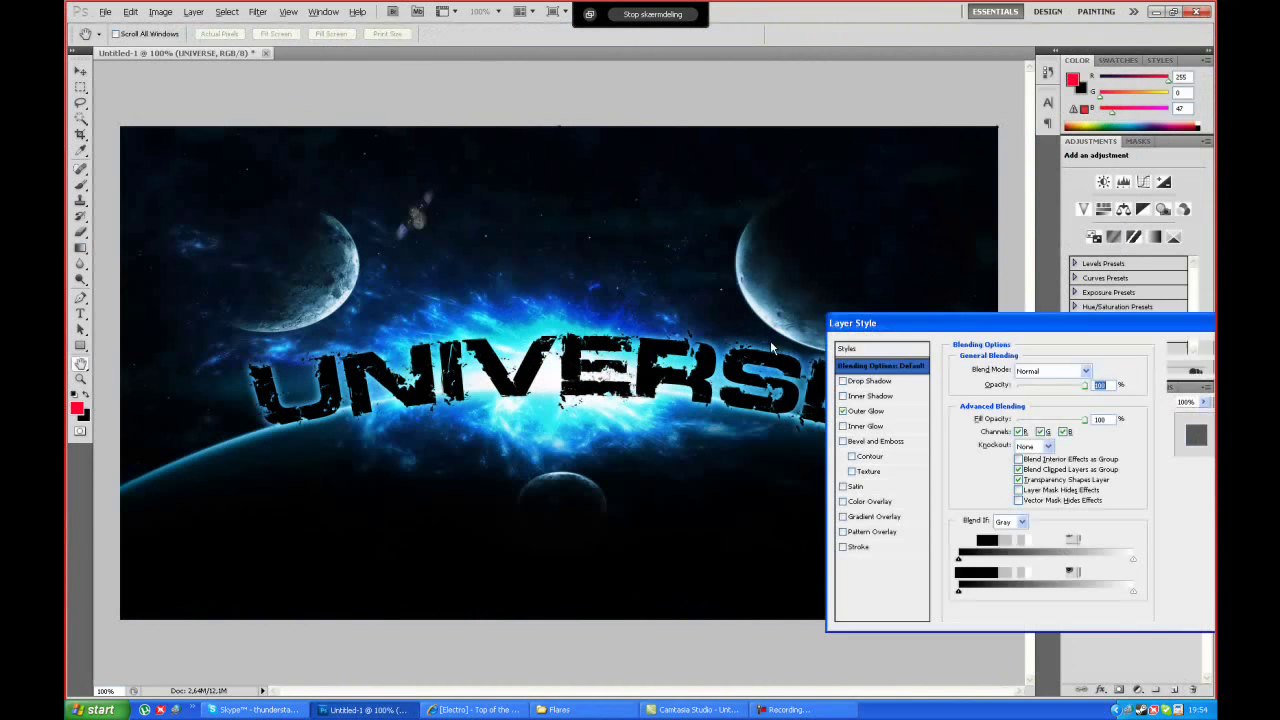
{"action": "left_click", "coordinate": [987, 415]}
{"action": "left_click", "coordinate": [929, 188]}
{"action": "key", "text": "Return"}
{"action": "left_click_drag", "start_coordinate": [1005, 468], "coordinate": [1012, 484]}
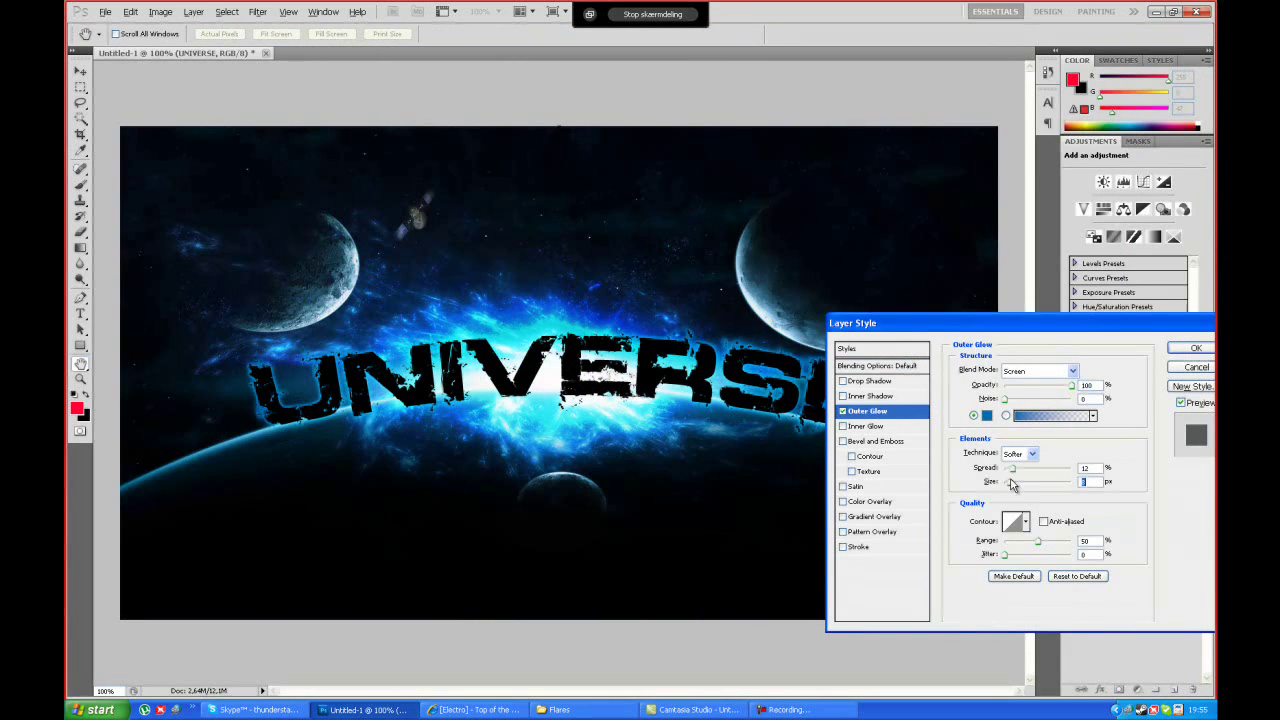
{"action": "left_click", "coordinate": [987, 415]}
{"action": "left_click", "coordinate": [264, 413]}
{"action": "key", "text": "Return"}
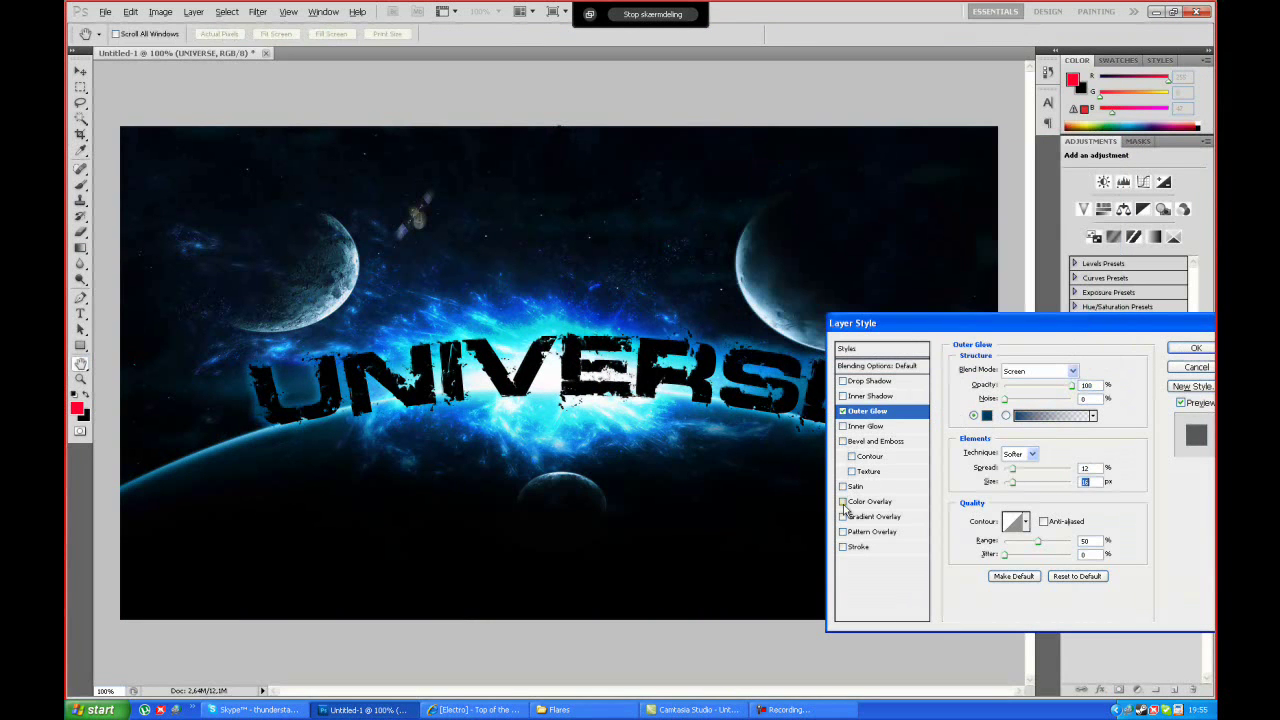
Step: Try a Screen gradient overlay with a dark blue stop at location 82
{"action": "left_click", "coordinate": [845, 516]}
{"action": "left_click", "coordinate": [1040, 399]}
{"action": "double_click", "coordinate": [866, 336]}
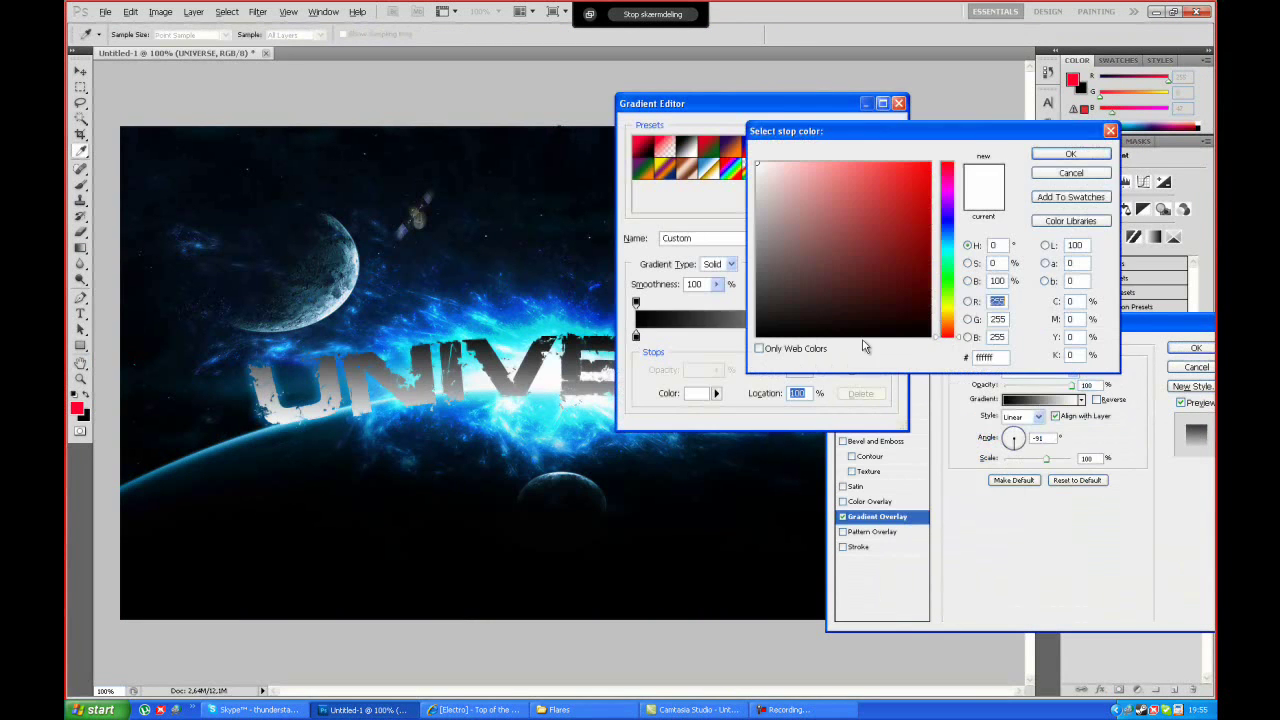
{"action": "left_click", "coordinate": [893, 249]}
{"action": "key", "text": "Return"}
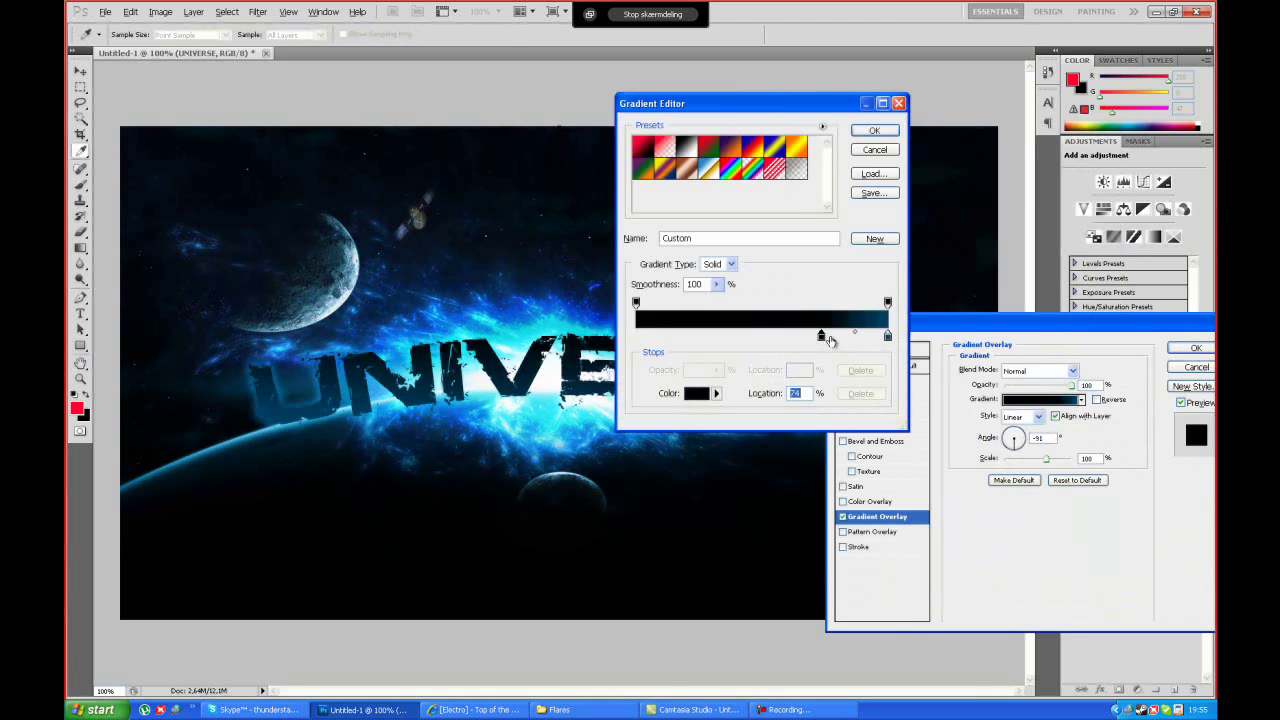
{"action": "left_click_drag", "start_coordinate": [829, 341], "coordinate": [850, 340]}
{"action": "left_click", "coordinate": [872, 128]}
{"action": "left_click", "coordinate": [1045, 463]}
{"action": "key", "text": "Down"}
{"action": "key", "text": "Down"}
{"action": "key", "text": "Down"}
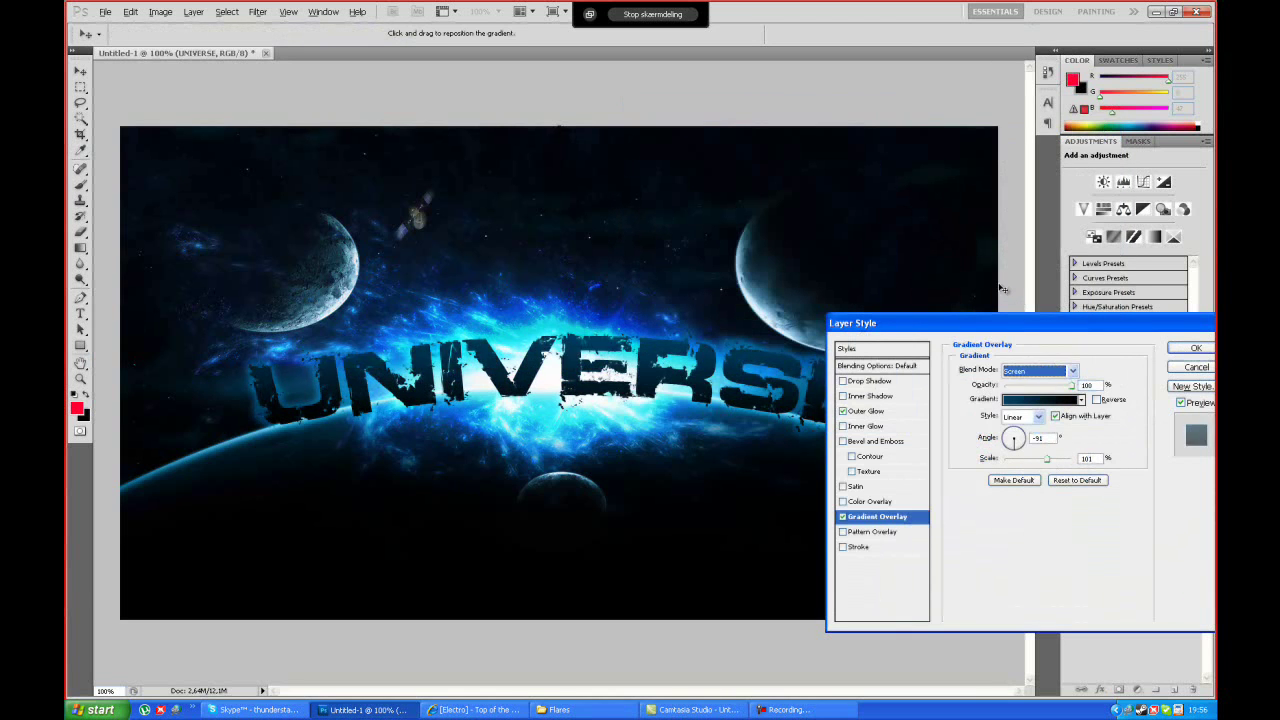
Step: Try a Metal_Plate pattern overlay with several blend modes, then close Layer Style
{"action": "left_click", "coordinate": [865, 531]}
{"action": "left_click", "coordinate": [1102, 450]}
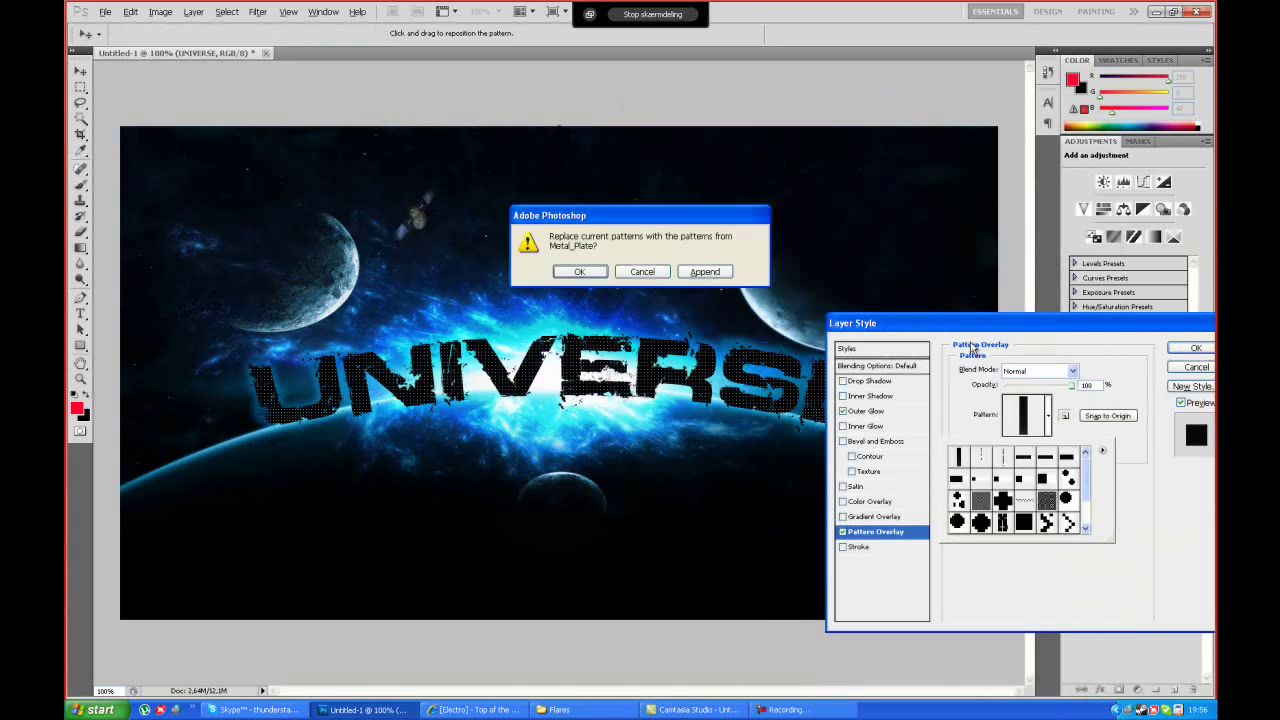
{"action": "left_click", "coordinate": [560, 268]}
{"action": "left_click", "coordinate": [1073, 371]}
{"action": "key", "text": "Down"}
{"action": "key", "text": "Down"}
{"action": "key", "text": "Down"}
{"action": "key", "text": "Return"}
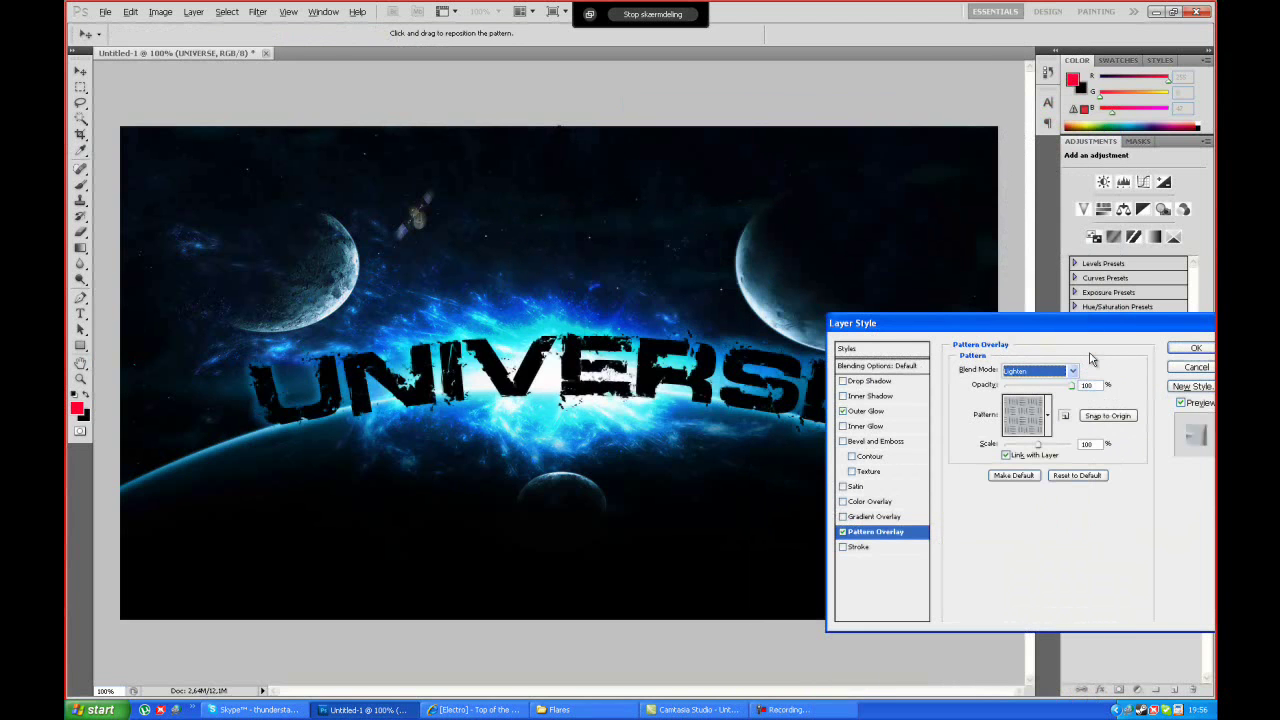
{"action": "key", "text": "Down"}
{"action": "key", "text": "Down"}
{"action": "key", "text": "Down"}
{"action": "key", "text": "Down"}
{"action": "key", "text": "Down"}
{"action": "key", "text": "Down"}
{"action": "key", "text": "Down"}
{"action": "key", "text": "Down"}
{"action": "key", "text": "Down"}
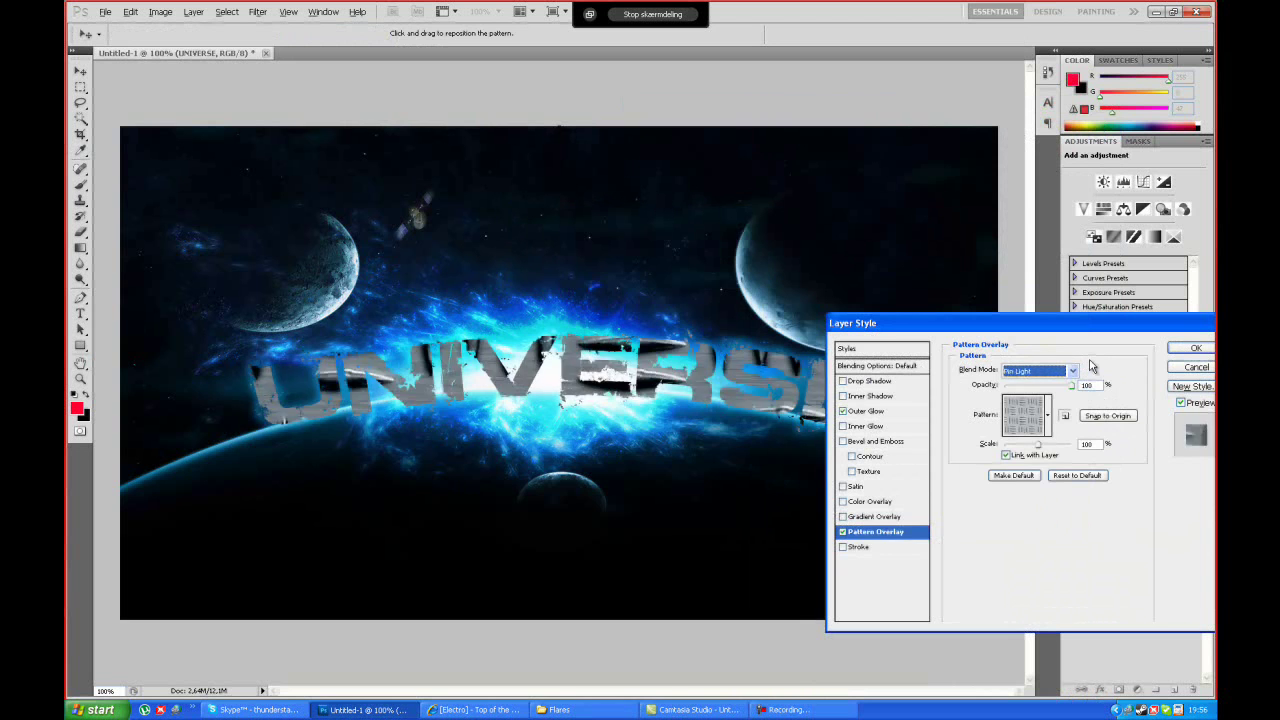
{"action": "key", "text": "Down"}
{"action": "key", "text": "Down"}
{"action": "key", "text": "Down"}
{"action": "key", "text": "Tab"}
{"action": "left_click", "coordinate": [862, 382]}
{"action": "left_click", "coordinate": [1172, 350]}
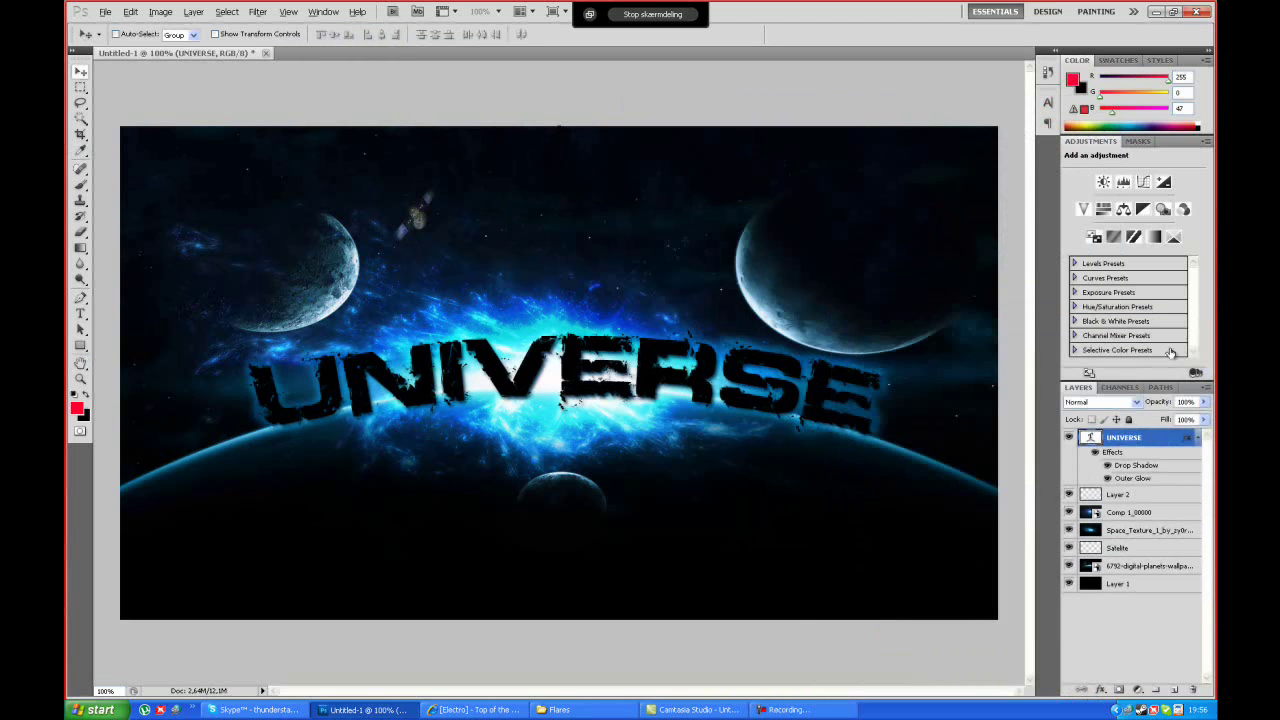
Step: Drop the IMG_0606 flare into the artwork and enlarge it to fill the canvas
{"action": "left_click", "coordinate": [559, 709]}
{"action": "scroll", "coordinate": [900, 300], "scroll_direction": "down", "scroll_amount": 3}
{"action": "scroll", "coordinate": [900, 300], "scroll_direction": "down", "scroll_amount": 3}
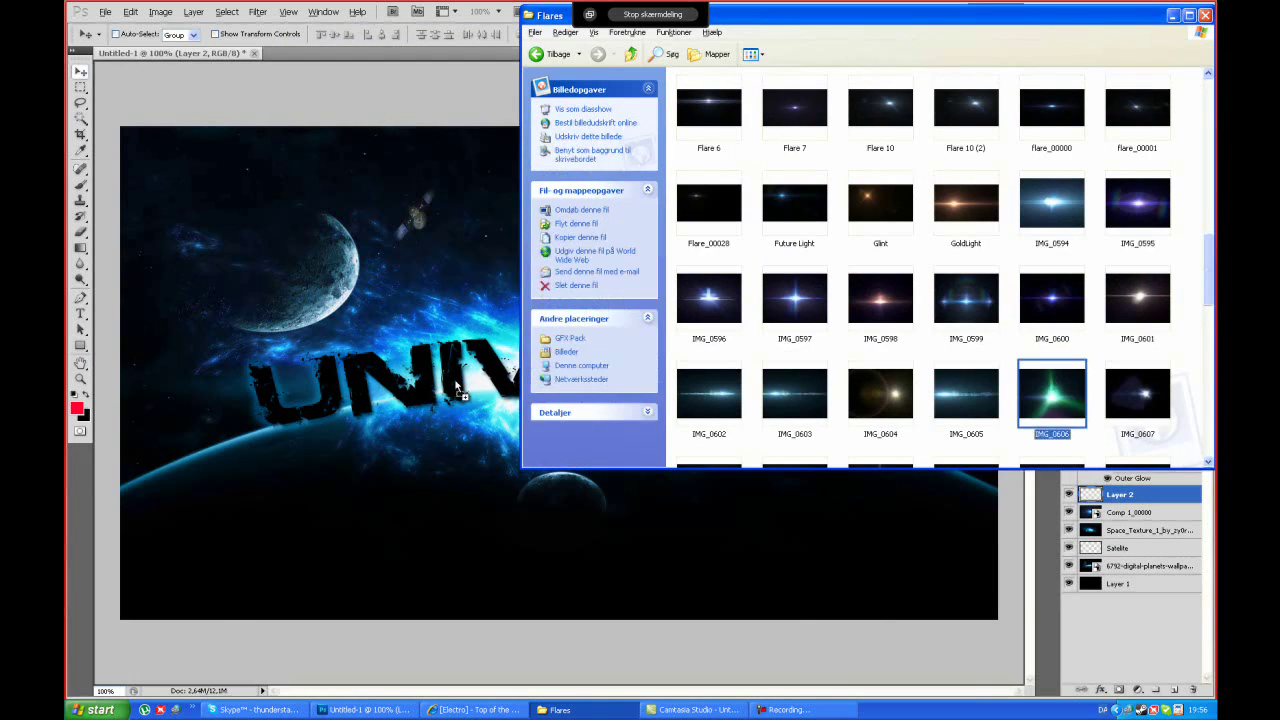
{"action": "left_click_drag", "start_coordinate": [1051, 425], "coordinate": [470, 190]}
{"action": "left_click_drag", "start_coordinate": [887, 127], "coordinate": [1000, 100]}
{"action": "key", "text": "Return"}
Step: Set the flare to Screen and shift its hue with a Hue/Saturation adjustment
{"action": "left_click", "coordinate": [1100, 401]}
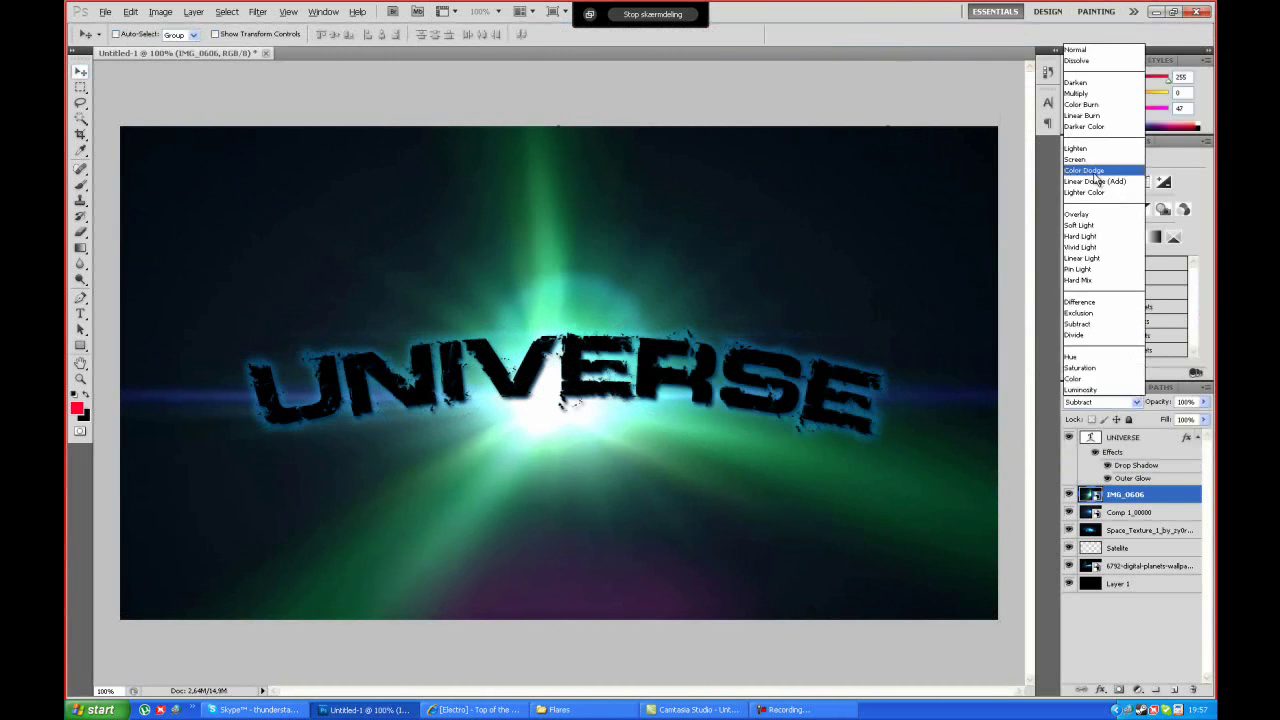
{"action": "left_click", "coordinate": [1100, 177]}
{"action": "left_click", "coordinate": [1103, 208]}
{"action": "left_click_drag", "start_coordinate": [1134, 214], "coordinate": [1162, 216]}
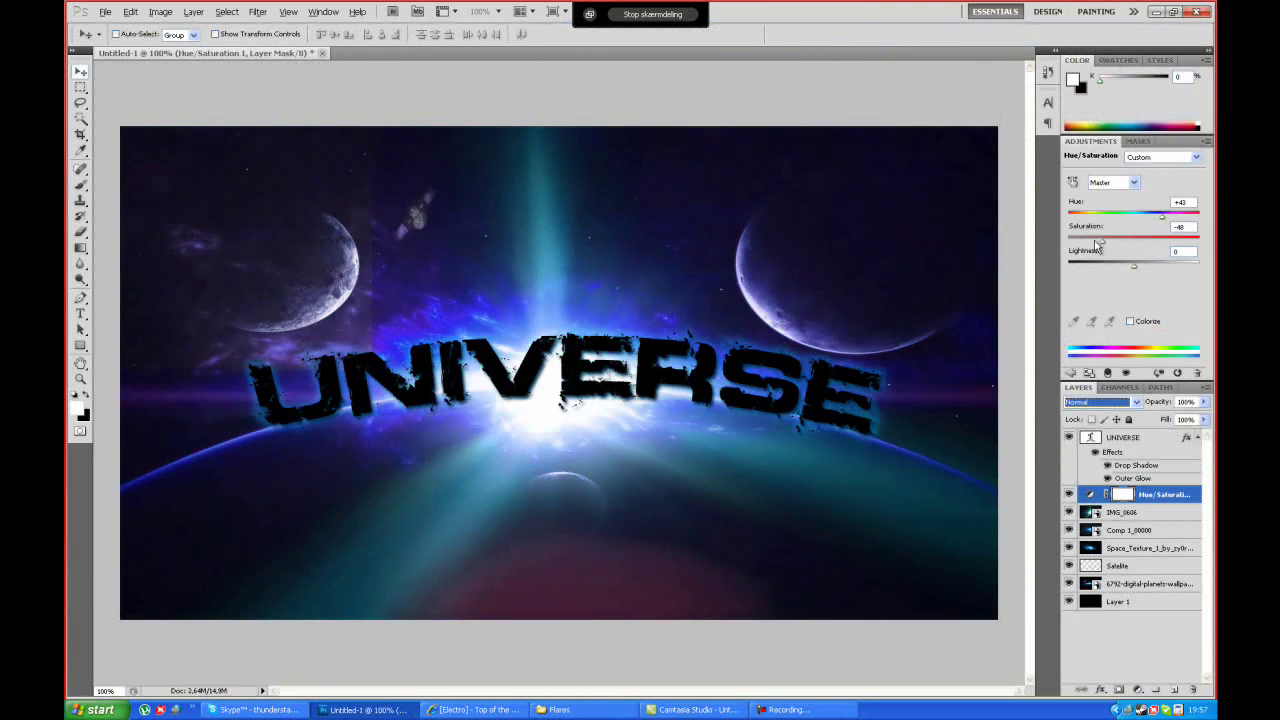
Step: Undo the flare and its adjustment, then return Explorer to the GFX Pack folder
{"action": "key", "text": "Delete"}
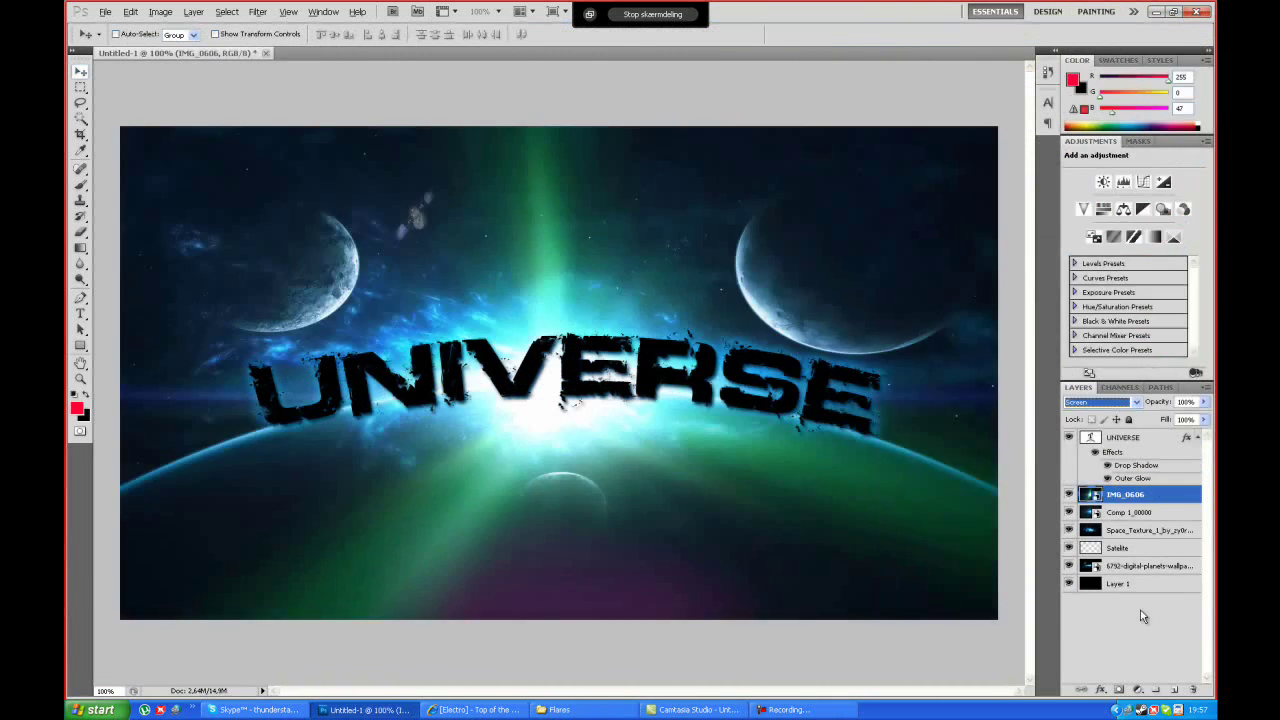
{"action": "key", "text": "Delete"}
{"action": "left_click", "coordinate": [1174, 690]}
{"action": "left_click", "coordinate": [559, 709]}
{"action": "left_click", "coordinate": [537, 54]}
Step: Place a nebula image from the Wallpapers folder and stretch it across the whole canvas
{"action": "scroll", "coordinate": [1120, 253], "scroll_direction": "down", "scroll_amount": 3}
{"action": "double_click", "coordinate": [1094, 329]}
{"action": "scroll", "coordinate": [930, 240], "scroll_direction": "down", "scroll_amount": 5}
{"action": "scroll", "coordinate": [930, 240], "scroll_direction": "down", "scroll_amount": 5}
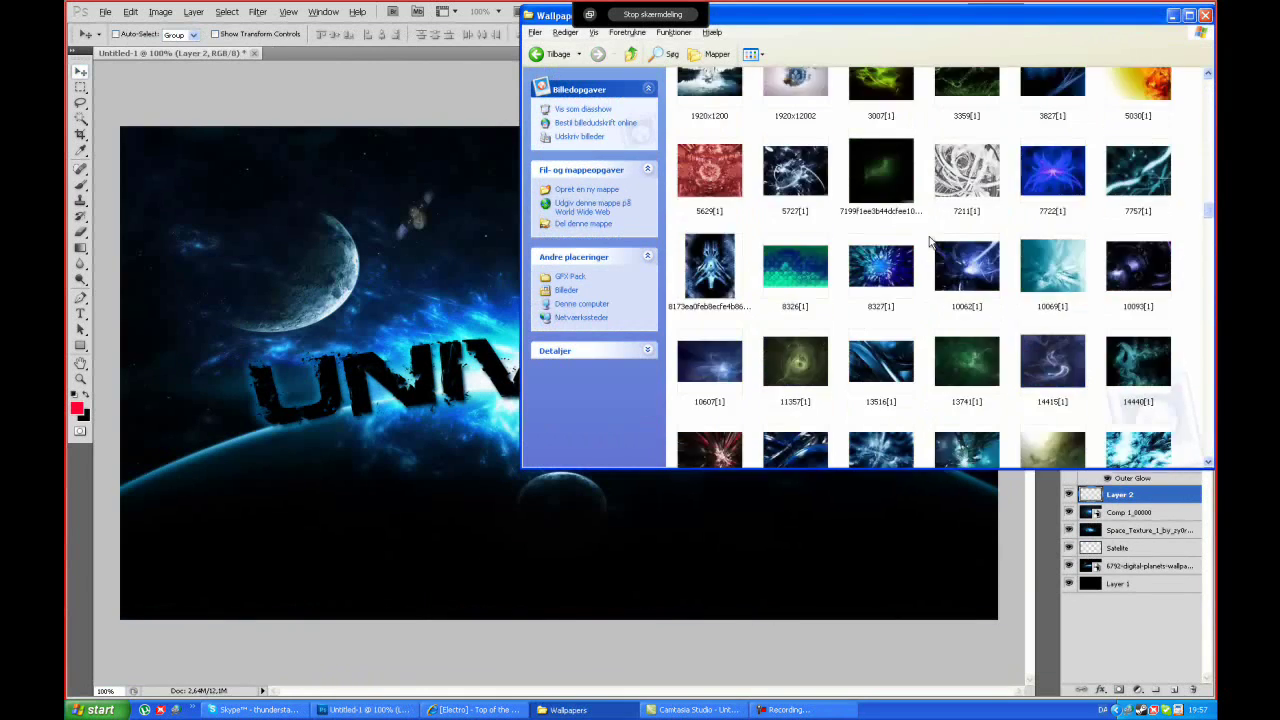
{"action": "scroll", "coordinate": [930, 240], "scroll_direction": "down", "scroll_amount": 5}
{"action": "scroll", "coordinate": [930, 240], "scroll_direction": "down", "scroll_amount": 5}
{"action": "scroll", "coordinate": [930, 240], "scroll_direction": "down", "scroll_amount": 5}
{"action": "scroll", "coordinate": [930, 240], "scroll_direction": "down", "scroll_amount": 5}
{"action": "scroll", "coordinate": [930, 236], "scroll_direction": "down", "scroll_amount": 5}
{"action": "scroll", "coordinate": [930, 236], "scroll_direction": "down", "scroll_amount": 5}
{"action": "left_click_drag", "start_coordinate": [795, 300], "coordinate": [369, 411]}
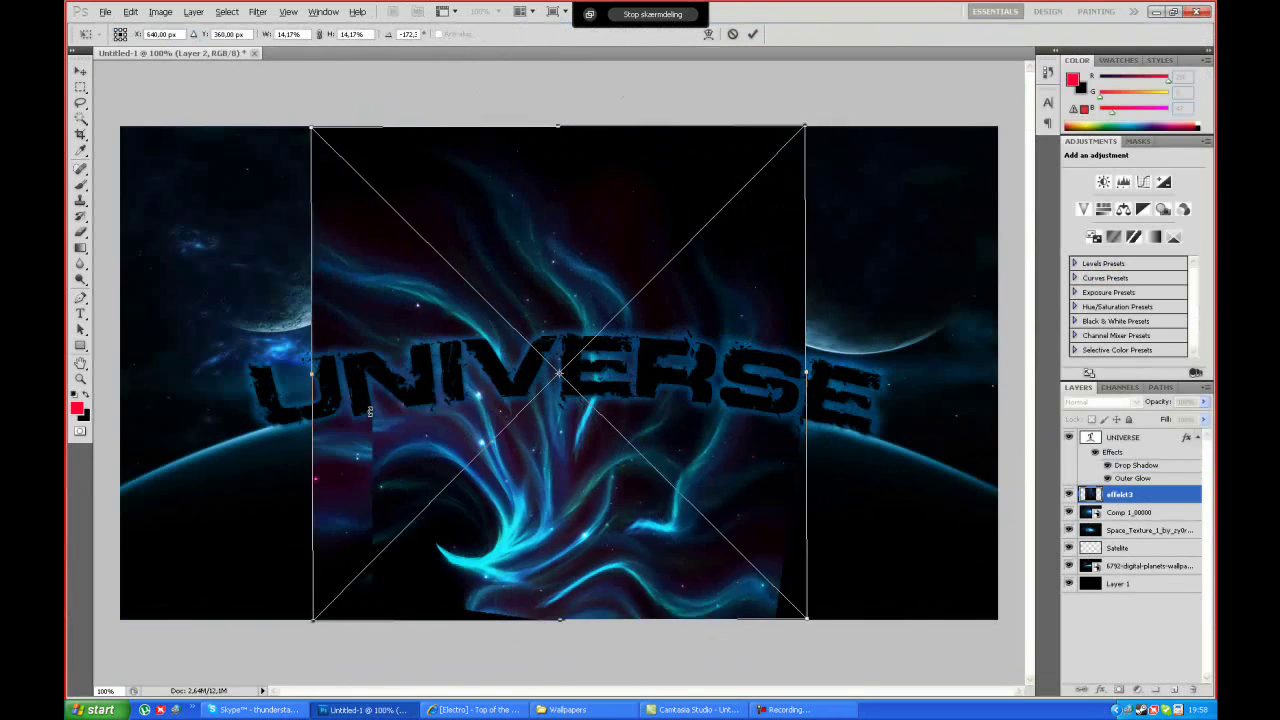
{"action": "left_click_drag", "start_coordinate": [312, 372], "coordinate": [112, 372]}
{"action": "left_click_drag", "start_coordinate": [806, 372], "coordinate": [1003, 372]}
{"action": "left_click", "coordinate": [81, 71]}
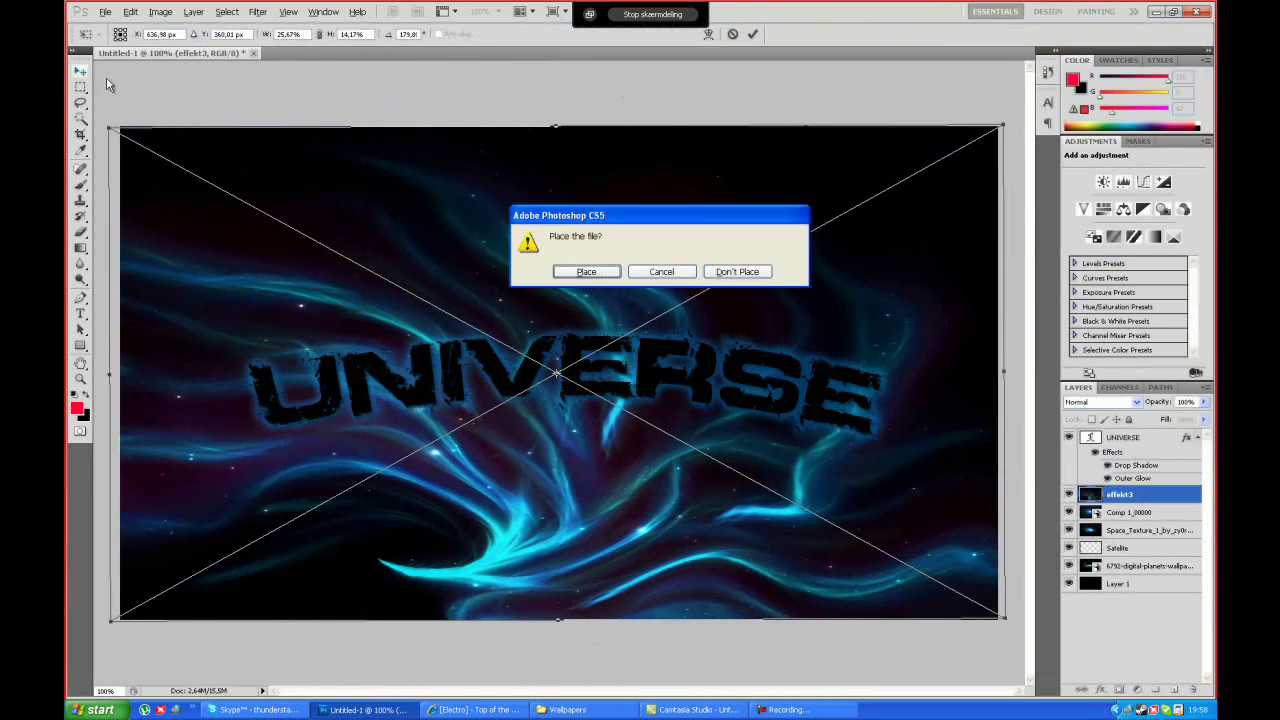
{"action": "key", "text": "Return"}
Step: Set the wallpaper layer effekt3 to Screen blending at 20% opacity
{"action": "key", "text": "shift+plus"}
{"action": "key", "text": "shift+plus"}
{"action": "key", "text": "shift+plus"}
{"action": "key", "text": "shift+plus"}
{"action": "key", "text": "shift+plus"}
{"action": "key", "text": "shift+plus"}
{"action": "key", "text": "shift+plus"}
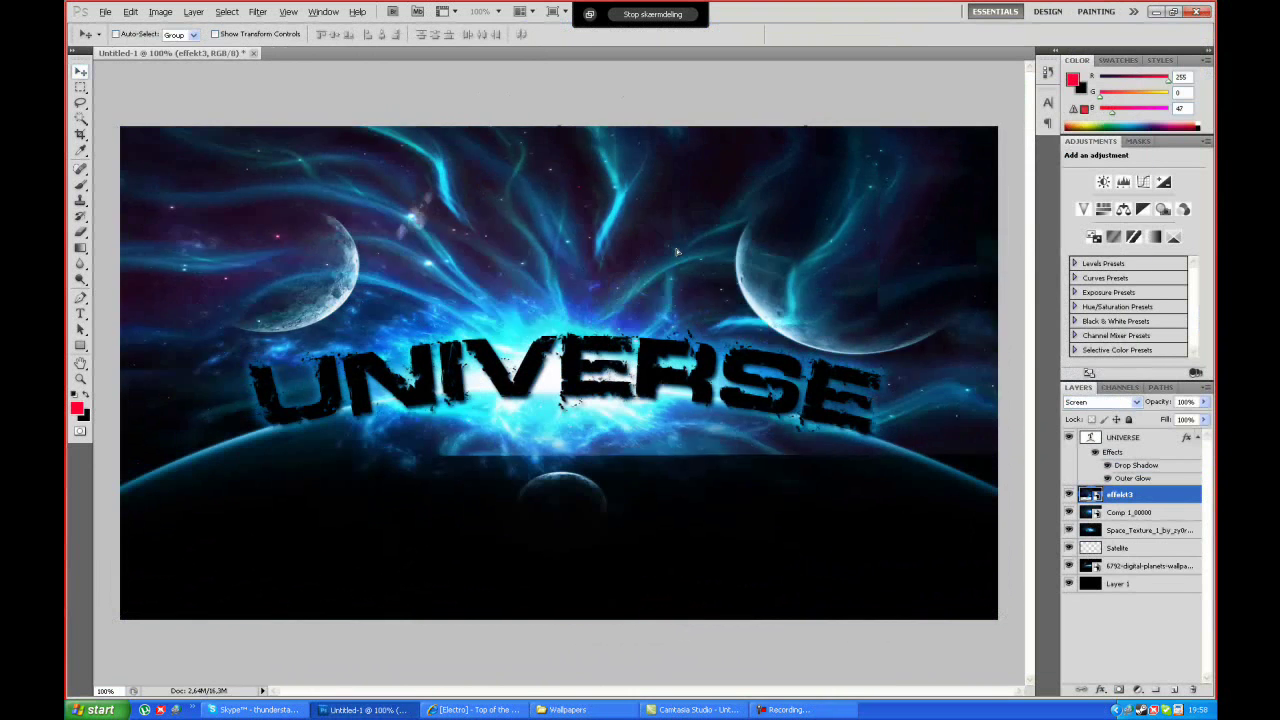
{"action": "key", "text": "g"}
{"action": "right_click", "coordinate": [1150, 494]}
{"action": "key", "text": "Escape"}
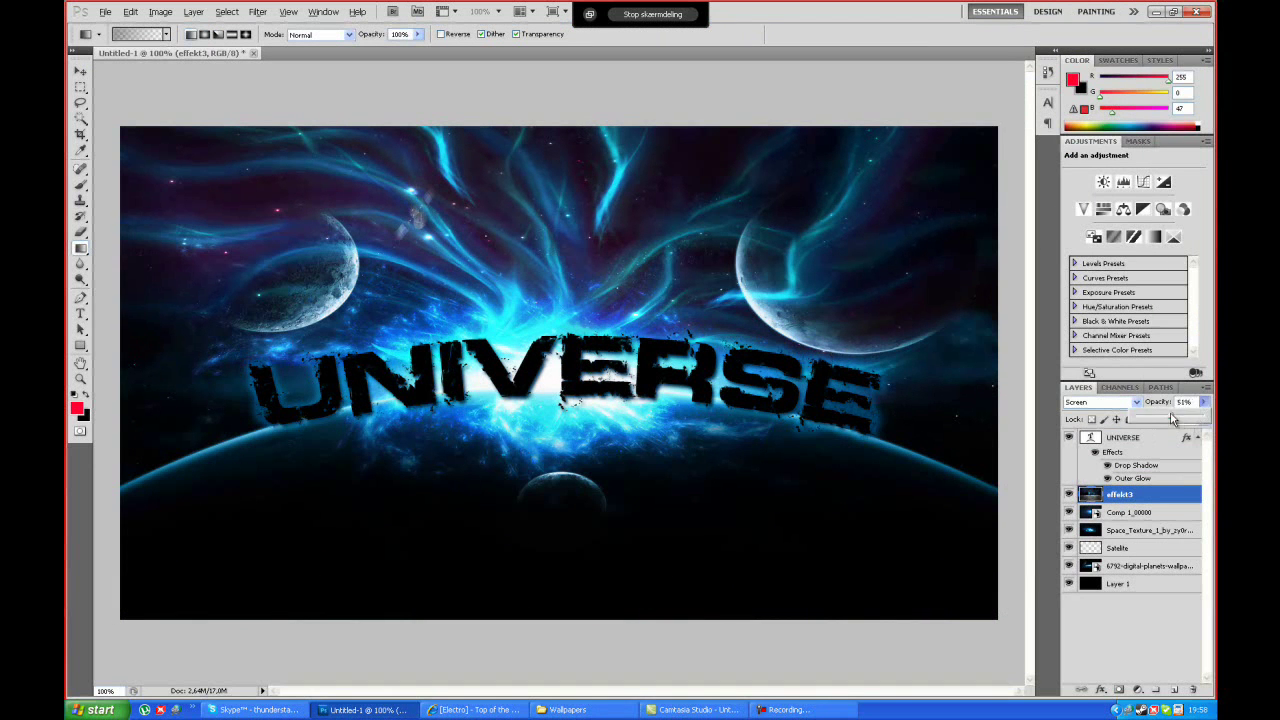
{"action": "left_click_drag", "start_coordinate": [1173, 419], "coordinate": [1150, 419]}
Step: Add an Outer Glow layer style to the Satelite layer
{"action": "double_click", "coordinate": [1138, 497]}
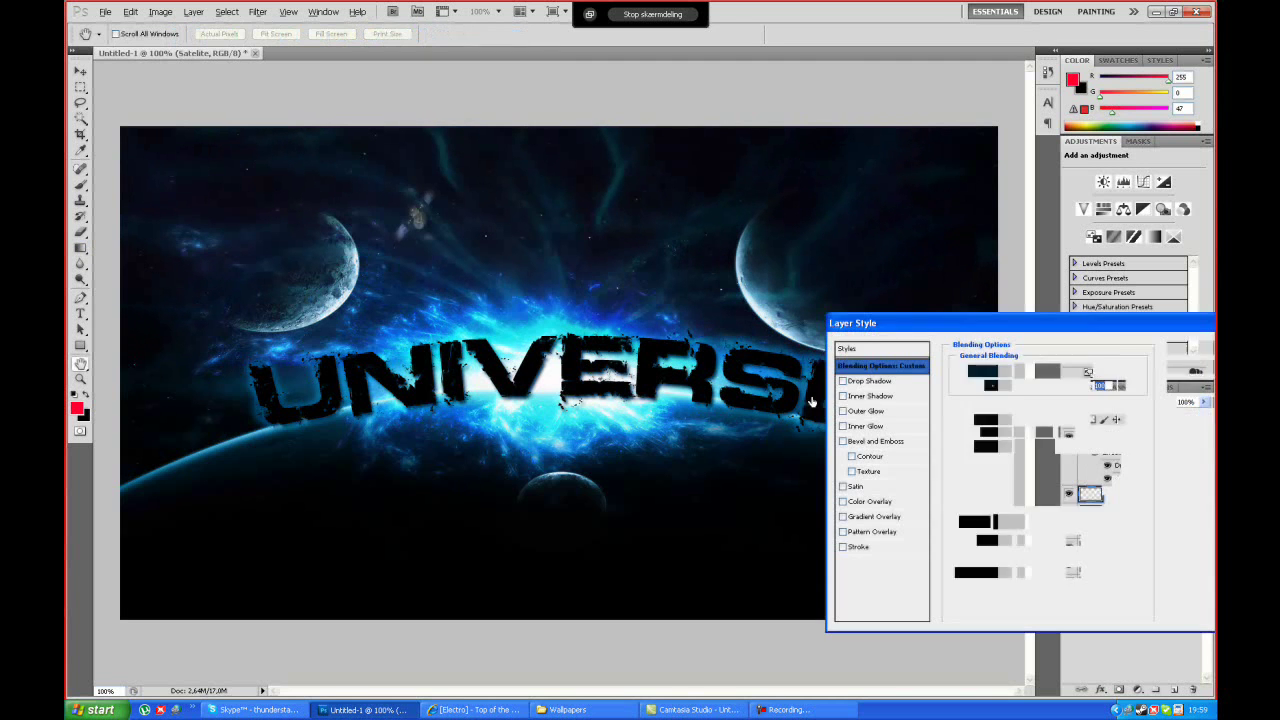
{"action": "left_click", "coordinate": [843, 411]}
{"action": "left_click", "coordinate": [1196, 347]}
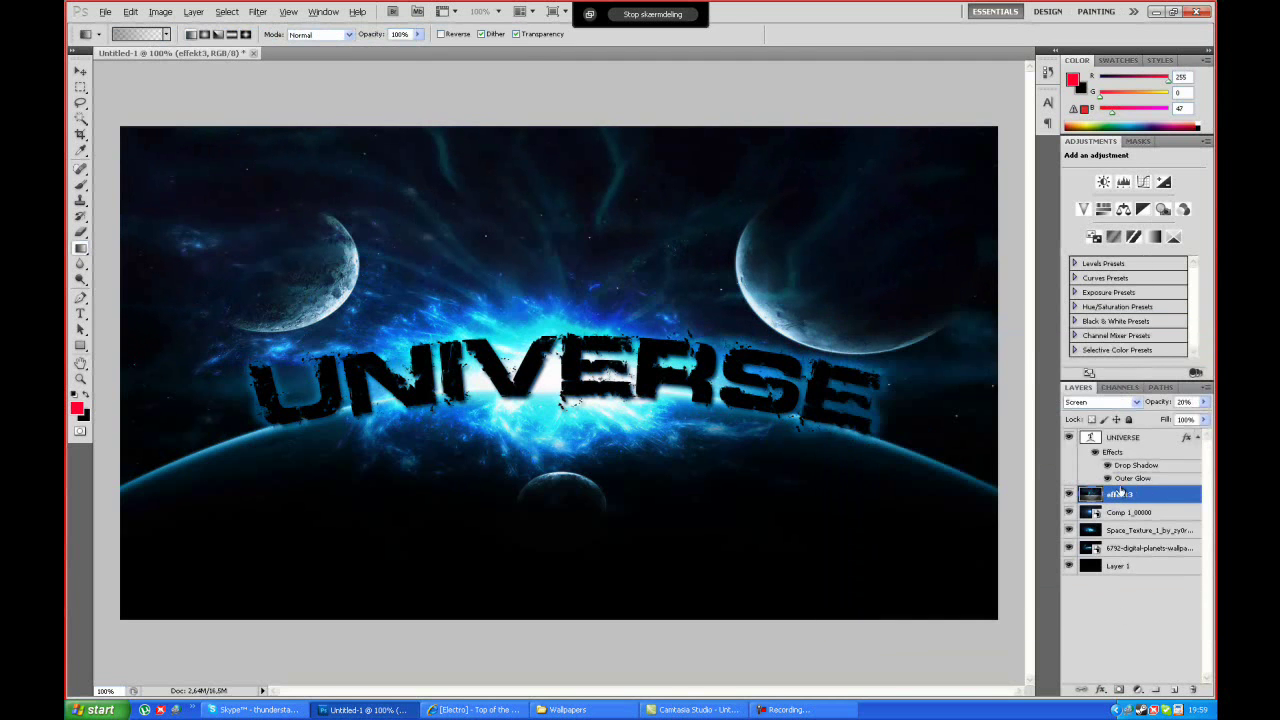
{"action": "left_click", "coordinate": [570, 710]}
Step: Browse the GFX Pack folders in Explorer and open the Textures folder
{"action": "scroll", "coordinate": [855, 345], "scroll_direction": "down", "scroll_amount": 5}
{"action": "scroll", "coordinate": [850, 343], "scroll_direction": "down", "scroll_amount": 5}
{"action": "scroll", "coordinate": [845, 341], "scroll_direction": "down", "scroll_amount": 5}
{"action": "scroll", "coordinate": [839, 340], "scroll_direction": "down", "scroll_amount": 3}
{"action": "scroll", "coordinate": [839, 334], "scroll_direction": "down", "scroll_amount": 3}
{"action": "key", "text": "BackSpace"}
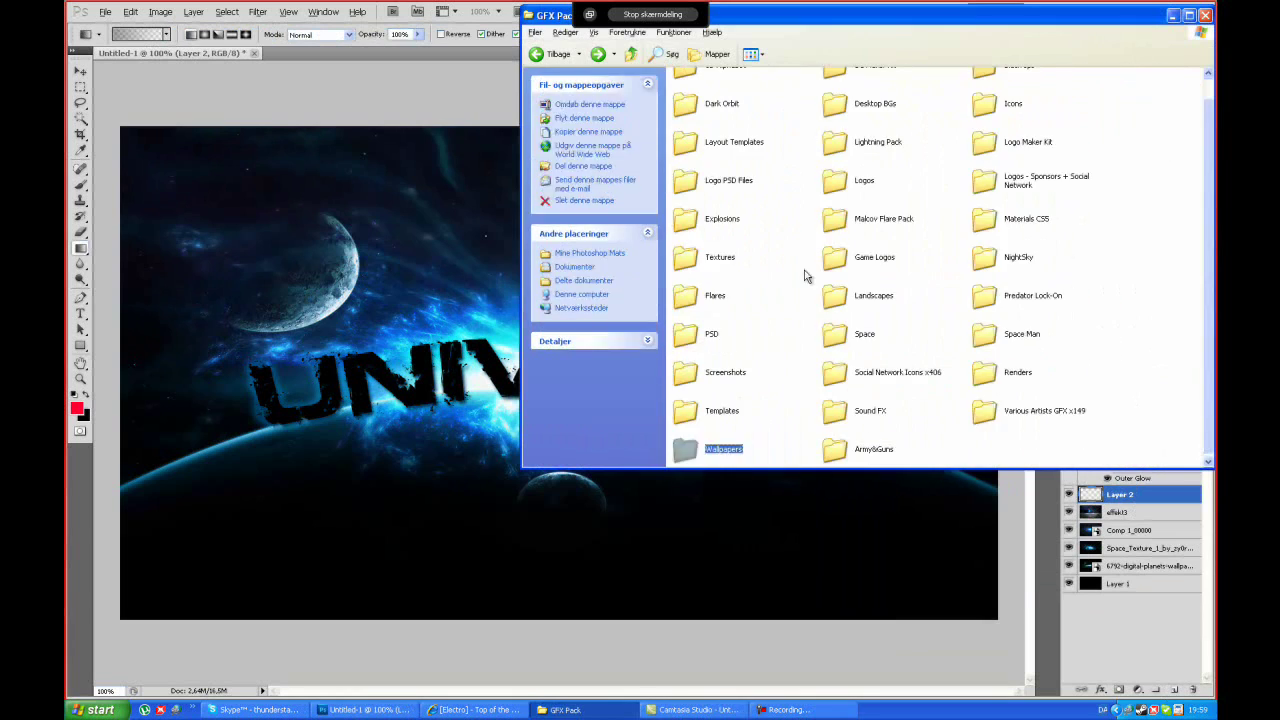
{"action": "double_click", "coordinate": [1012, 240]}
{"action": "scroll", "coordinate": [1012, 240], "scroll_direction": "down", "scroll_amount": 1}
{"action": "scroll", "coordinate": [1000, 270], "scroll_direction": "down", "scroll_amount": 5}
{"action": "scroll", "coordinate": [985, 310], "scroll_direction": "down", "scroll_amount": 5}
{"action": "scroll", "coordinate": [970, 345], "scroll_direction": "down", "scroll_amount": 5}
{"action": "scroll", "coordinate": [952, 385], "scroll_direction": "down", "scroll_amount": 5}
{"action": "scroll", "coordinate": [980, 370], "scroll_direction": "down", "scroll_amount": 5}
{"action": "scroll", "coordinate": [1005, 354], "scroll_direction": "down", "scroll_amount": 5}
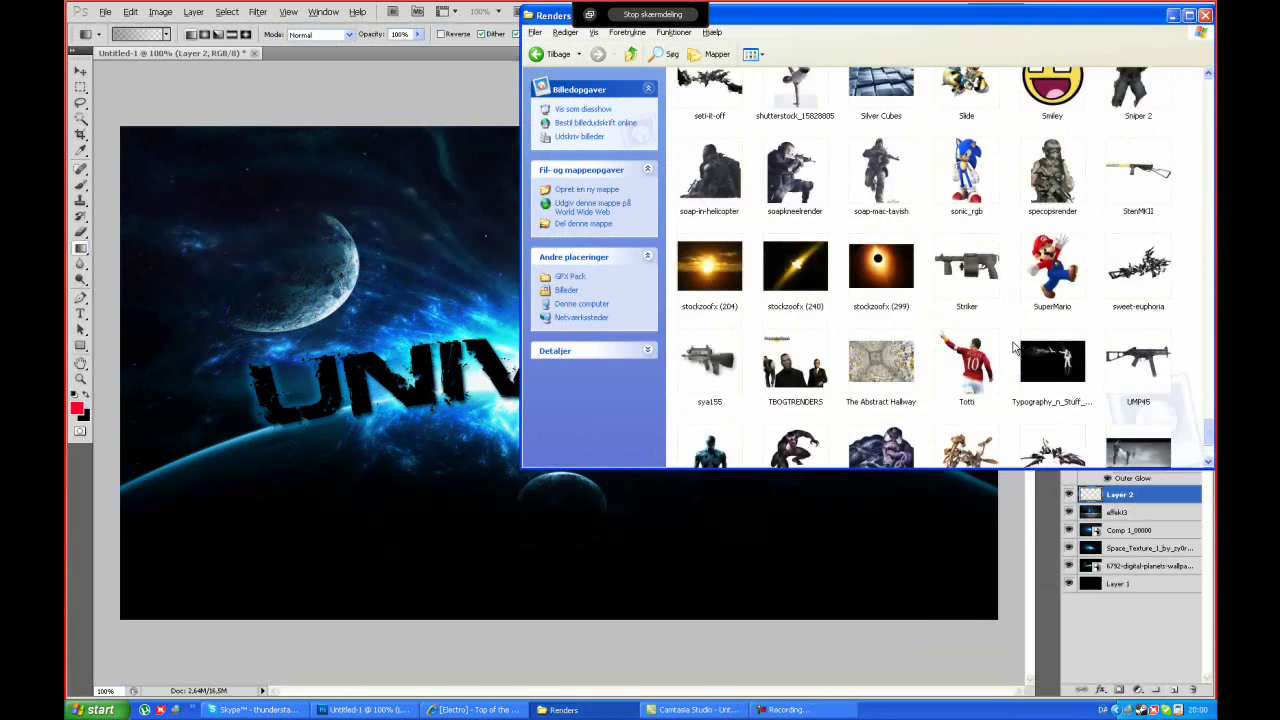
{"action": "key", "text": "BackSpace"}
{"action": "scroll", "coordinate": [773, 265], "scroll_direction": "down", "scroll_amount": 1}
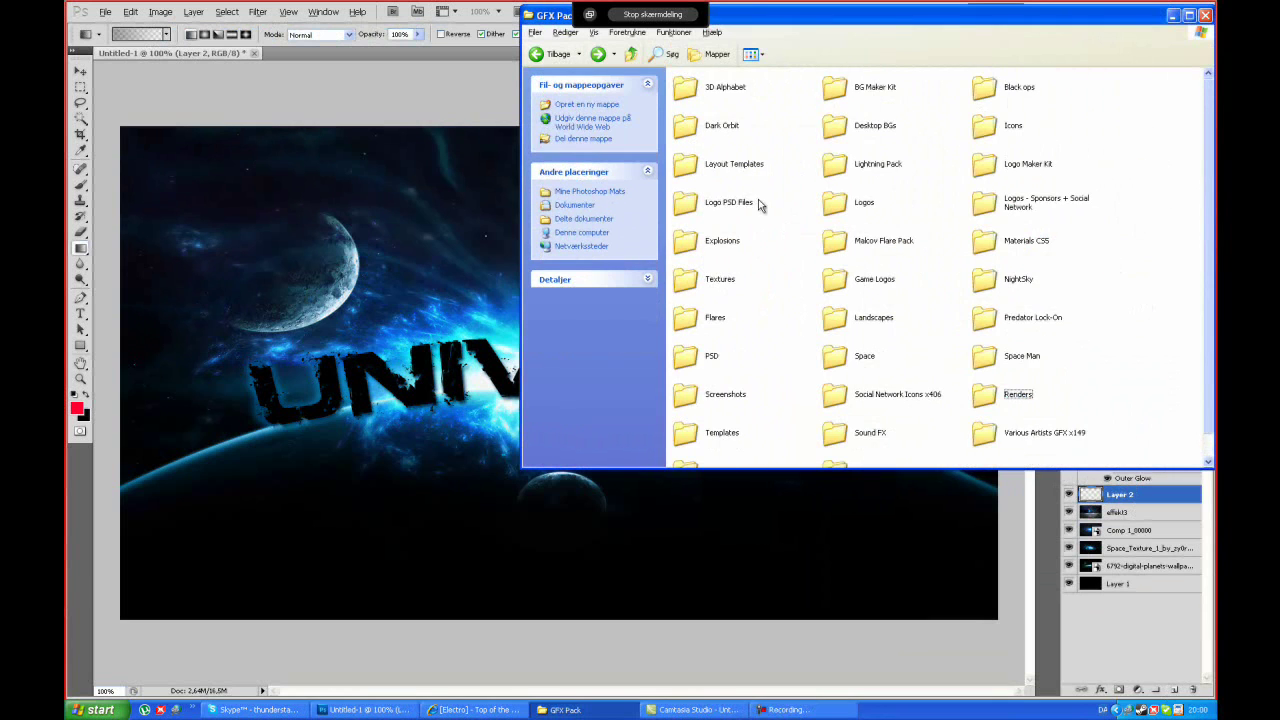
{"action": "double_click", "coordinate": [730, 255]}
Step: Place the blue grunge texture over the whole canvas
{"action": "scroll", "coordinate": [842, 193], "scroll_direction": "down", "scroll_amount": 3}
{"action": "scroll", "coordinate": [842, 193], "scroll_direction": "down", "scroll_amount": 5}
{"action": "scroll", "coordinate": [842, 193], "scroll_direction": "down", "scroll_amount": 5}
{"action": "scroll", "coordinate": [842, 193], "scroll_direction": "down", "scroll_amount": 5}
{"action": "left_click_drag", "start_coordinate": [1138, 165], "coordinate": [421, 335]}
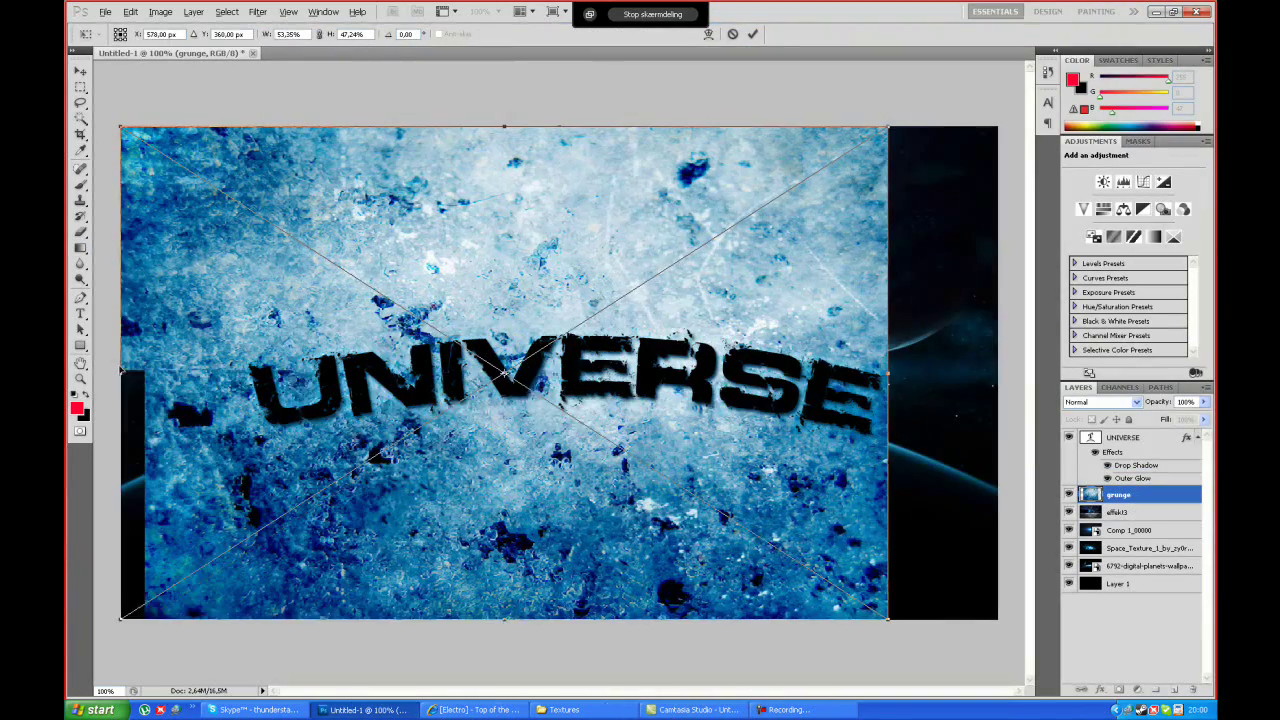
{"action": "left_click", "coordinate": [1174, 338]}
{"action": "key", "text": "Return"}
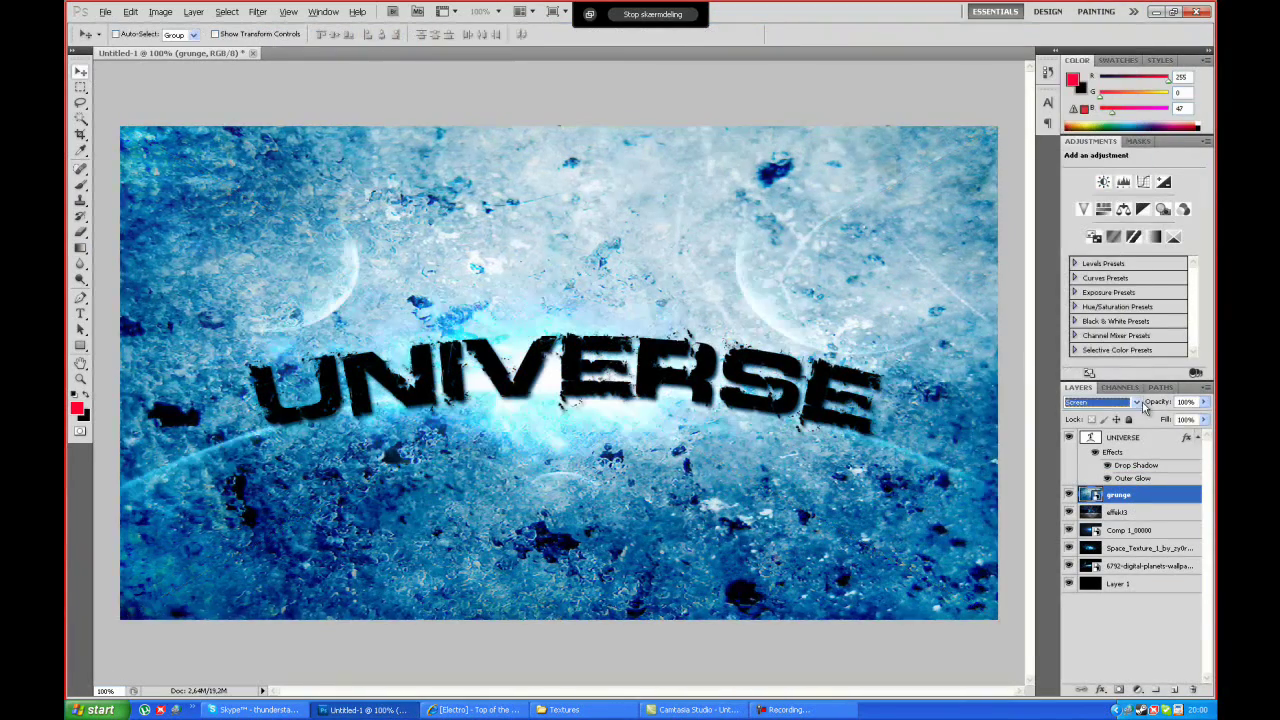
Step: Set the grunge layer to Overlay blending and add an empty layer above it
{"action": "key", "text": "Down"}
{"action": "key", "text": "Down"}
{"action": "key", "text": "Down"}
{"action": "left_click", "coordinate": [1175, 689]}
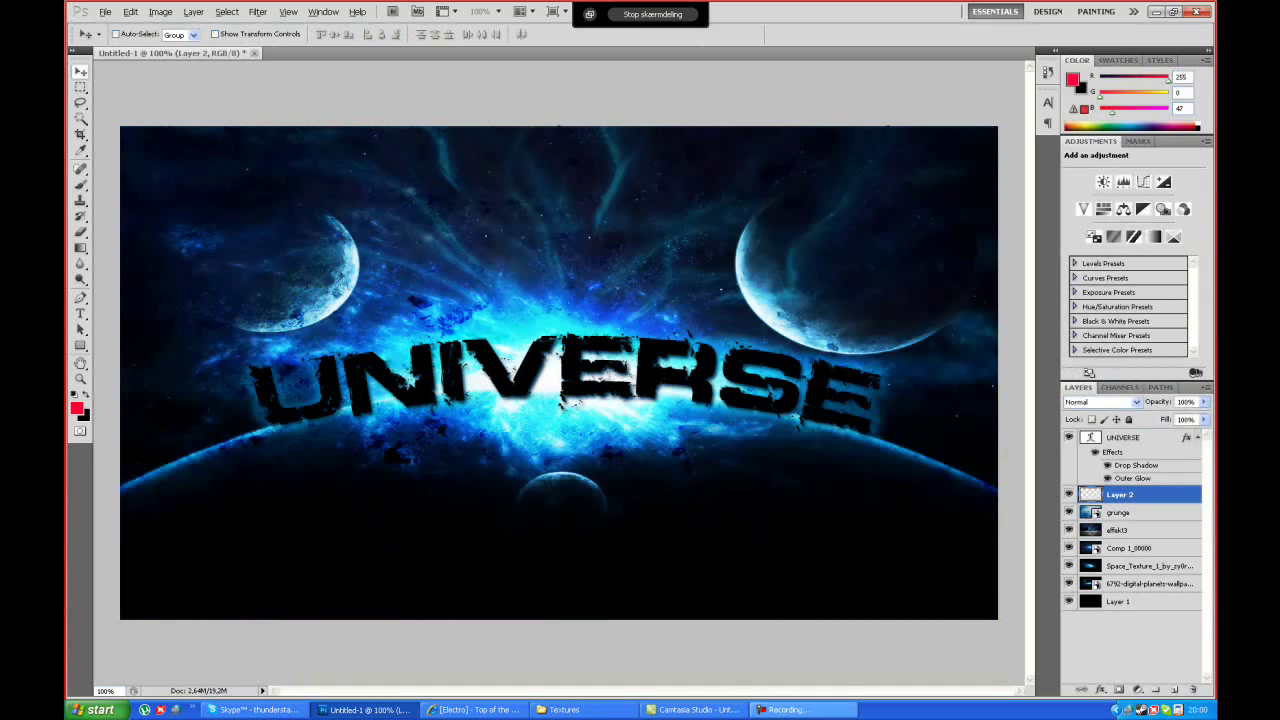
{"action": "left_click", "coordinate": [560, 709]}
Step: Place the ZALKIN logo and shrink it to a small strip at the top-left
{"action": "double_click", "coordinate": [810, 225]}
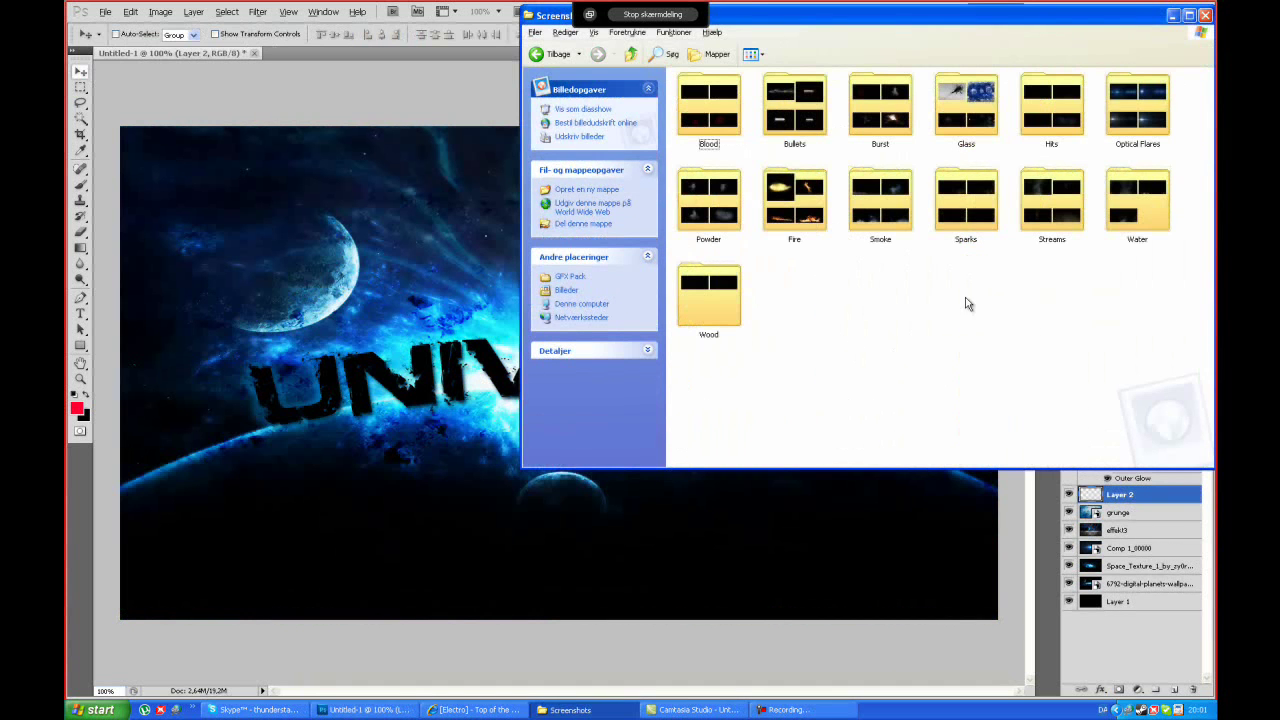
{"action": "left_click", "coordinate": [537, 54]}
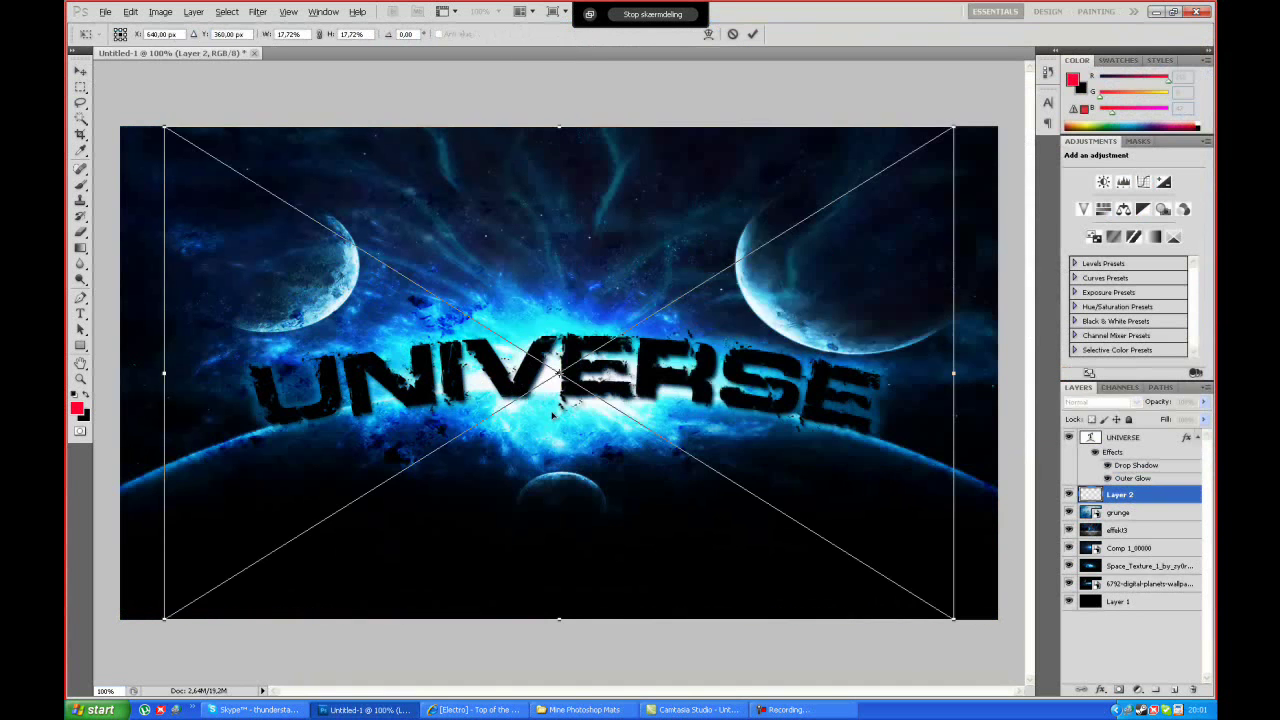
{"action": "left_click_drag", "start_coordinate": [390, 328], "coordinate": [270, 588]}
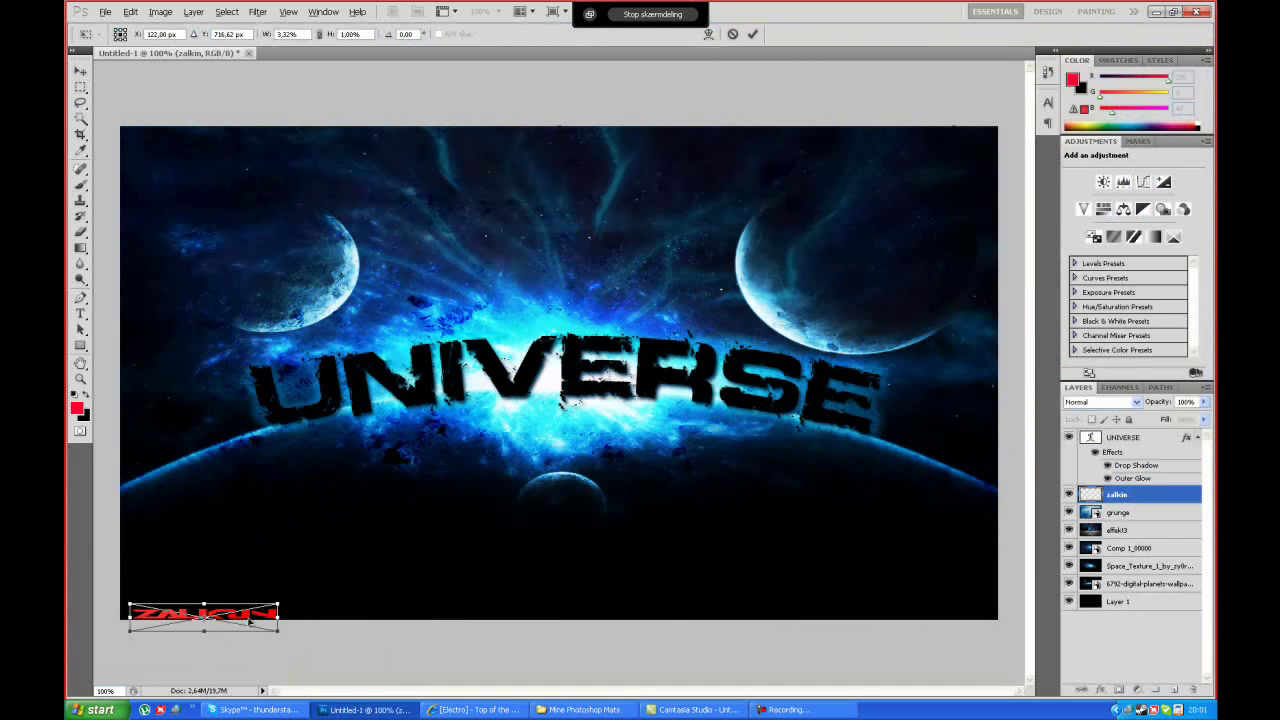
{"action": "key", "text": "v"}
{"action": "key", "text": "Return"}
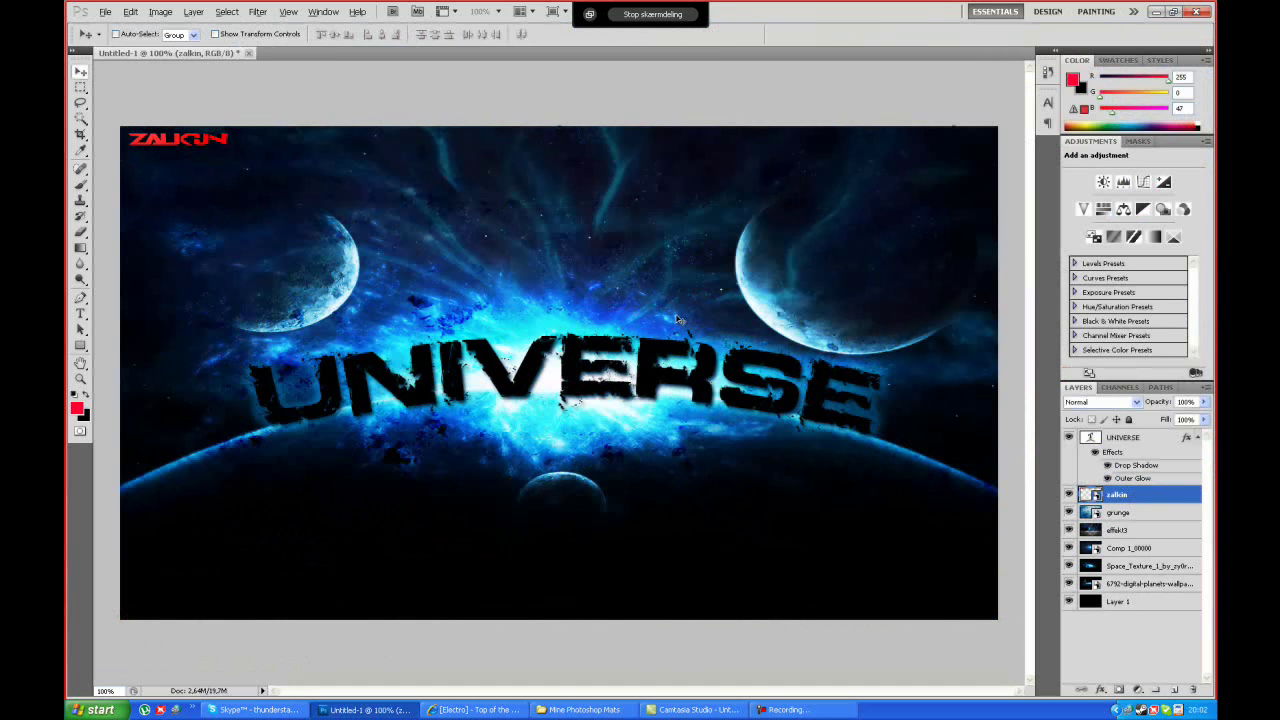
Step: Paste UNIVERSE's drop shadow and outer glow onto zalkin, try a dark blue overlay, add a stroke
{"action": "right_click", "coordinate": [1148, 437]}
{"action": "left_click", "coordinate": [1090, 360]}
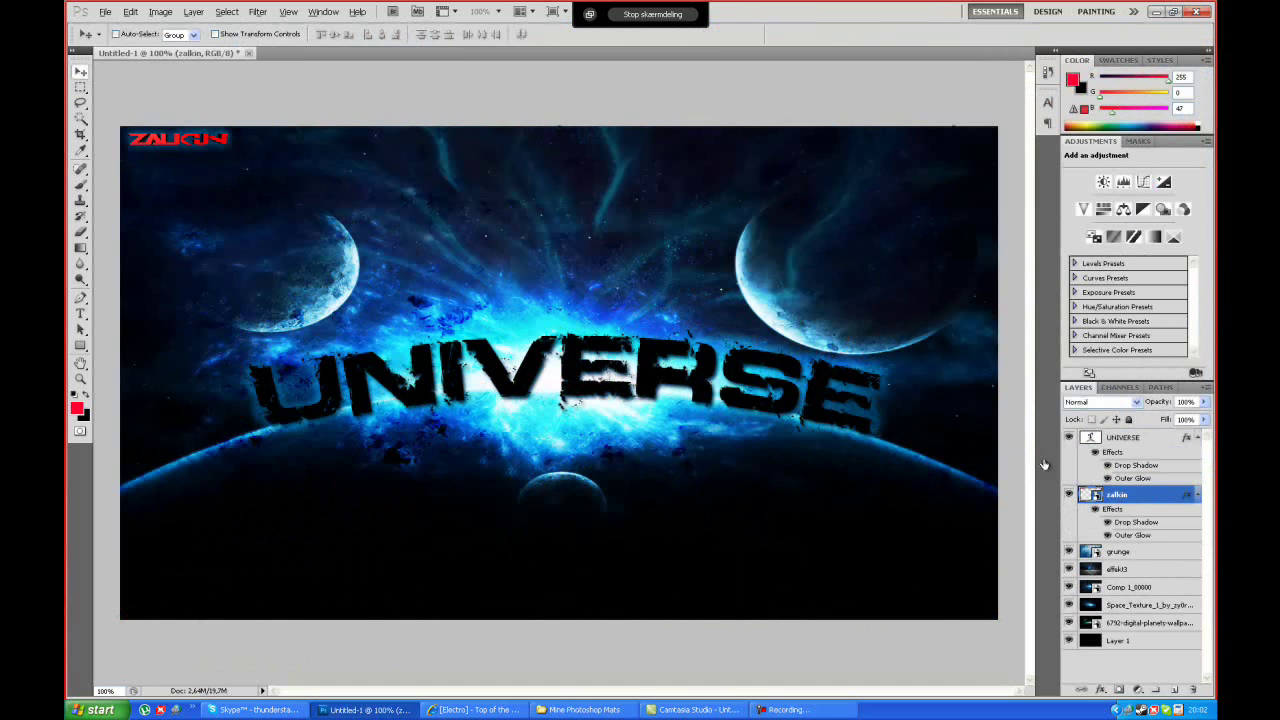
{"action": "double_click", "coordinate": [1150, 494]}
{"action": "left_click", "coordinate": [872, 501]}
{"action": "left_click", "coordinate": [1088, 371]}
{"action": "left_click", "coordinate": [909, 209]}
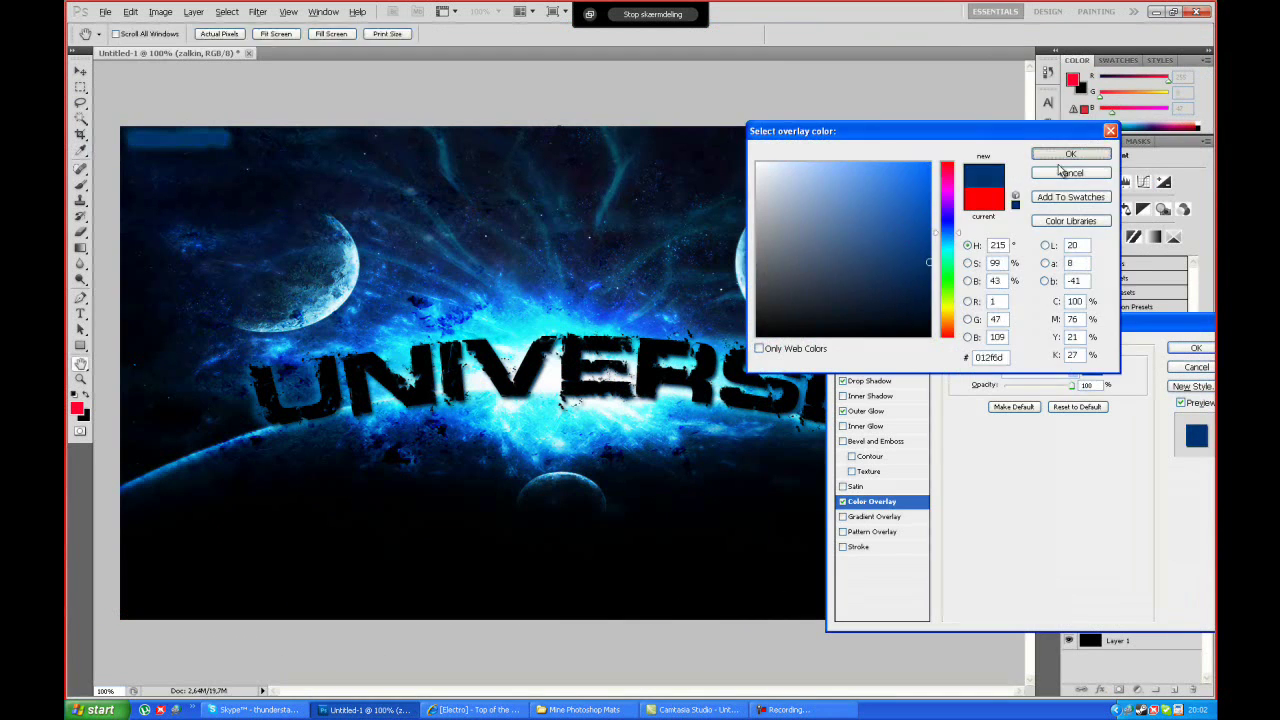
{"action": "left_click", "coordinate": [1062, 158]}
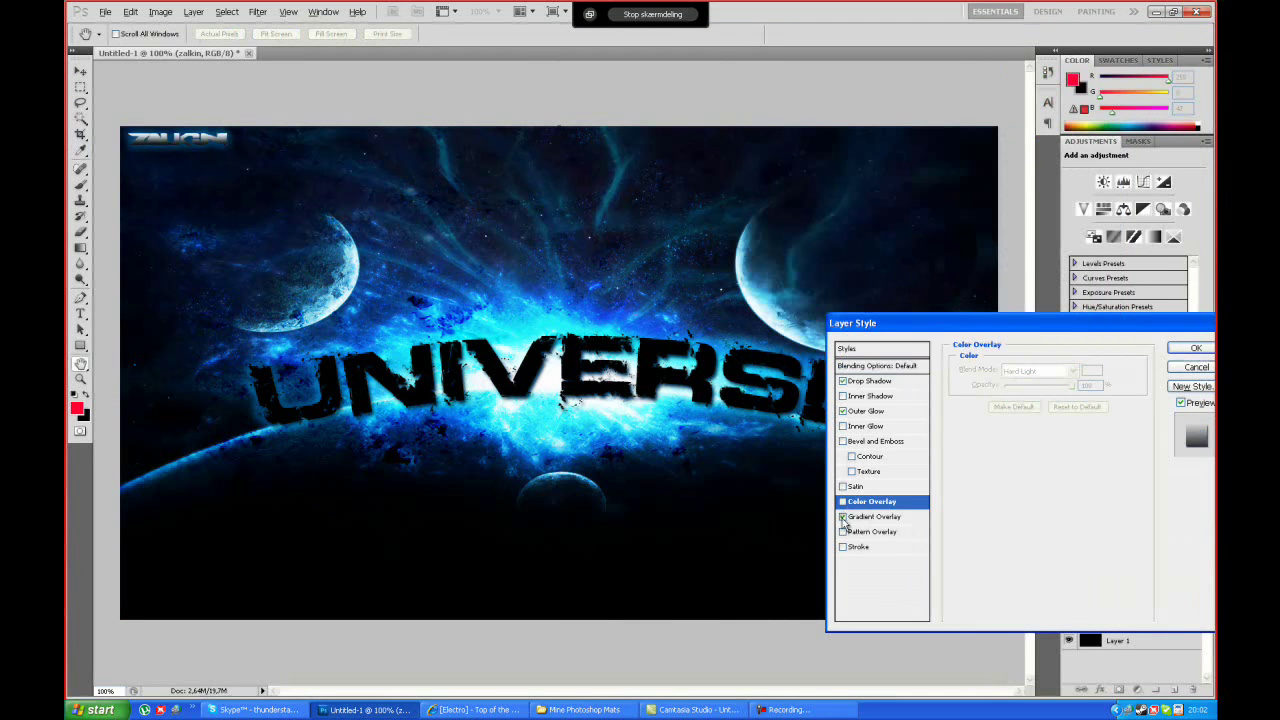
{"action": "left_click", "coordinate": [843, 548]}
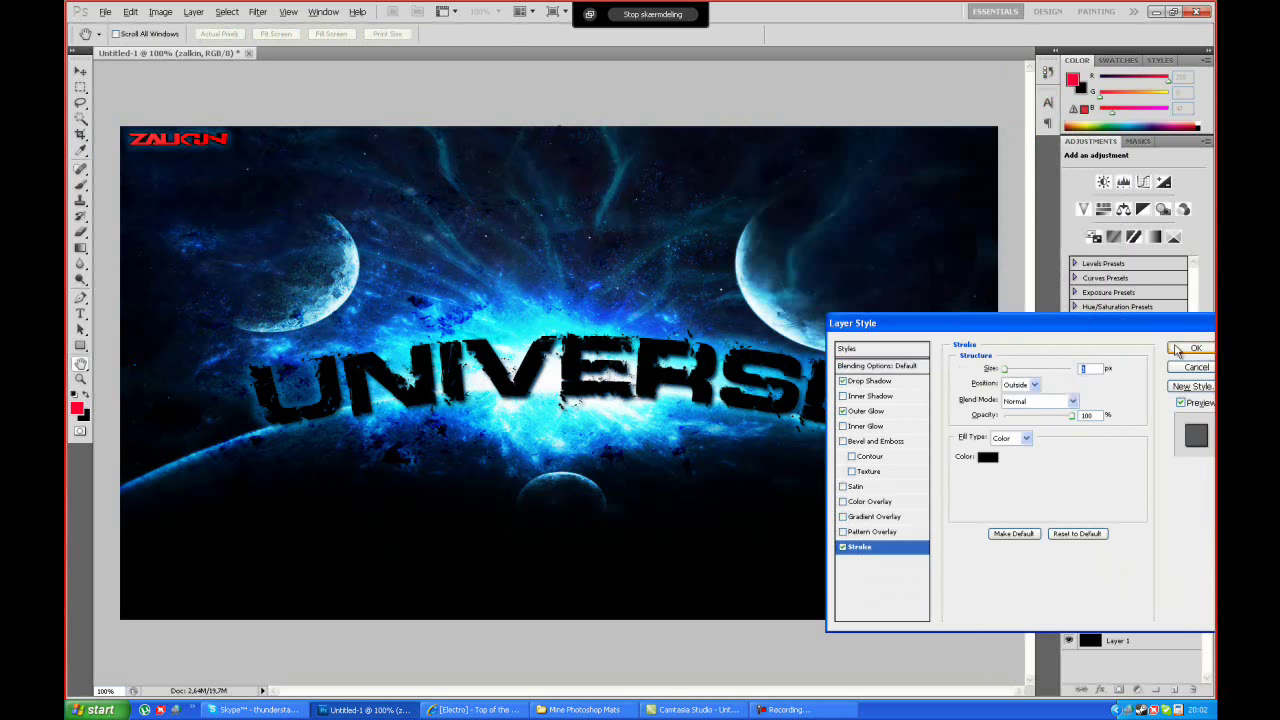
{"action": "left_click", "coordinate": [1180, 349]}
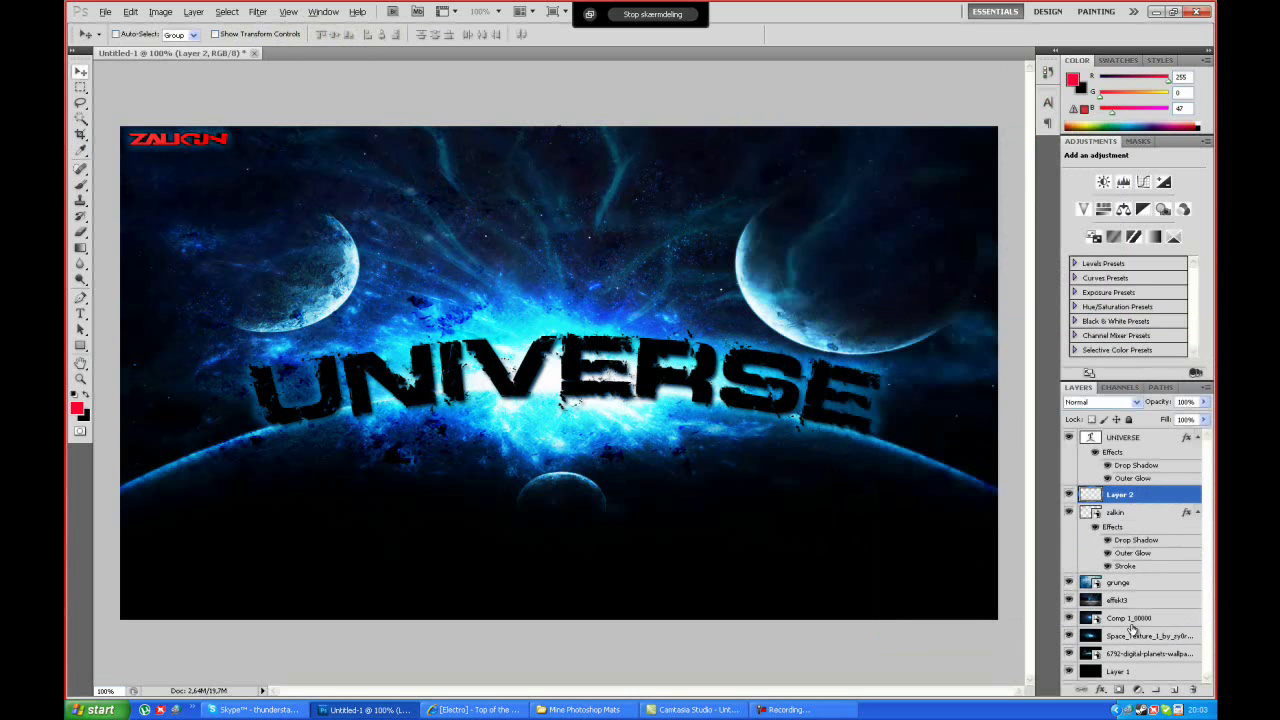
Step: Bring in the star image without its white background and move it behind UNIVERSE
{"action": "left_click", "coordinate": [584, 709]}
{"action": "left_click_drag", "start_coordinate": [1051, 294], "coordinate": [560, 370]}
{"action": "left_click", "coordinate": [580, 272]}
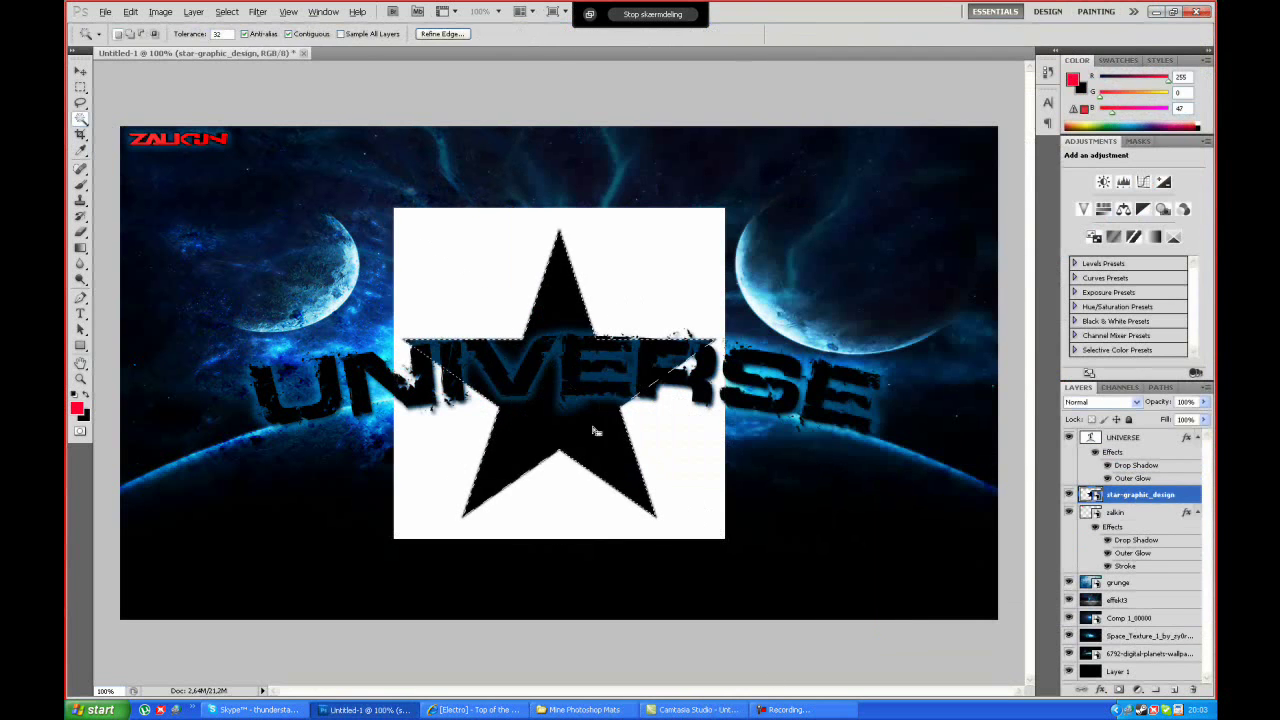
{"action": "left_click_drag", "start_coordinate": [1137, 512], "coordinate": [1193, 690]}
{"action": "left_click", "coordinate": [1118, 494]}
{"action": "key", "text": "v"}
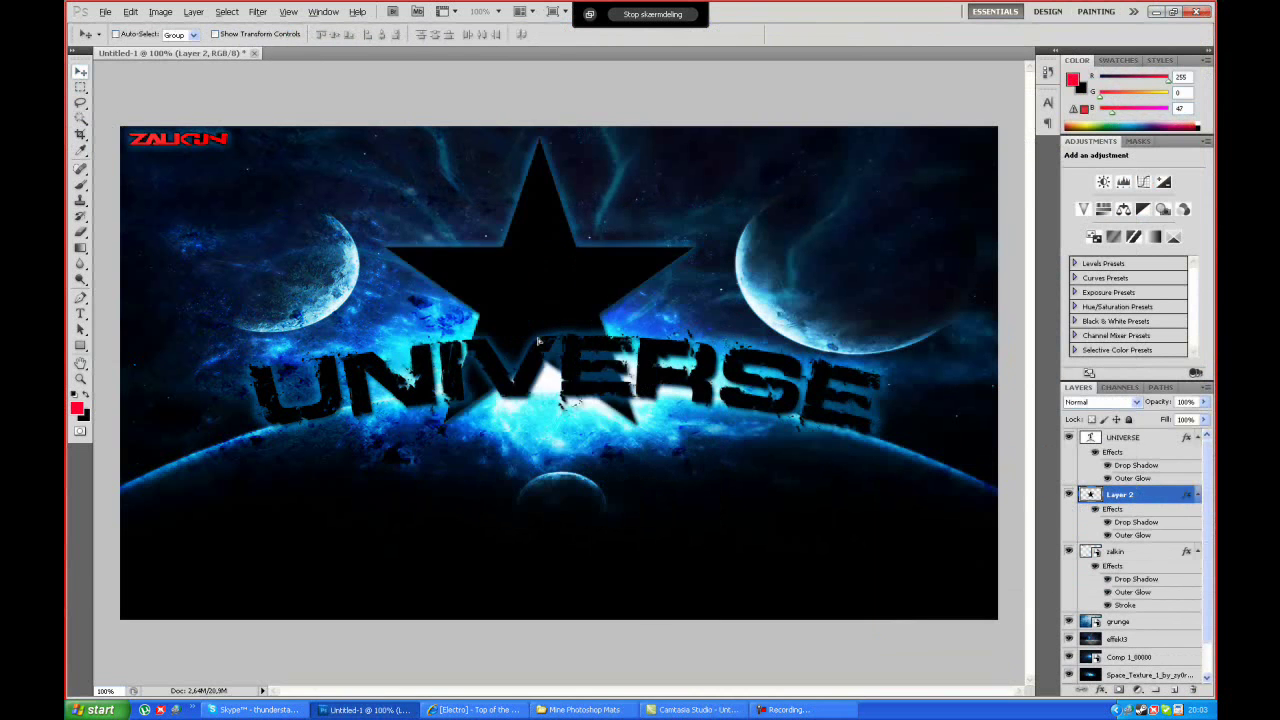
{"action": "left_click_drag", "start_coordinate": [555, 380], "coordinate": [548, 325]}
Step: Blend the star layer in Screen mode, move it below grunge, and add empty Layer 3
{"action": "left_click_drag", "start_coordinate": [1213, 418], "coordinate": [1190, 418]}
{"action": "left_click", "coordinate": [1100, 401]}
{"action": "left_click", "coordinate": [1148, 381]}
{"action": "key", "text": "Down"}
{"action": "key", "text": "Down"}
{"action": "key", "text": "Down"}
{"action": "key", "text": "Up"}
{"action": "key", "text": "Up"}
{"action": "key", "text": "Up"}
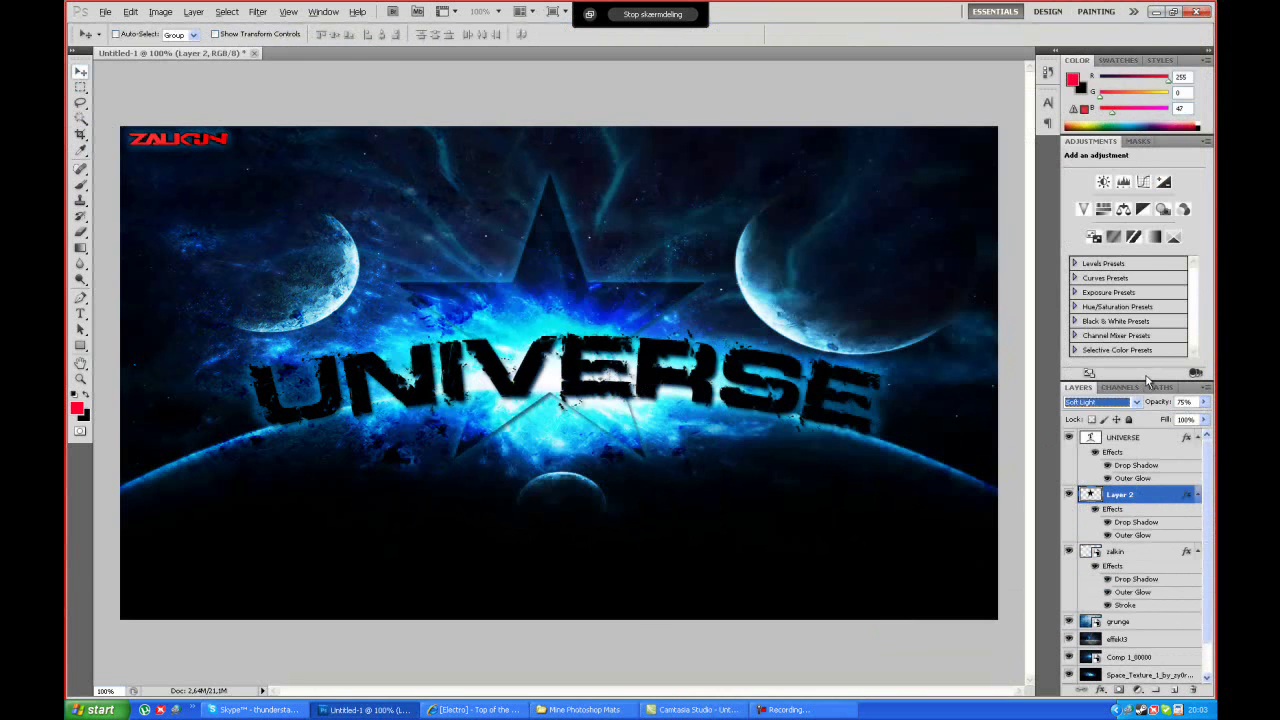
{"action": "key", "text": "Down"}
{"action": "key", "text": "Down"}
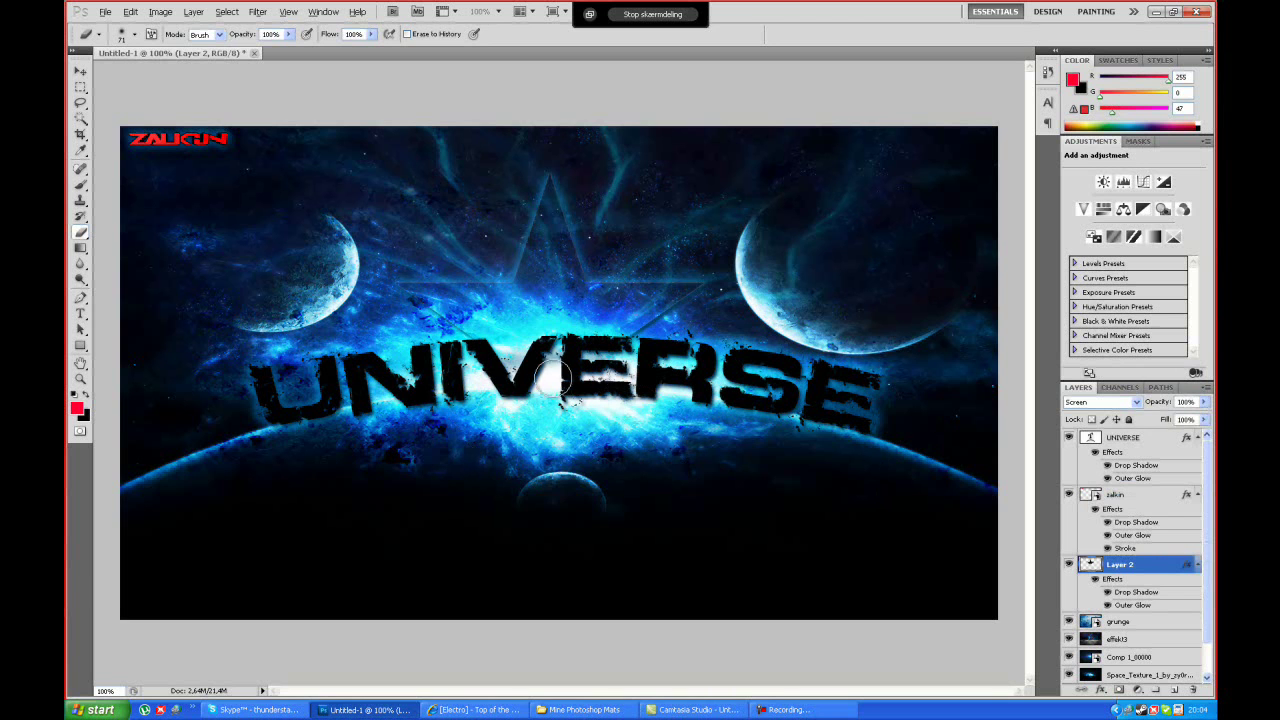
{"action": "left_click_drag", "start_coordinate": [1142, 571], "coordinate": [1136, 654]}
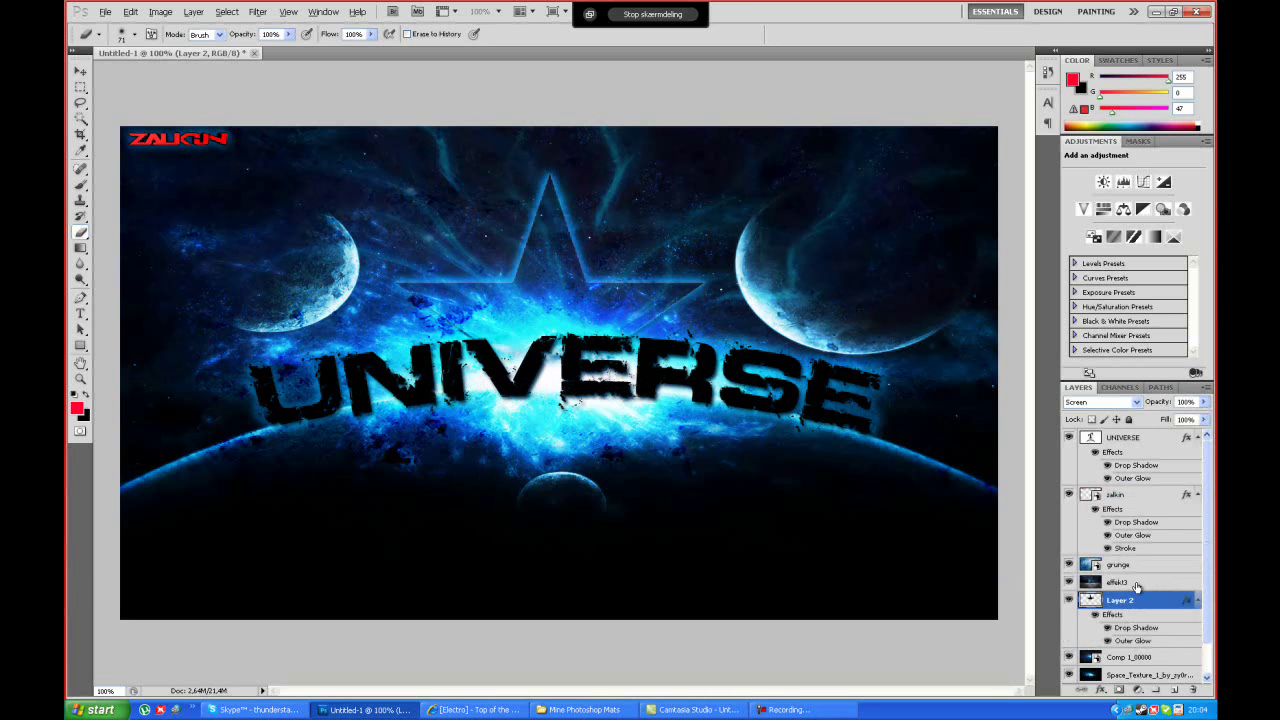
{"action": "key", "text": "ctrl+shift+alt+n"}
Step: Place the lightning stock image into the document, rotated to a diagonal
{"action": "left_click", "coordinate": [583, 709]}
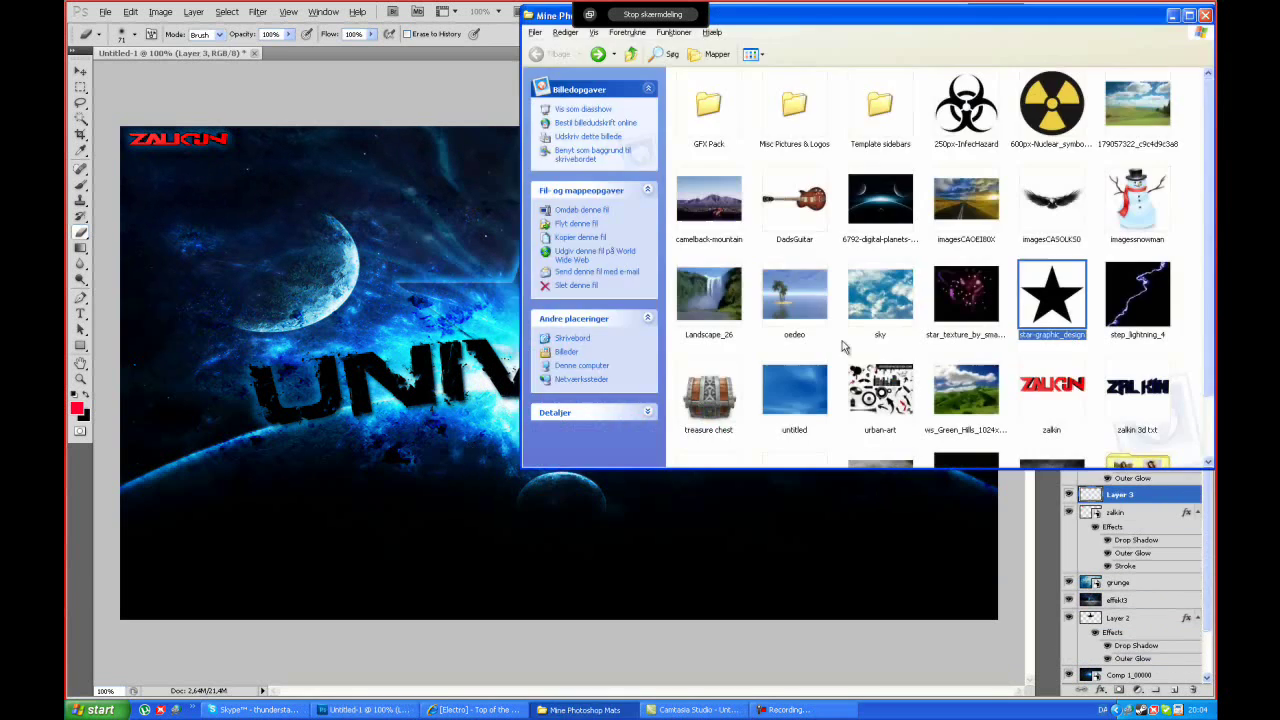
{"action": "scroll", "coordinate": [842, 346], "scroll_direction": "down", "scroll_amount": 2}
{"action": "left_click_drag", "start_coordinate": [1137, 220], "coordinate": [540, 380]}
{"action": "left_click_drag", "start_coordinate": [620, 470], "coordinate": [580, 338]}
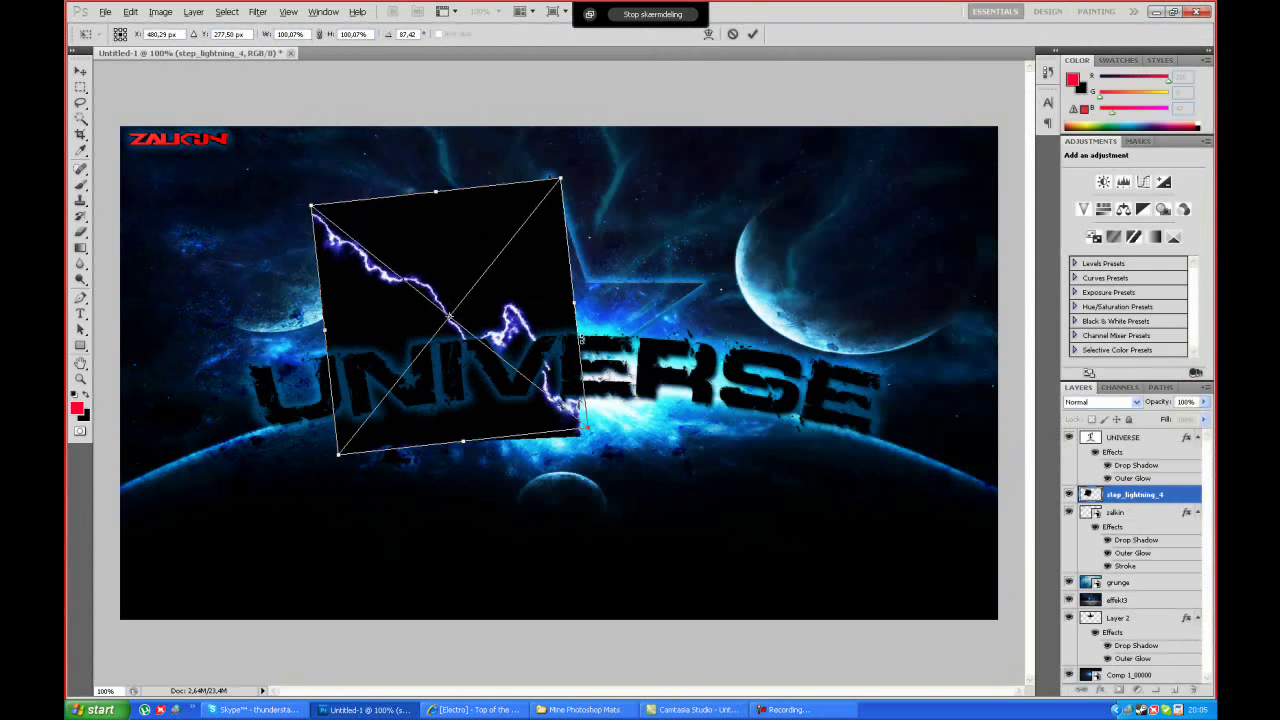
{"action": "key", "text": "Return"}
Step: Blend the lightning in Color Dodge mode to hide its black background, and erase its edges
{"action": "left_click", "coordinate": [1100, 401]}
{"action": "left_click", "coordinate": [1135, 385]}
{"action": "key", "text": "Up"}
{"action": "key", "text": "Up"}
{"action": "key", "text": "Up"}
{"action": "key", "text": "Up"}
{"action": "key", "text": "Up"}
{"action": "key", "text": "Up"}
{"action": "key", "text": "Up"}
{"action": "key", "text": "Up"}
{"action": "key", "text": "Up"}
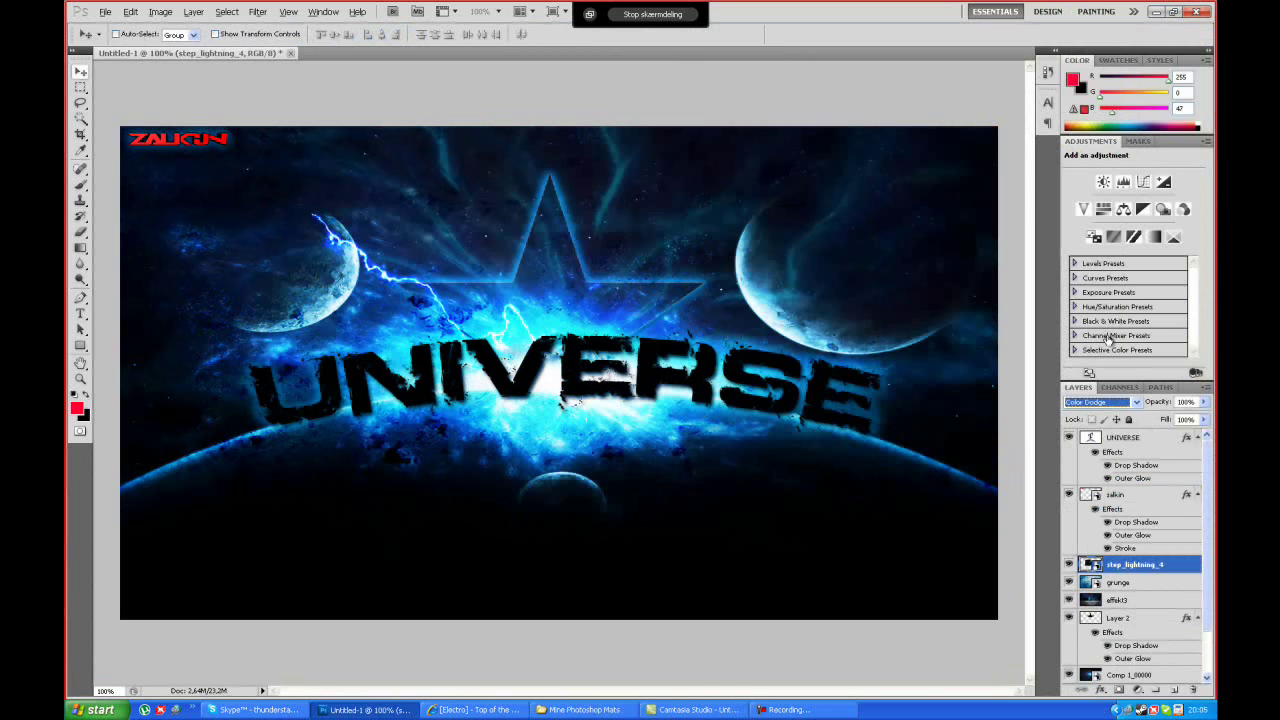
{"action": "key", "text": "e"}
{"action": "left_click", "coordinate": [490, 310]}
{"action": "key", "text": "Return"}
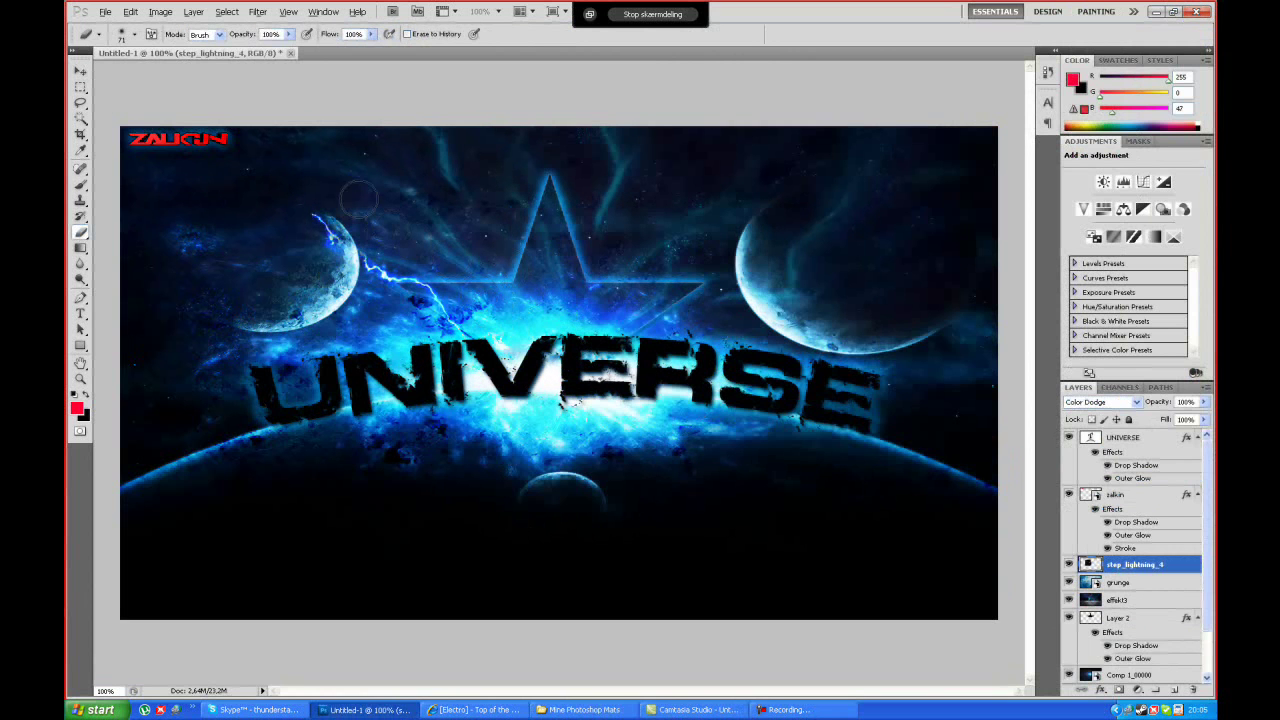
Step: Free Transform the lightning to rotate it up toward the top-left
{"action": "left_click", "coordinate": [130, 11]}
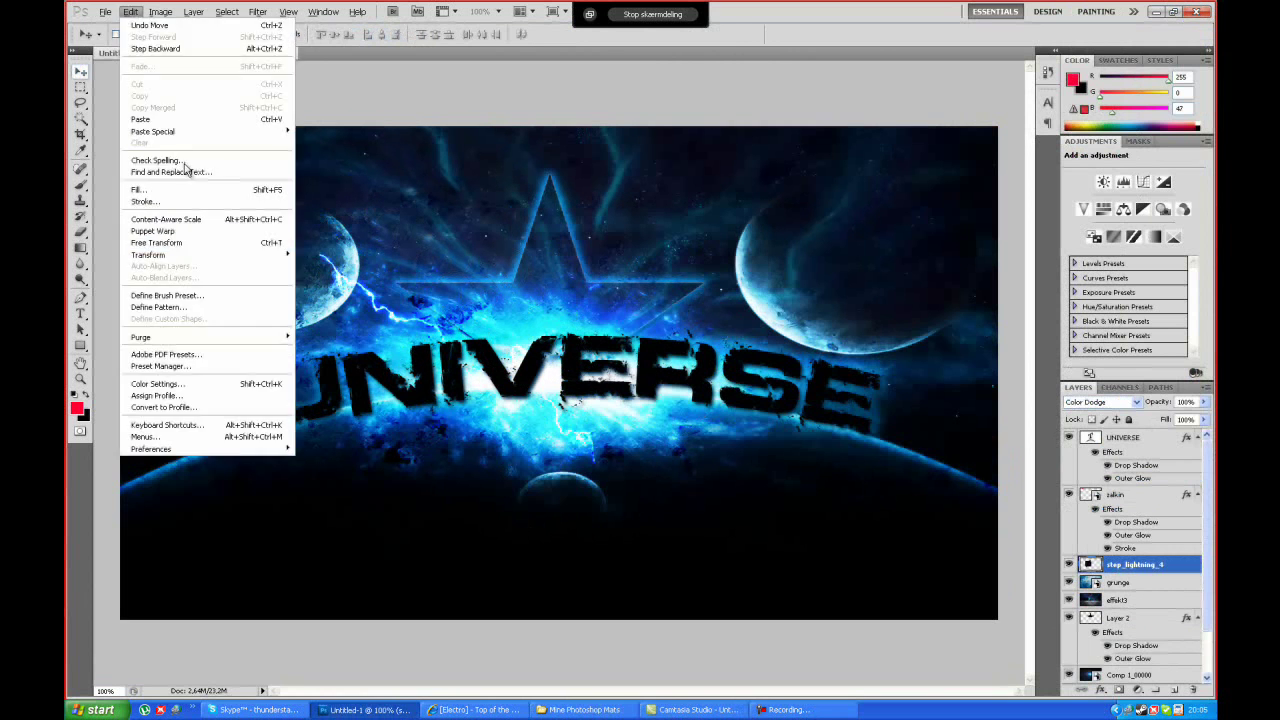
{"action": "left_click", "coordinate": [160, 229]}
{"action": "left_click_drag", "start_coordinate": [335, 190], "coordinate": [300, 250]}
{"action": "key", "text": "Return"}
{"action": "key", "text": "e"}
Step: Duplicate the lightning layer and move the copy up and to the right
{"action": "right_click", "coordinate": [1135, 564]}
{"action": "left_click", "coordinate": [1110, 336]}
{"action": "key", "text": "Return"}
{"action": "key", "text": "ctrl+t"}
{"action": "left_click_drag", "start_coordinate": [588, 309], "coordinate": [648, 279]}
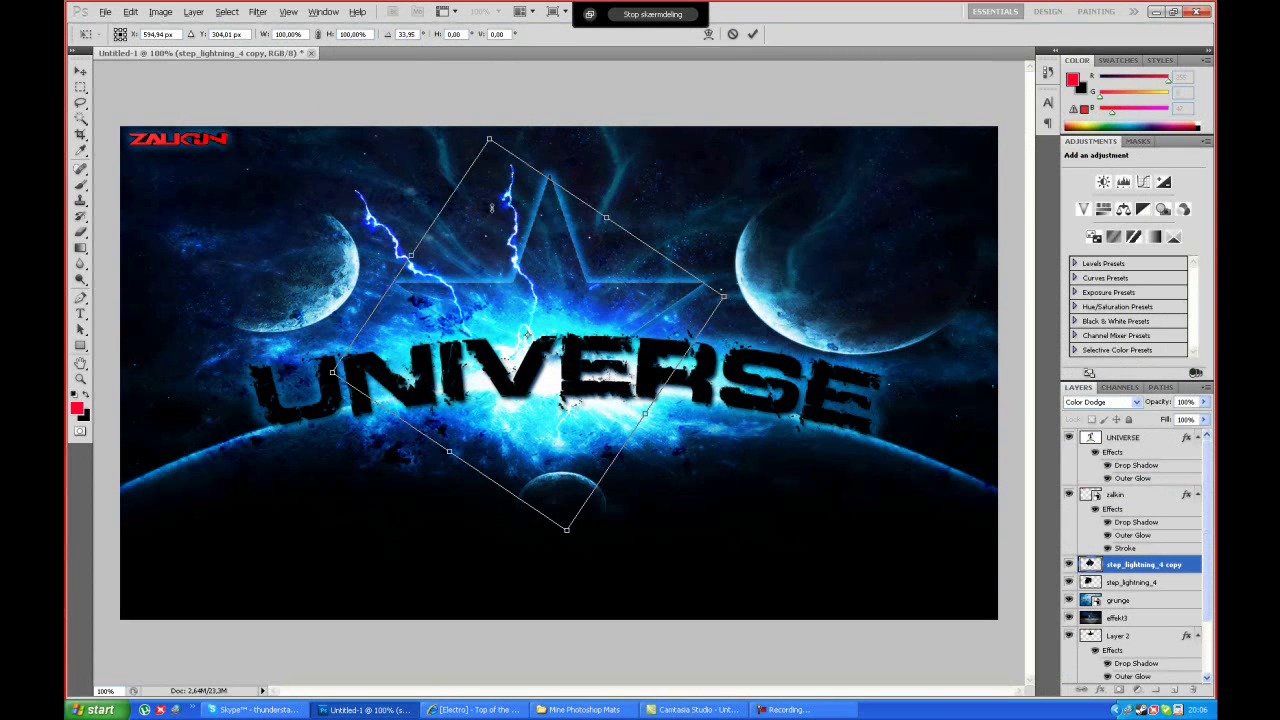
{"action": "key", "text": "Return"}
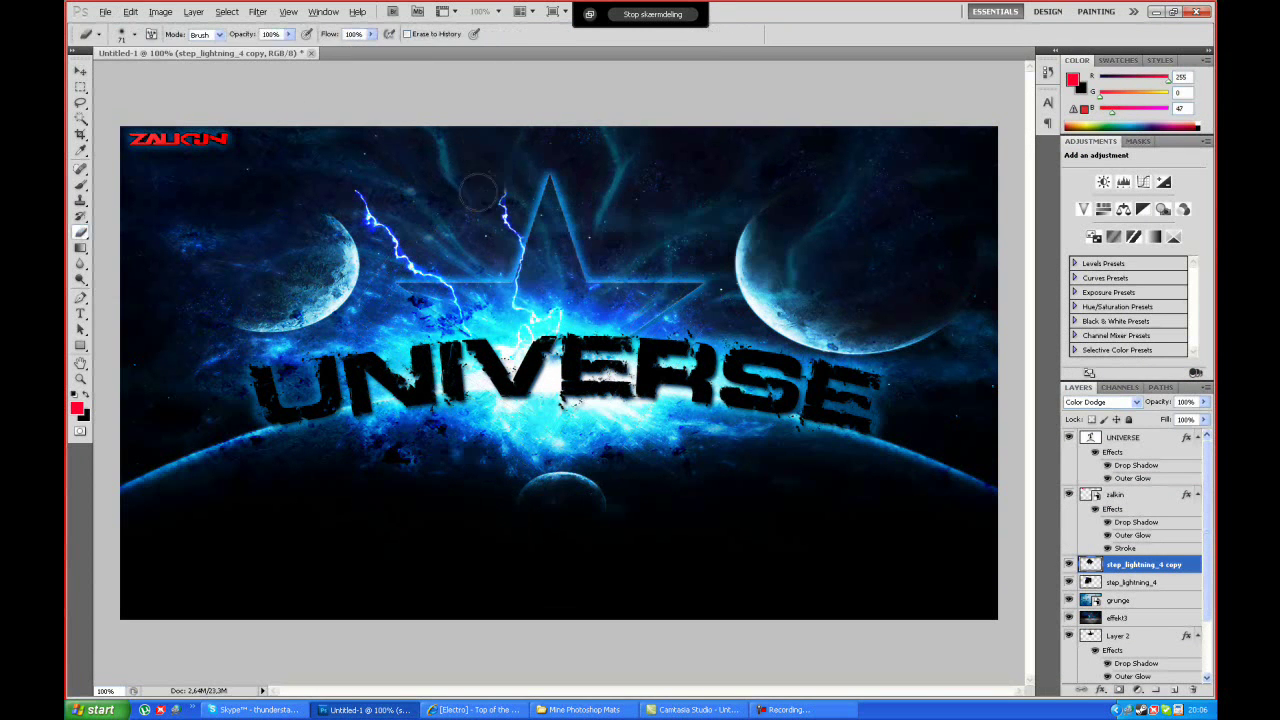
Step: Make another lightning copy and rotate it toward the right
{"action": "right_click", "coordinate": [1140, 564]}
{"action": "left_click", "coordinate": [1070, 337]}
{"action": "key", "text": "Return"}
{"action": "left_click", "coordinate": [130, 11]}
{"action": "left_click", "coordinate": [150, 243]}
{"action": "left_click_drag", "start_coordinate": [700, 250], "coordinate": [523, 223]}
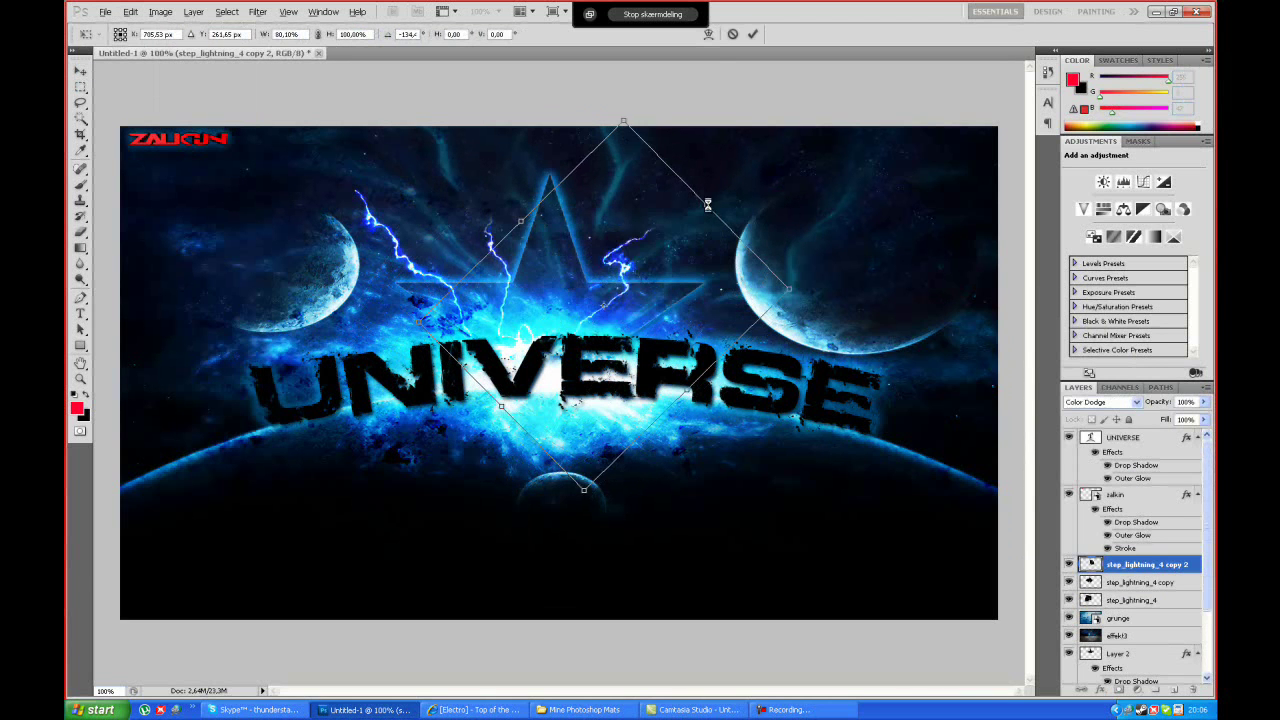
{"action": "key", "text": "Return"}
Step: Free Transform the lightning copy again to tilt it slightly
{"action": "left_click", "coordinate": [130, 11]}
{"action": "left_click", "coordinate": [150, 243]}
{"action": "key", "text": "Return"}
{"action": "left_click", "coordinate": [80, 231]}
{"action": "left_click", "coordinate": [130, 11]}
{"action": "left_click", "coordinate": [150, 243]}
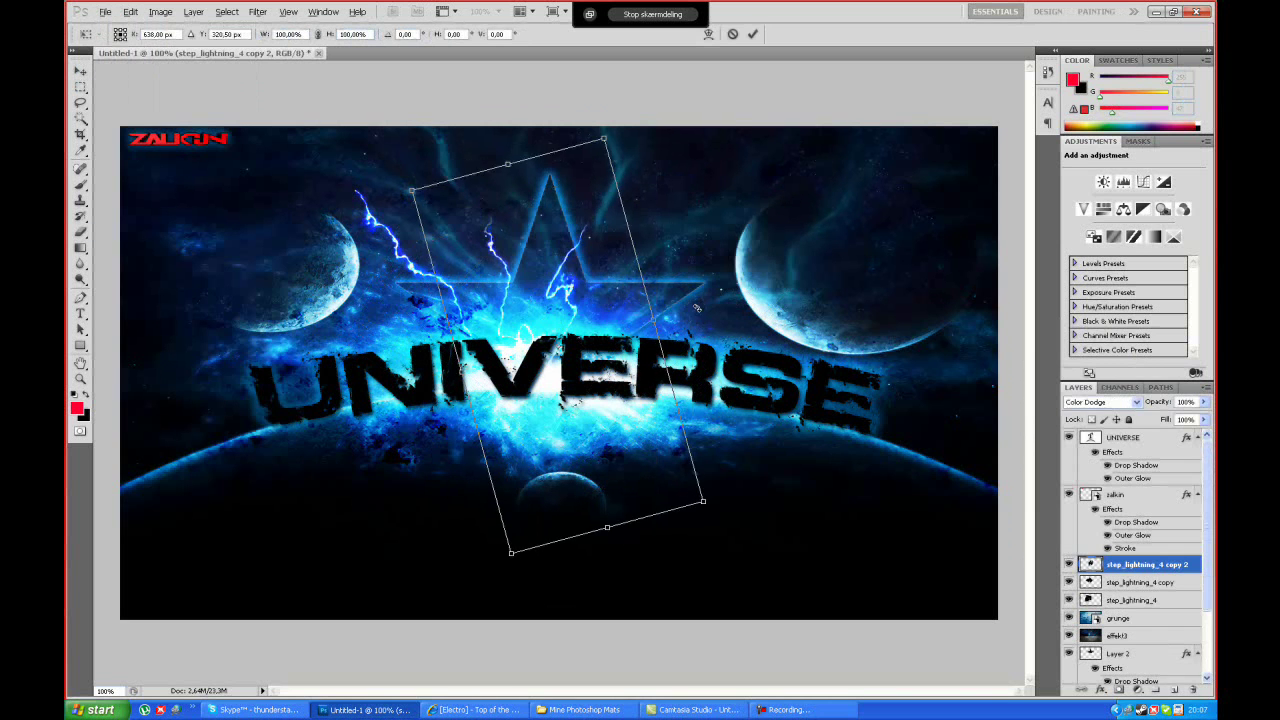
{"action": "left_click_drag", "start_coordinate": [700, 250], "coordinate": [608, 338]}
{"action": "key", "text": "Return"}
Step: Add a third lightning copy and swing it toward the right
{"action": "right_click", "coordinate": [1130, 600]}
{"action": "left_click", "coordinate": [1080, 377]}
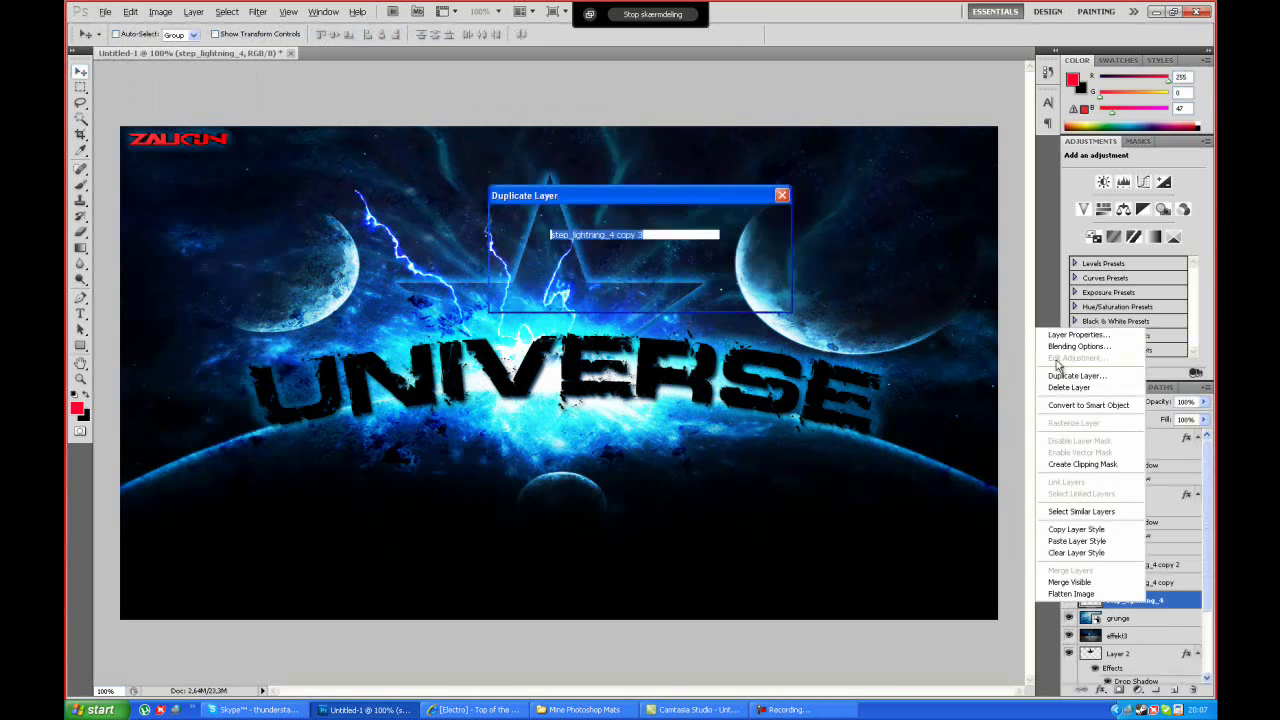
{"action": "key", "text": "Return"}
{"action": "left_click", "coordinate": [130, 11]}
{"action": "left_click", "coordinate": [150, 243]}
{"action": "left_click_drag", "start_coordinate": [816, 435], "coordinate": [790, 395]}
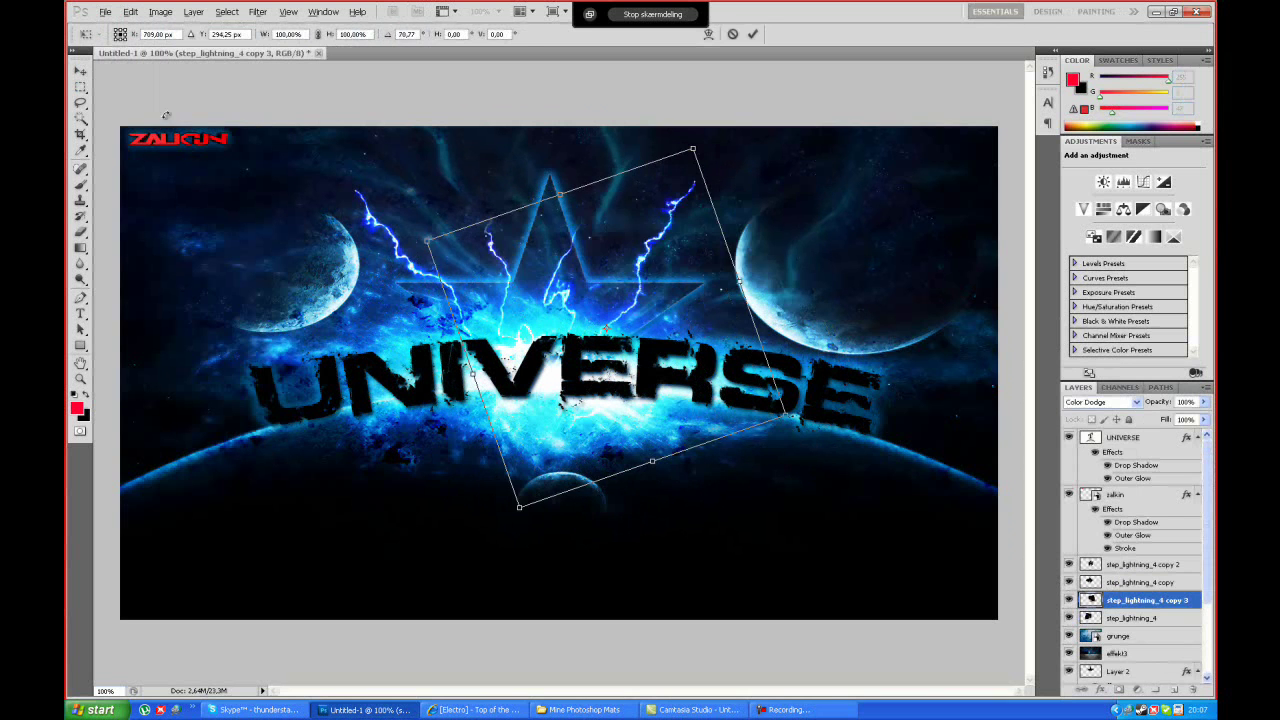
{"action": "key", "text": "Return"}
Step: Add a fourth lightning copy rotated clockwise toward the right
{"action": "right_click", "coordinate": [1140, 582]}
{"action": "left_click", "coordinate": [1075, 377]}
{"action": "key", "text": "Return"}
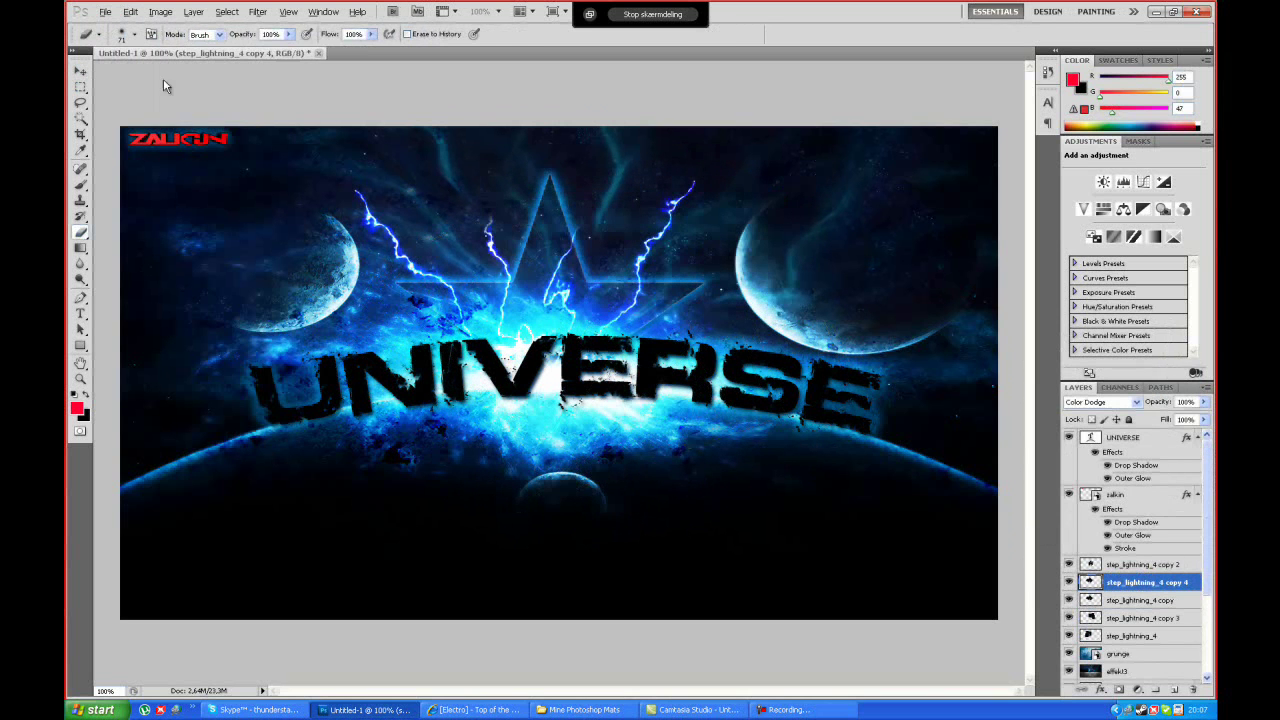
{"action": "left_click", "coordinate": [130, 11]}
{"action": "left_click", "coordinate": [150, 243]}
{"action": "left_click_drag", "start_coordinate": [825, 480], "coordinate": [770, 530]}
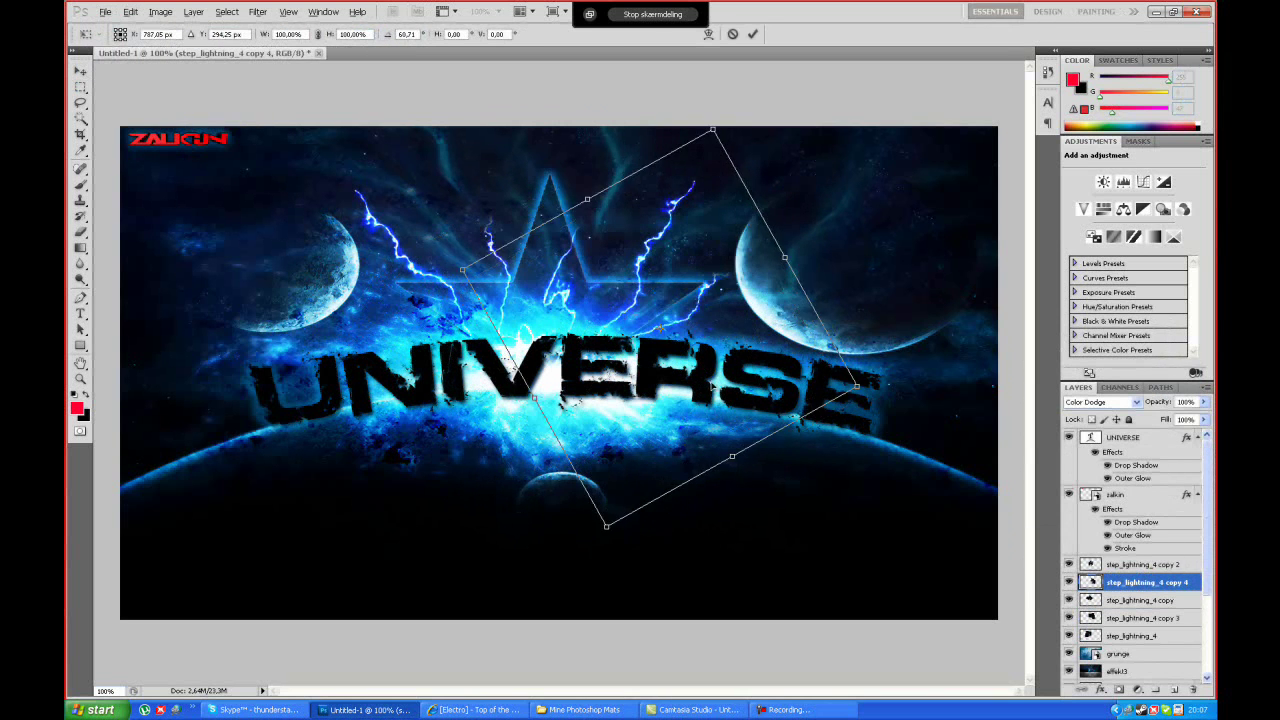
{"action": "key", "text": "Return"}
Step: Duplicate the lightning once more and move that copy over to the left
{"action": "right_click", "coordinate": [1095, 566]}
{"action": "left_click", "coordinate": [1075, 335]}
{"action": "key", "text": "Return"}
{"action": "left_click", "coordinate": [130, 11]}
{"action": "left_click", "coordinate": [150, 243]}
{"action": "left_click_drag", "start_coordinate": [688, 290], "coordinate": [418, 289]}
{"action": "key", "text": "v"}
{"action": "left_click", "coordinate": [737, 271]}
{"action": "left_click", "coordinate": [1193, 690]}
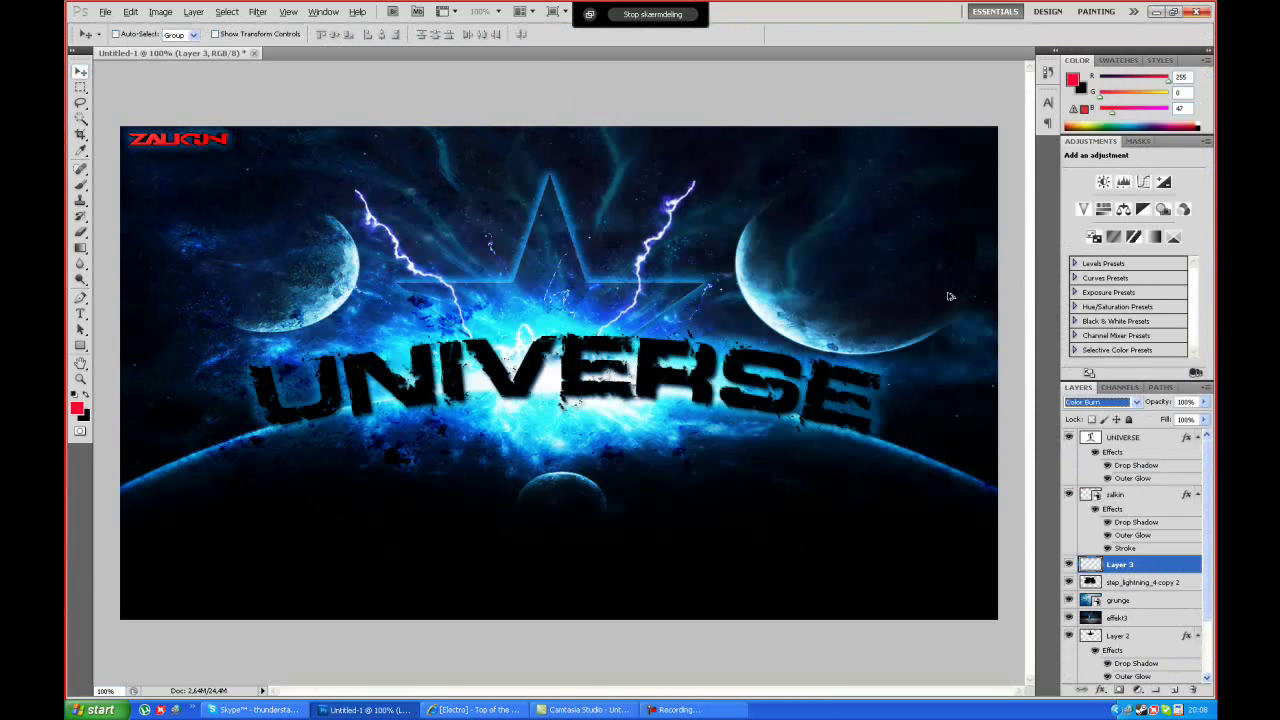
Step: Apply a final Free Transform to the last lightning copy to complete the fan
{"action": "right_click", "coordinate": [1170, 604]}
{"action": "left_click", "coordinate": [130, 11]}
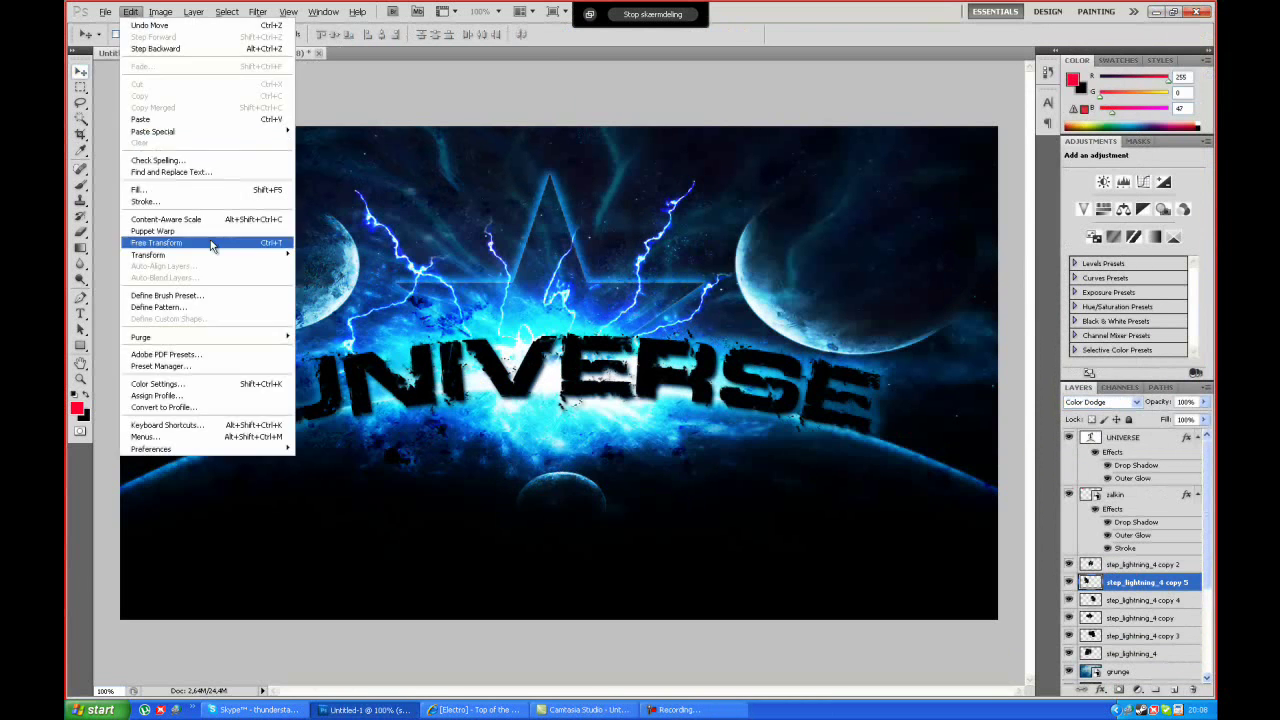
{"action": "left_click", "coordinate": [211, 243]}
{"action": "left_click", "coordinate": [1143, 565]}
{"action": "key", "text": "Return"}
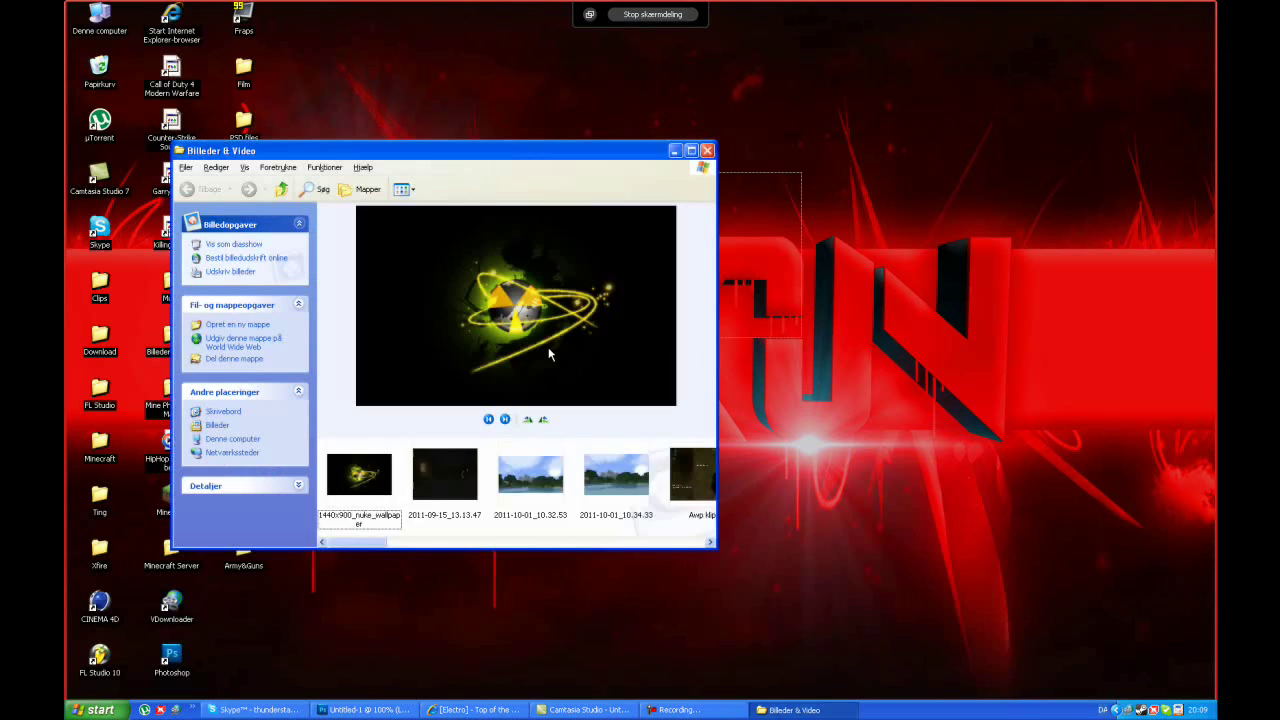
{"action": "left_click_drag", "start_coordinate": [355, 541], "coordinate": [632, 541]}
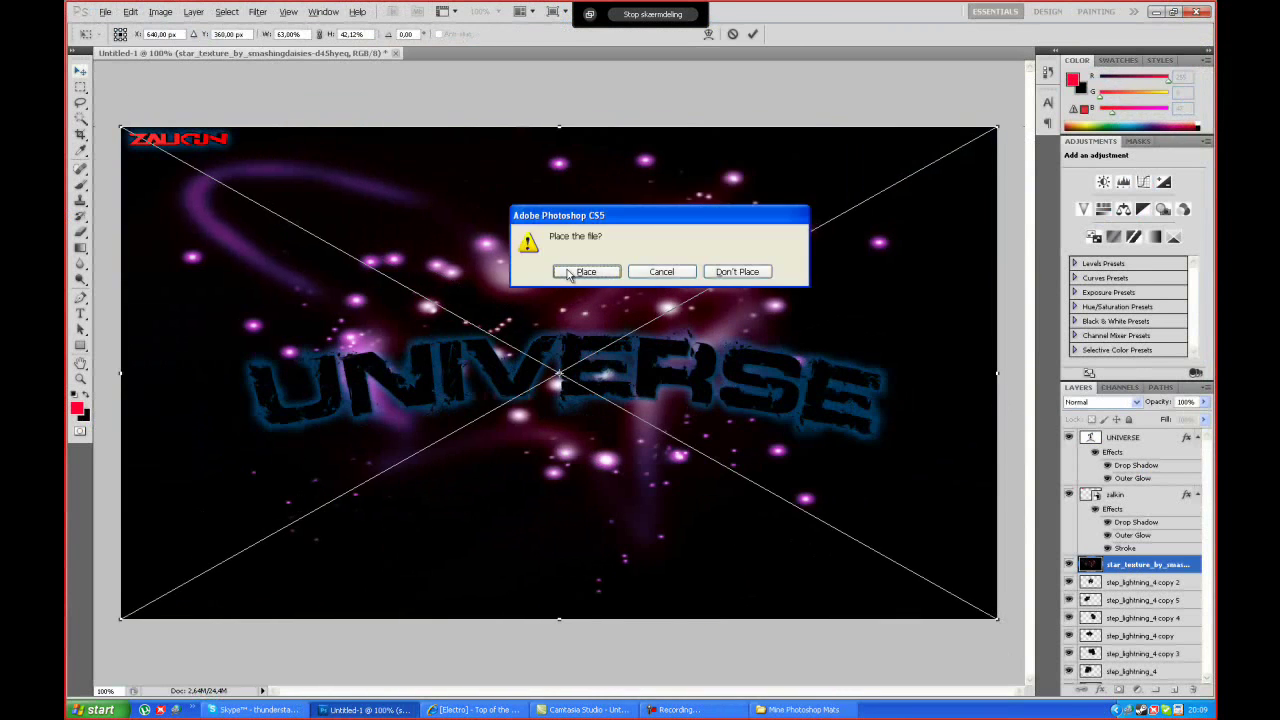
Step: Place the star texture in Lighten mode with a dark blue Color Overlay
{"action": "left_click", "coordinate": [568, 275]}
{"action": "key", "text": "shift+plus"}
{"action": "key", "text": "shift+plus"}
{"action": "key", "text": "shift+plus"}
{"action": "key", "text": "shift+plus"}
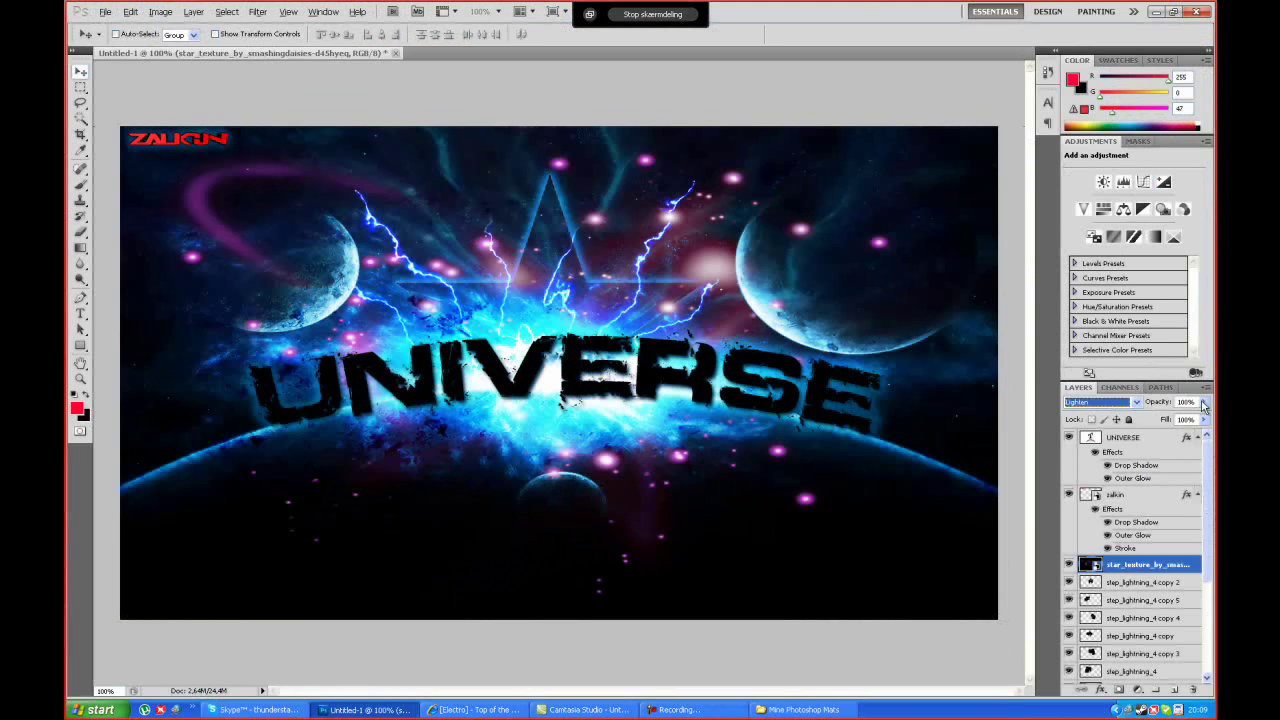
{"action": "double_click", "coordinate": [1195, 564]}
{"action": "left_click", "coordinate": [872, 501]}
{"action": "left_click", "coordinate": [1089, 369]}
{"action": "left_click", "coordinate": [948, 240]}
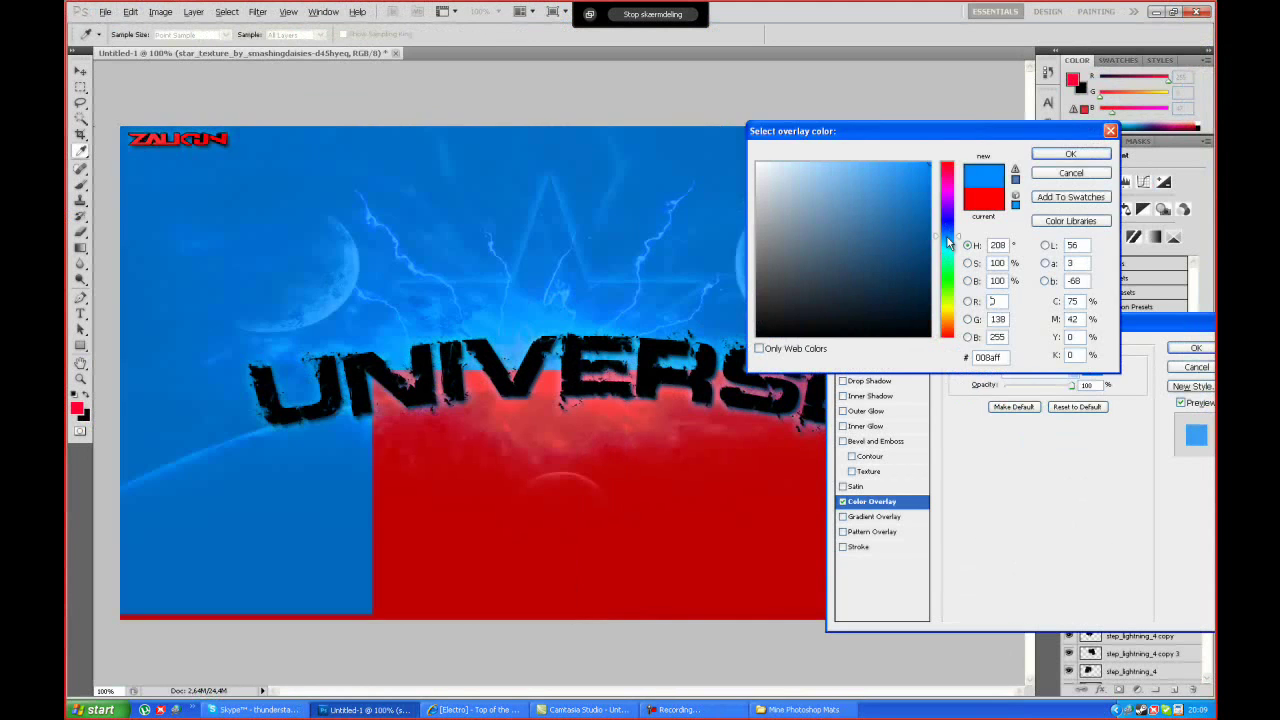
{"action": "left_click", "coordinate": [900, 295]}
{"action": "left_click", "coordinate": [1065, 153]}
{"action": "left_click", "coordinate": [1196, 347]}
Step: Copy the drop shadow and glow layer style from another layer
{"action": "left_click_drag", "start_coordinate": [1201, 413], "coordinate": [1212, 415]}
{"action": "scroll", "coordinate": [1142, 640], "scroll_direction": "down", "scroll_amount": 5}
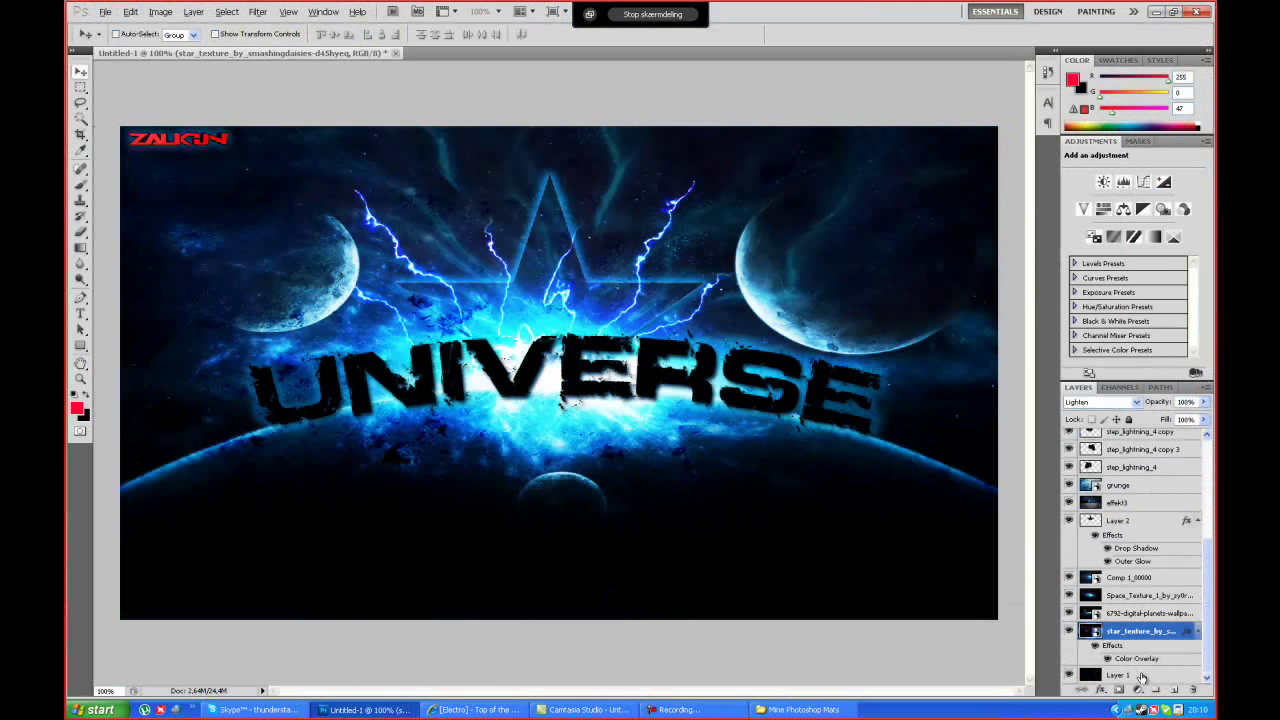
{"action": "right_click", "coordinate": [1138, 575]}
{"action": "left_click", "coordinate": [1050, 520]}
{"action": "left_click", "coordinate": [800, 709]}
{"action": "left_click", "coordinate": [816, 110]}
{"action": "double_click", "coordinate": [795, 140]}
{"action": "mouse_move", "coordinate": [1003, 86]}
{"action": "left_mouse_down"}
{"action": "mouse_move", "coordinate": [545, 386]}
{"action": "mouse_move", "coordinate": [587, 251]}
{"action": "left_mouse_up"}
{"action": "key", "text": "v"}
{"action": "key", "text": "Return"}
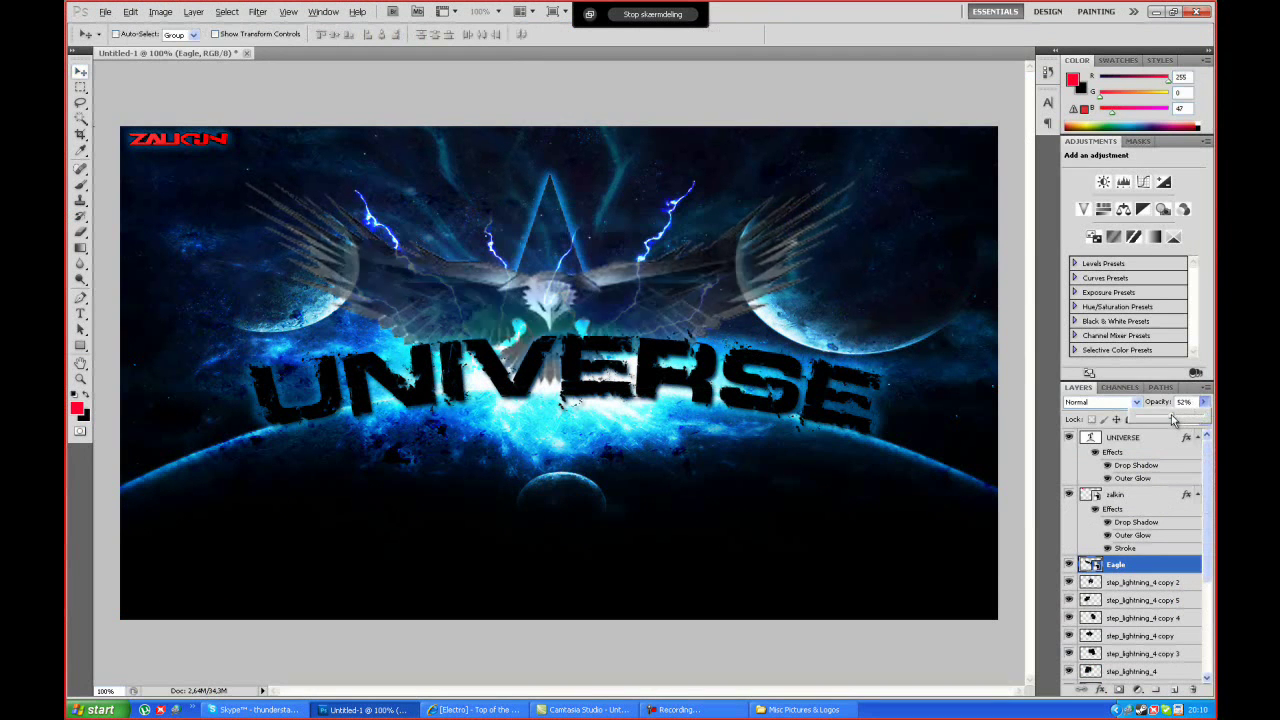
{"action": "key", "text": "shift+alt+s"}
{"action": "right_click", "coordinate": [1150, 575]}
{"action": "left_click", "coordinate": [1085, 500]}
{"action": "left_click", "coordinate": [1100, 401]}
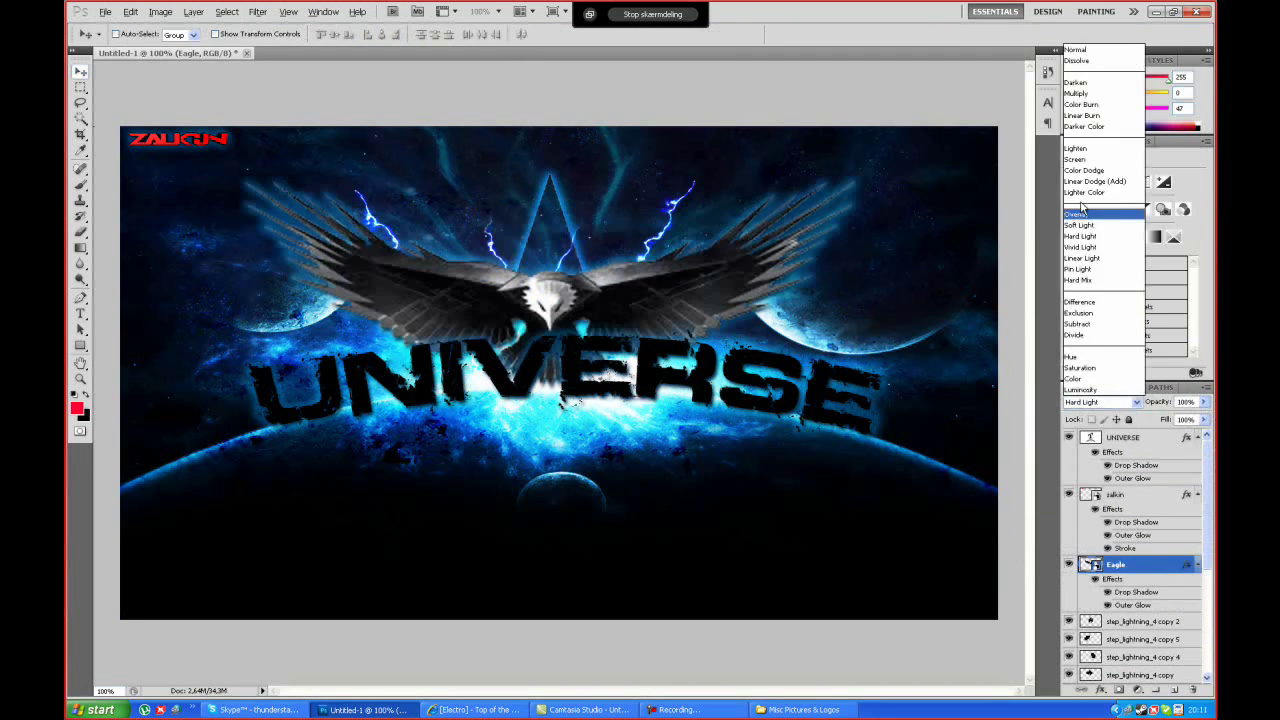
{"action": "left_click", "coordinate": [1100, 209]}
{"action": "left_click_drag", "start_coordinate": [1204, 401], "coordinate": [1172, 419]}
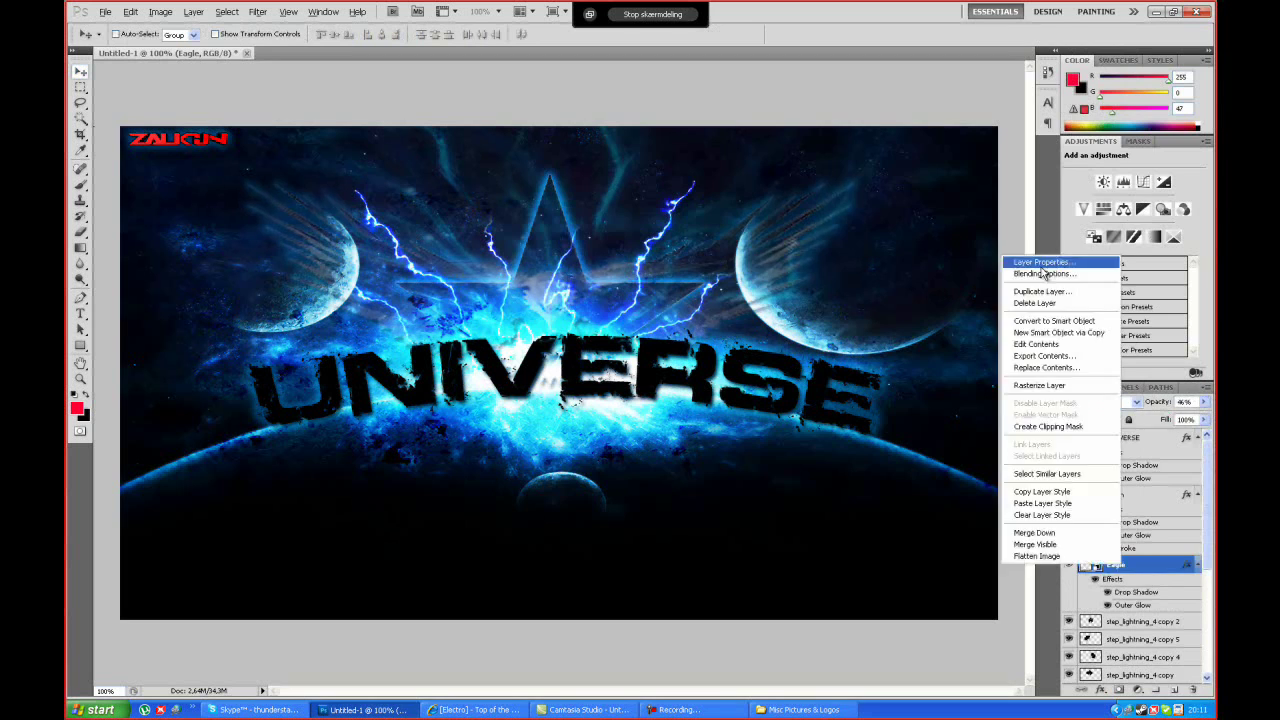
{"action": "key", "text": "ctrl+alt+z"}
{"action": "left_click", "coordinate": [800, 709]}
{"action": "scroll", "coordinate": [823, 223], "scroll_direction": "down", "scroll_amount": 2}
{"action": "scroll", "coordinate": [835, 165], "scroll_direction": "up", "scroll_amount": 2}
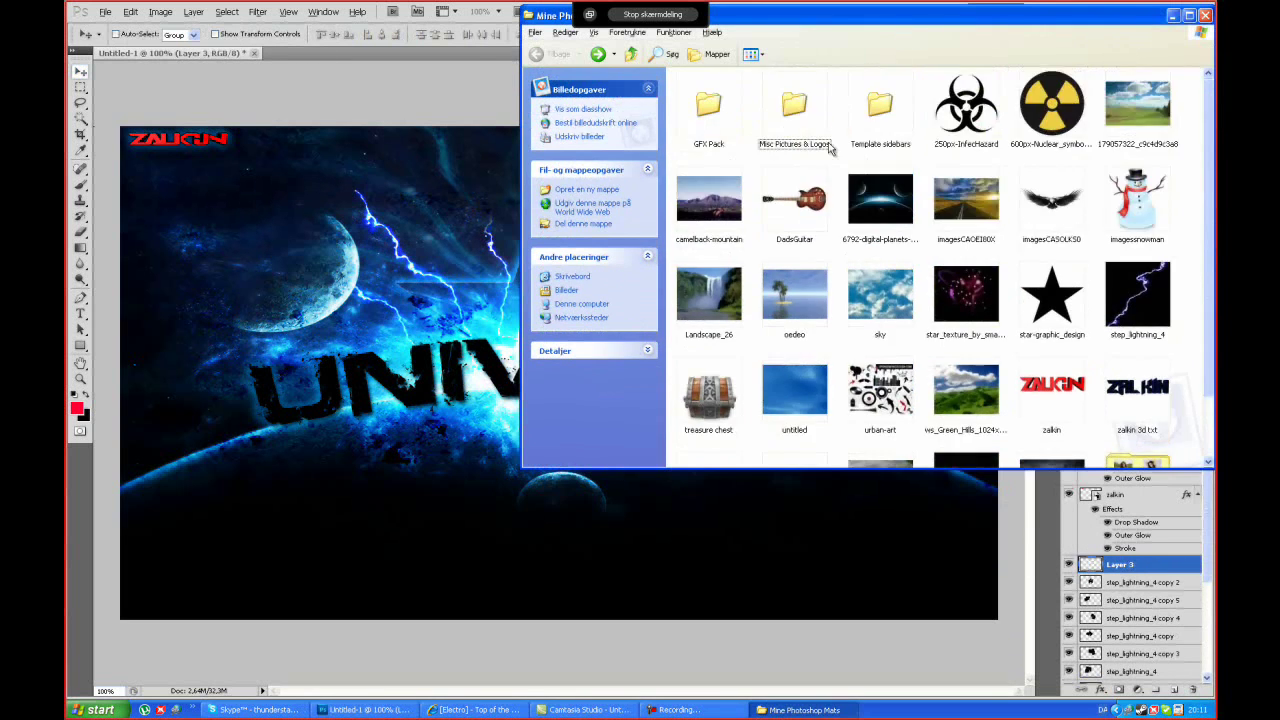
{"action": "double_click", "coordinate": [708, 105]}
{"action": "double_click", "coordinate": [857, 120]}
{"action": "scroll", "coordinate": [1095, 165], "scroll_direction": "down", "scroll_amount": 5}
{"action": "scroll", "coordinate": [1095, 165], "scroll_direction": "down", "scroll_amount": 5}
{"action": "scroll", "coordinate": [1093, 172], "scroll_direction": "down", "scroll_amount": 5}
{"action": "scroll", "coordinate": [745, 155], "scroll_direction": "down", "scroll_amount": 5}
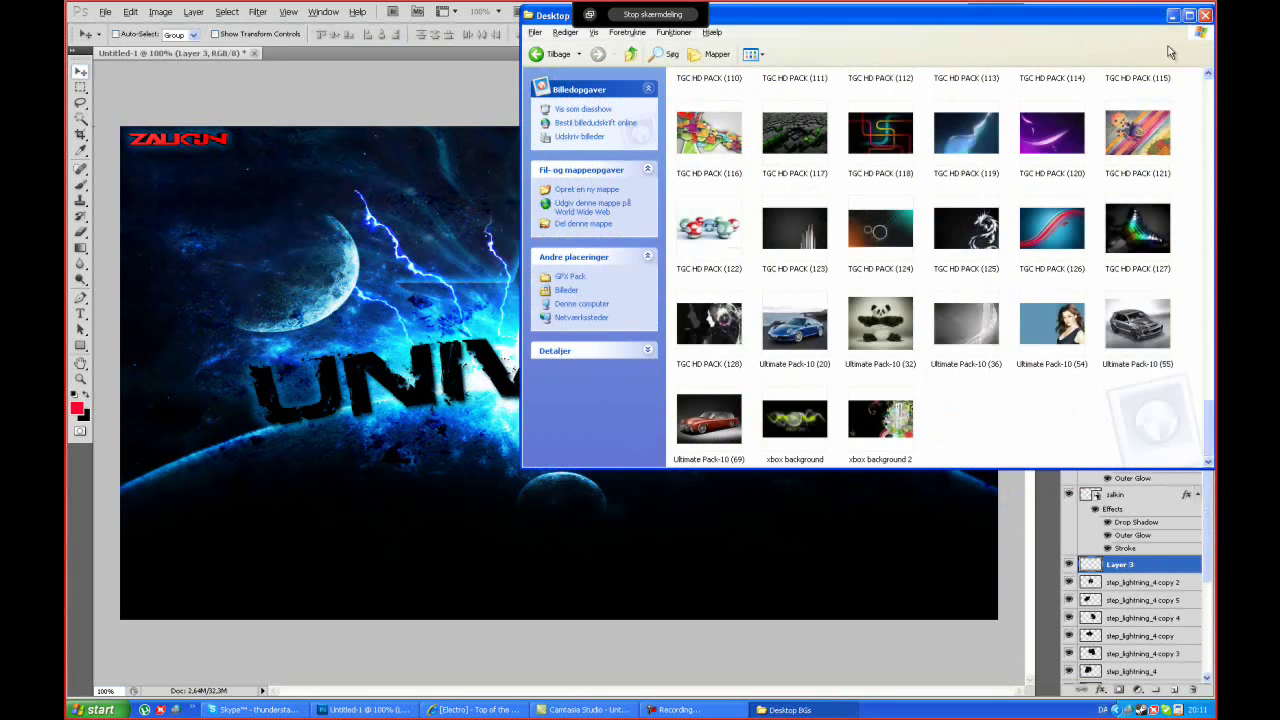
{"action": "left_click", "coordinate": [1205, 15]}
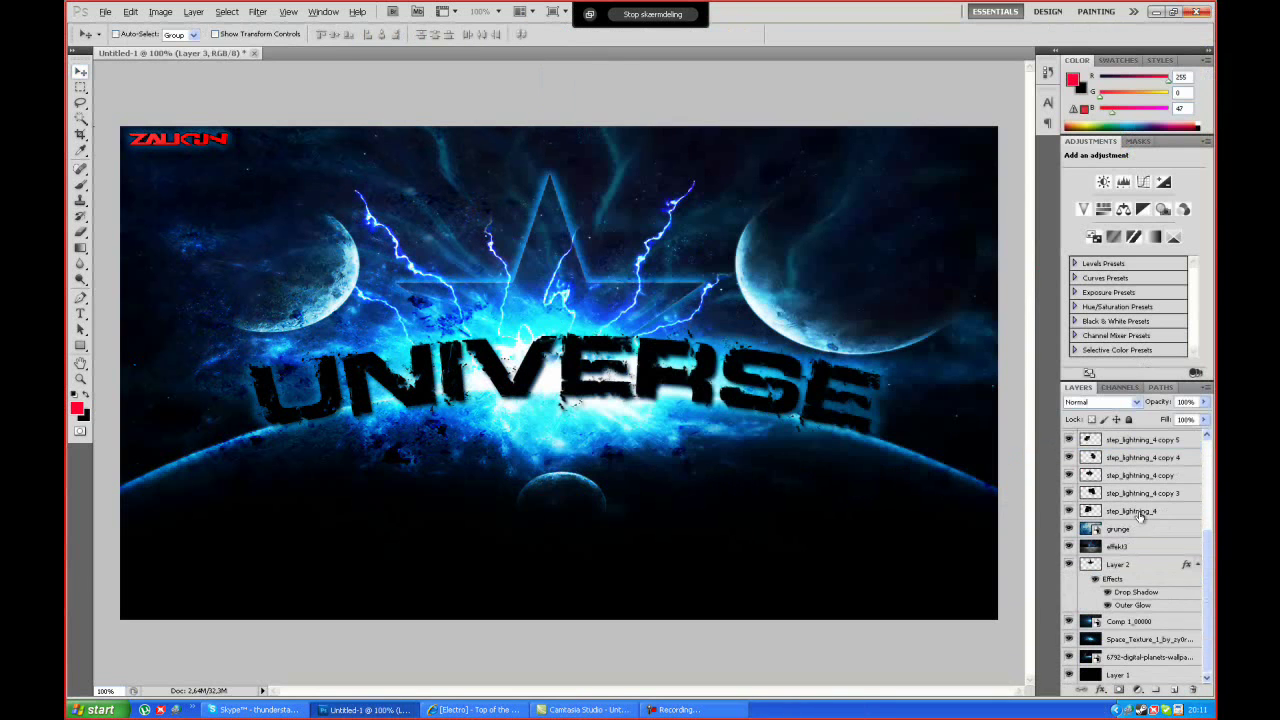
Step: Duplicate the planets wallpaper layer and bring the copy to the top of the stack
{"action": "right_click", "coordinate": [1135, 657]}
{"action": "left_click", "coordinate": [1120, 400]}
{"action": "key", "text": "Return"}
{"action": "key", "text": "ctrl+shift+bracketright"}
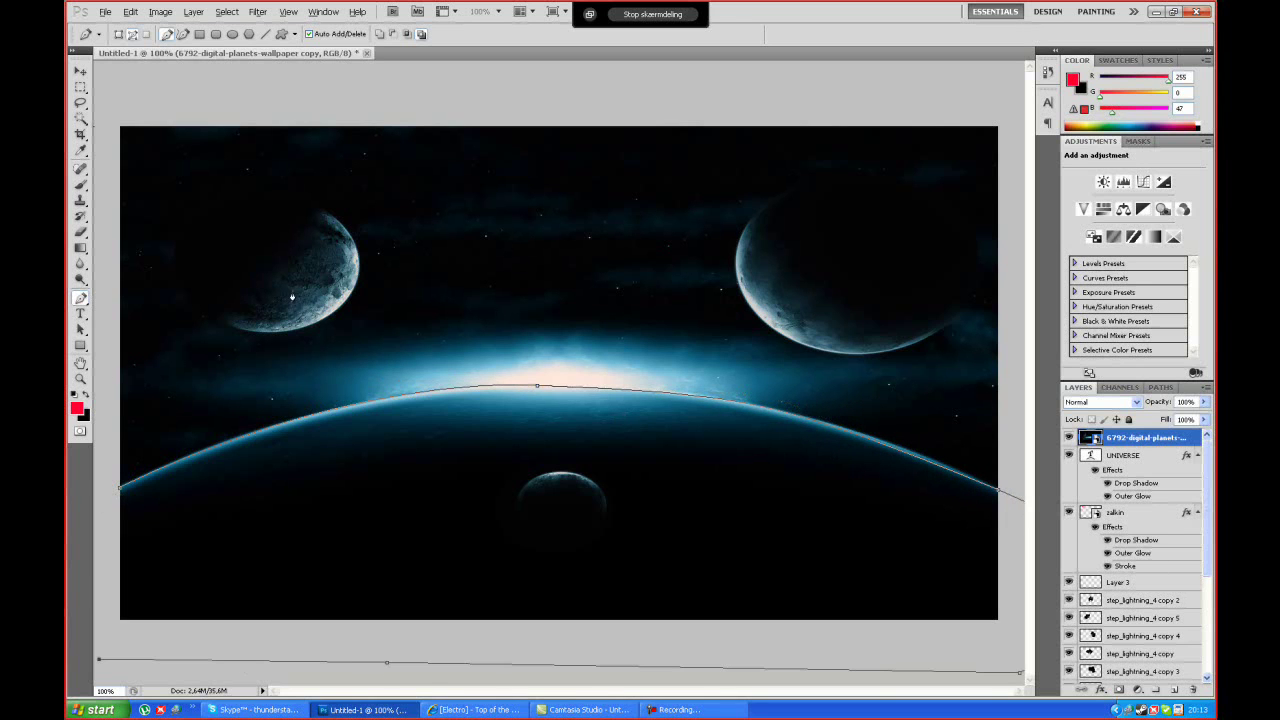
Step: Turn the horizon path into a selection and fill the area below it with black
{"action": "right_click", "coordinate": [272, 477]}
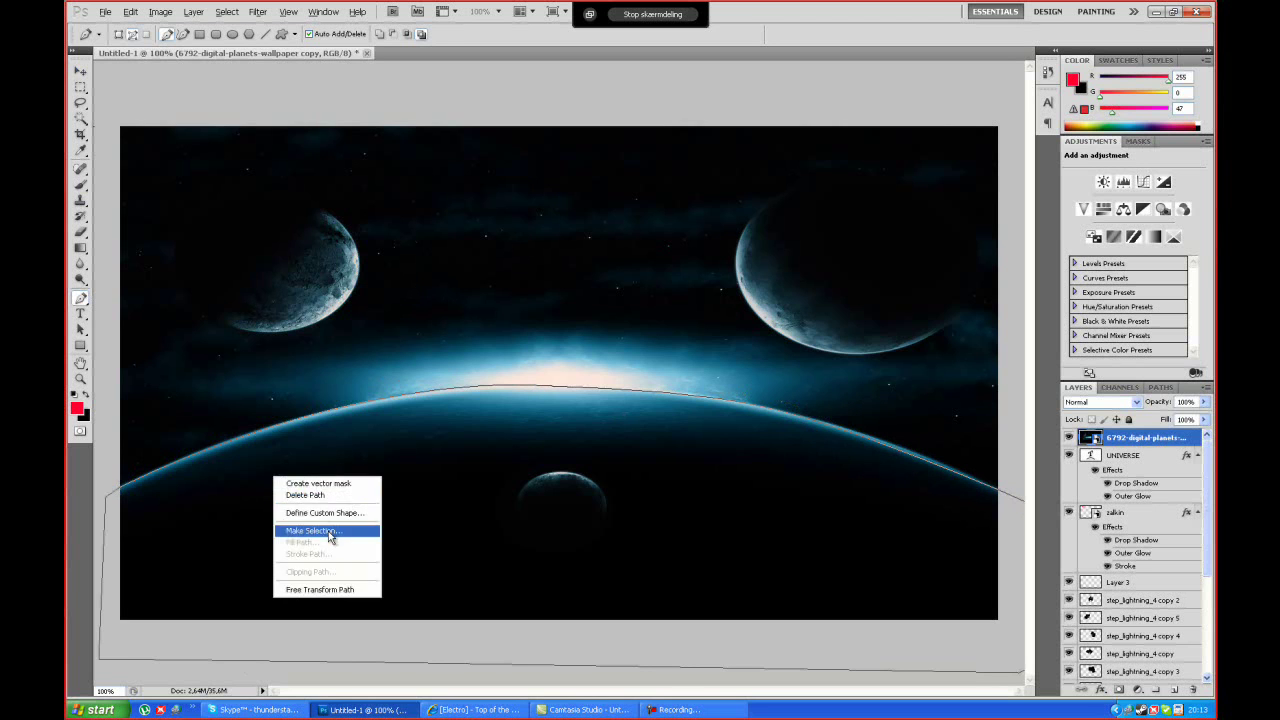
{"action": "left_click", "coordinate": [328, 531]}
{"action": "left_click_drag", "start_coordinate": [80, 248], "coordinate": [120, 257]}
{"action": "key", "text": "x"}
{"action": "left_click", "coordinate": [500, 405]}
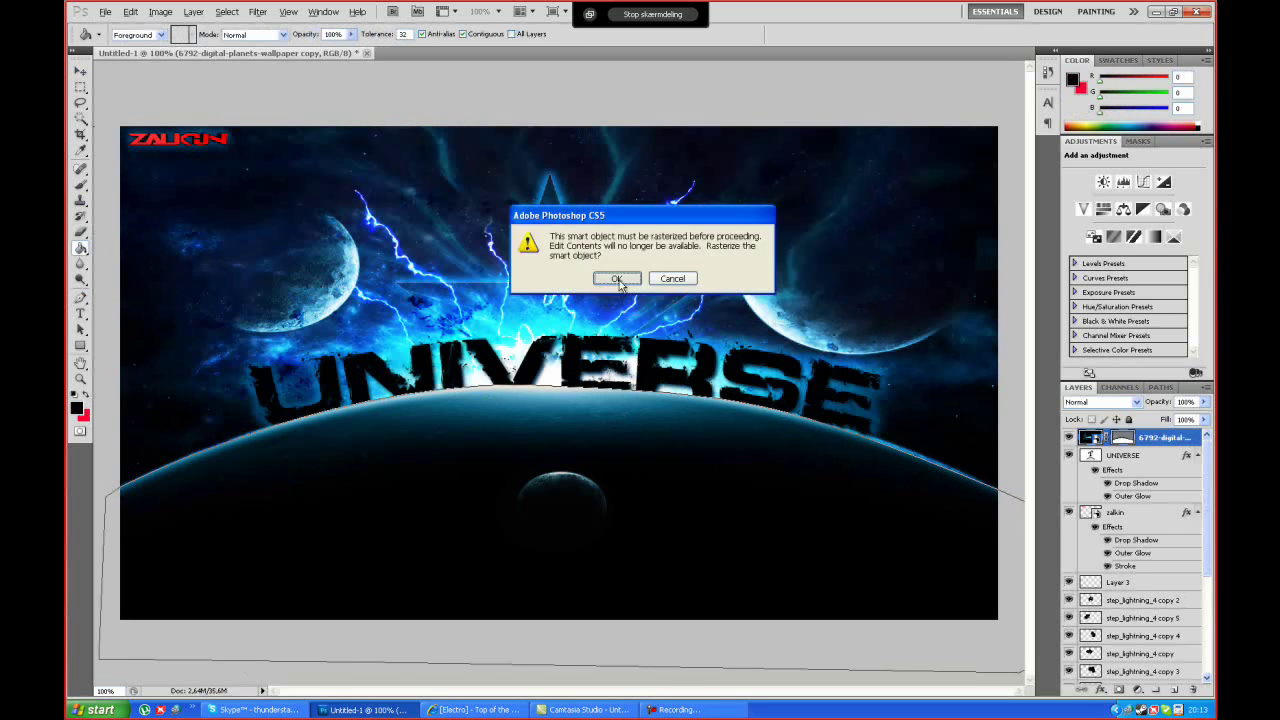
{"action": "key", "text": "Return"}
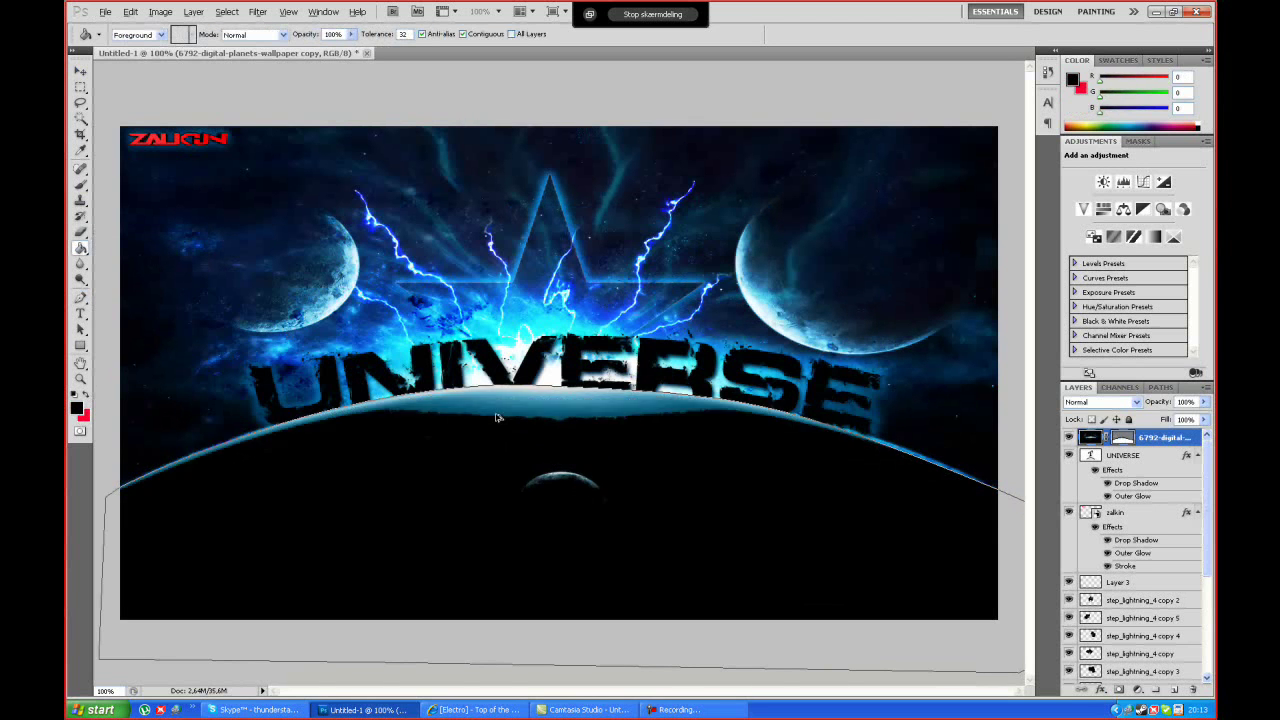
Step: Add a black Color Overlay to the planet copy
{"action": "double_click", "coordinate": [1190, 444]}
{"action": "left_click", "coordinate": [872, 501]}
{"action": "left_click", "coordinate": [1095, 366]}
{"action": "key", "text": "Return"}
Step: Give the planet copy a dark blue Outer Glow in Normal blending
{"action": "key", "text": "Return"}
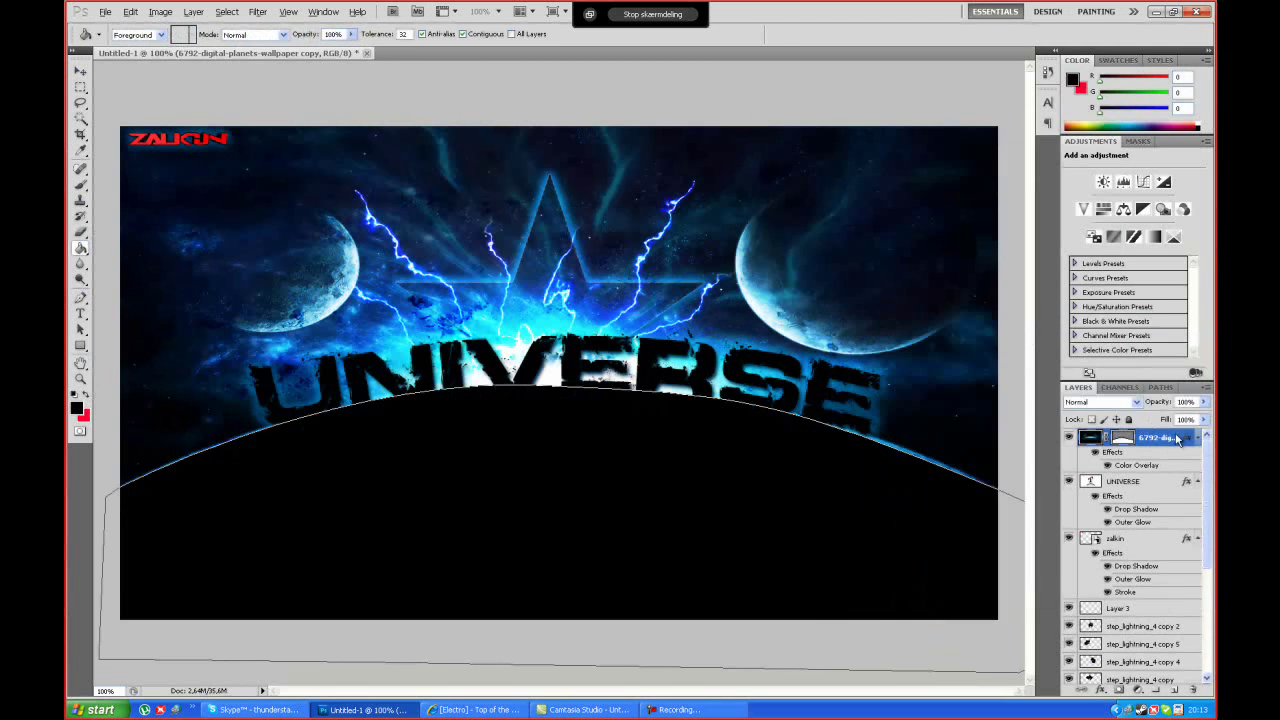
{"action": "double_click", "coordinate": [1190, 444]}
{"action": "left_click", "coordinate": [842, 411]}
{"action": "left_click", "coordinate": [1040, 370]}
{"action": "left_click", "coordinate": [1013, 17]}
{"action": "left_click", "coordinate": [987, 415]}
{"action": "key", "text": "Return"}
{"action": "left_click", "coordinate": [989, 418]}
{"action": "left_click", "coordinate": [1085, 148]}
{"action": "left_click", "coordinate": [1196, 347]}
Step: Set the planet copy to Screen mode and move it below Space_Texture
{"action": "left_click", "coordinate": [1137, 402]}
{"action": "left_click", "coordinate": [1095, 143]}
{"action": "left_click_drag", "start_coordinate": [1161, 447], "coordinate": [1127, 632]}
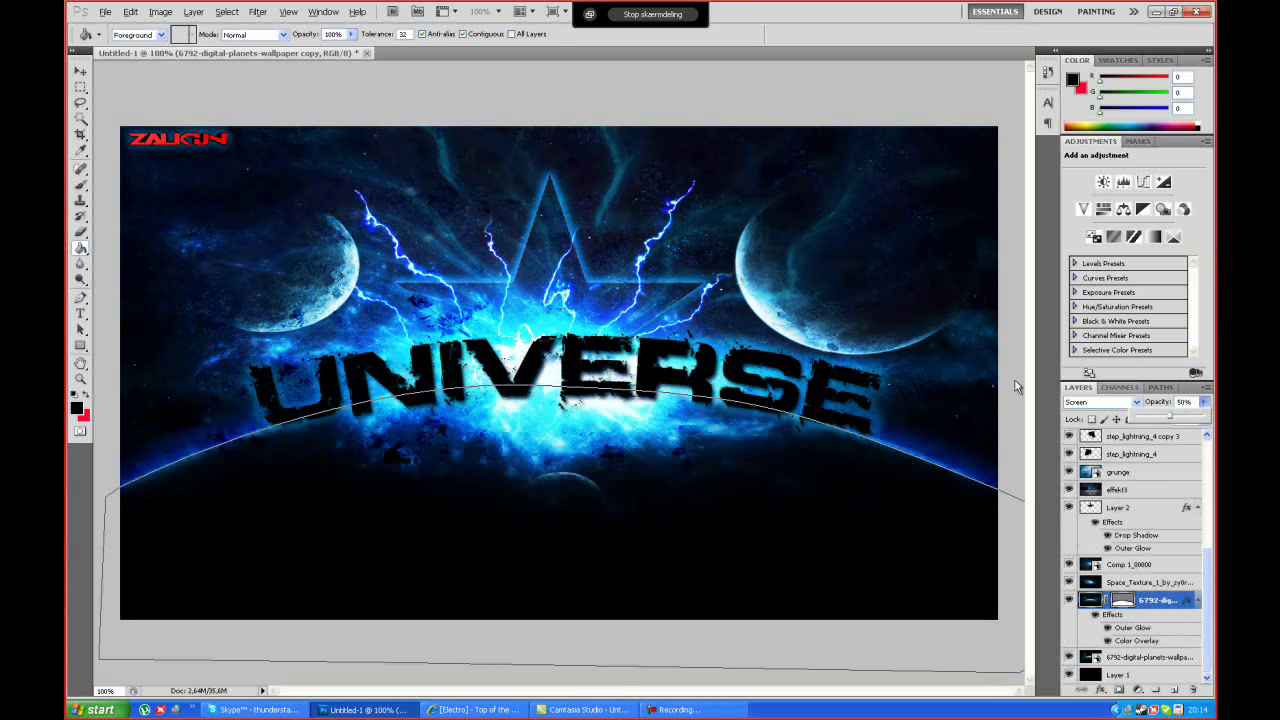
{"action": "key", "text": "v"}
{"action": "left_click", "coordinate": [1125, 489]}
Step: Add a Hue/Saturation adjustment above UNIVERSE that shifts the hue and reduces saturation
{"action": "scroll", "coordinate": [1168, 541], "scroll_direction": "up", "scroll_amount": 5}
{"action": "left_click", "coordinate": [1124, 437]}
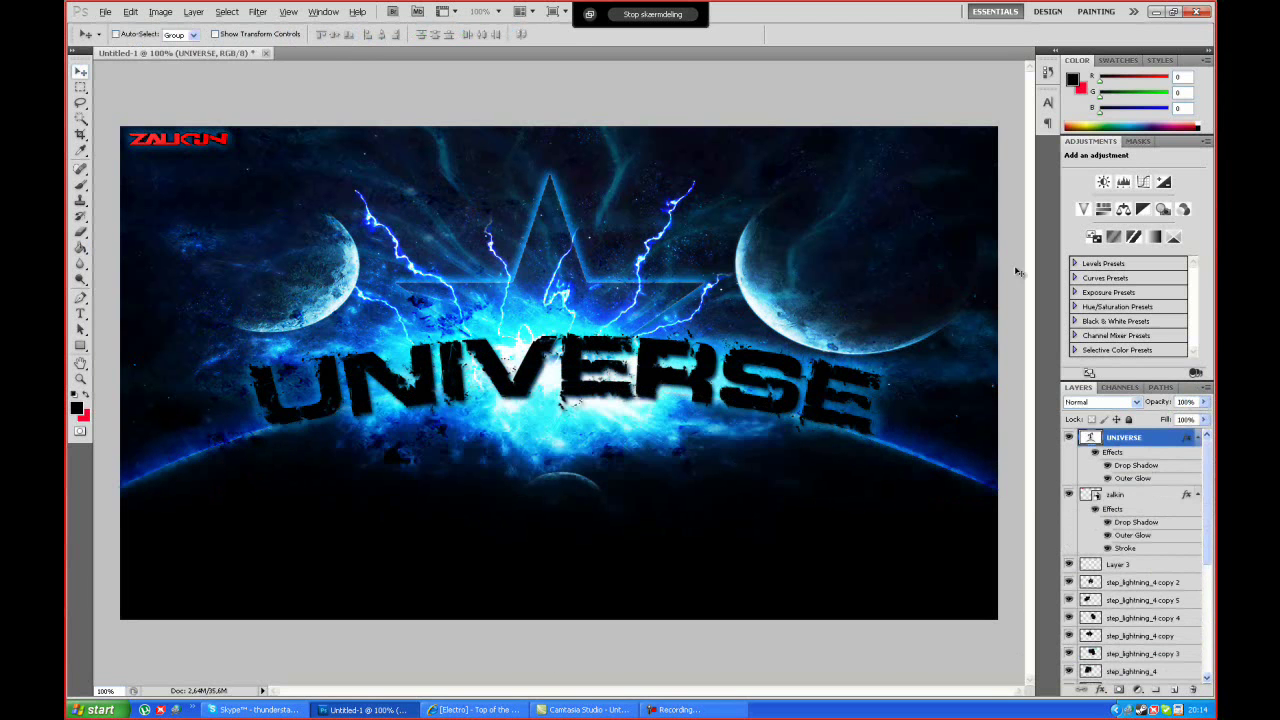
{"action": "left_click", "coordinate": [1103, 208]}
{"action": "mouse_move", "coordinate": [1134, 215]}
{"action": "left_mouse_down"}
{"action": "mouse_move", "coordinate": [1092, 248]}
{"action": "mouse_move", "coordinate": [1143, 240]}
{"action": "mouse_move", "coordinate": [1099, 245]}
{"action": "left_mouse_up"}
Step: Add a Color Balance adjustment pushed toward blue, with Layer 4 moved above it
{"action": "key", "text": "ctrl+shift+alt+n"}
{"action": "left_click", "coordinate": [1123, 208]}
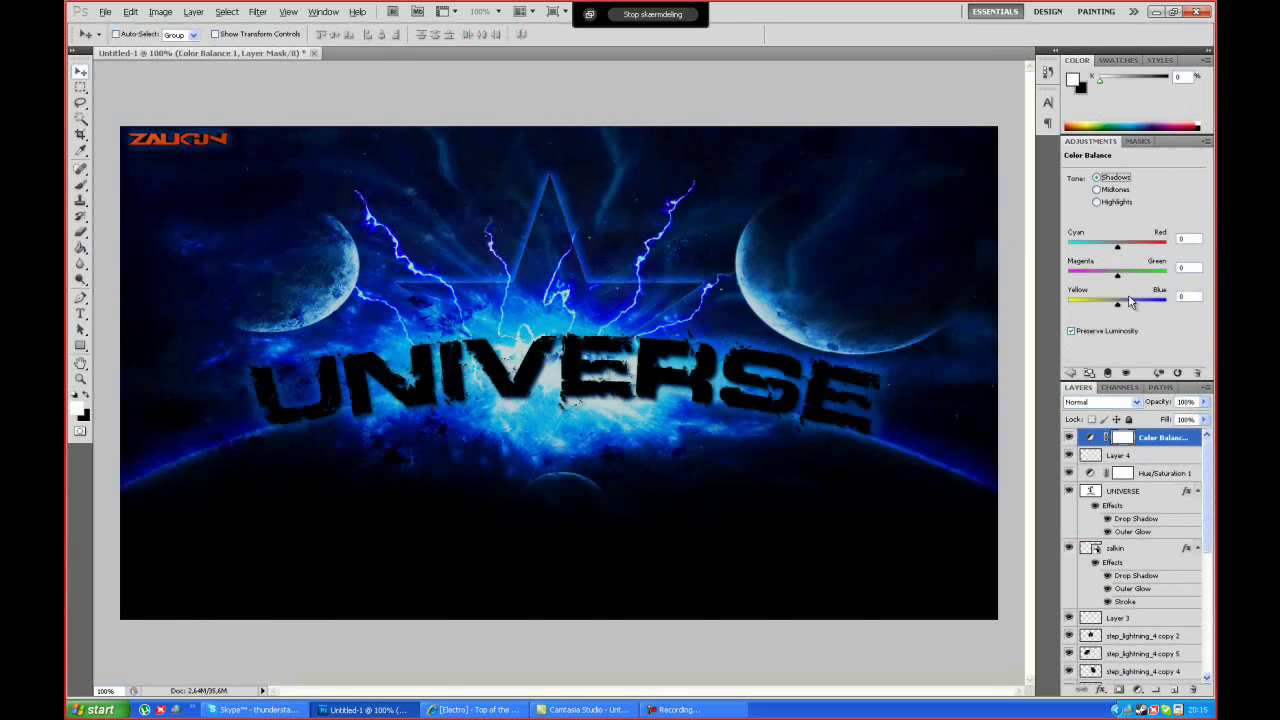
{"action": "left_click_drag", "start_coordinate": [1117, 302], "coordinate": [1127, 300]}
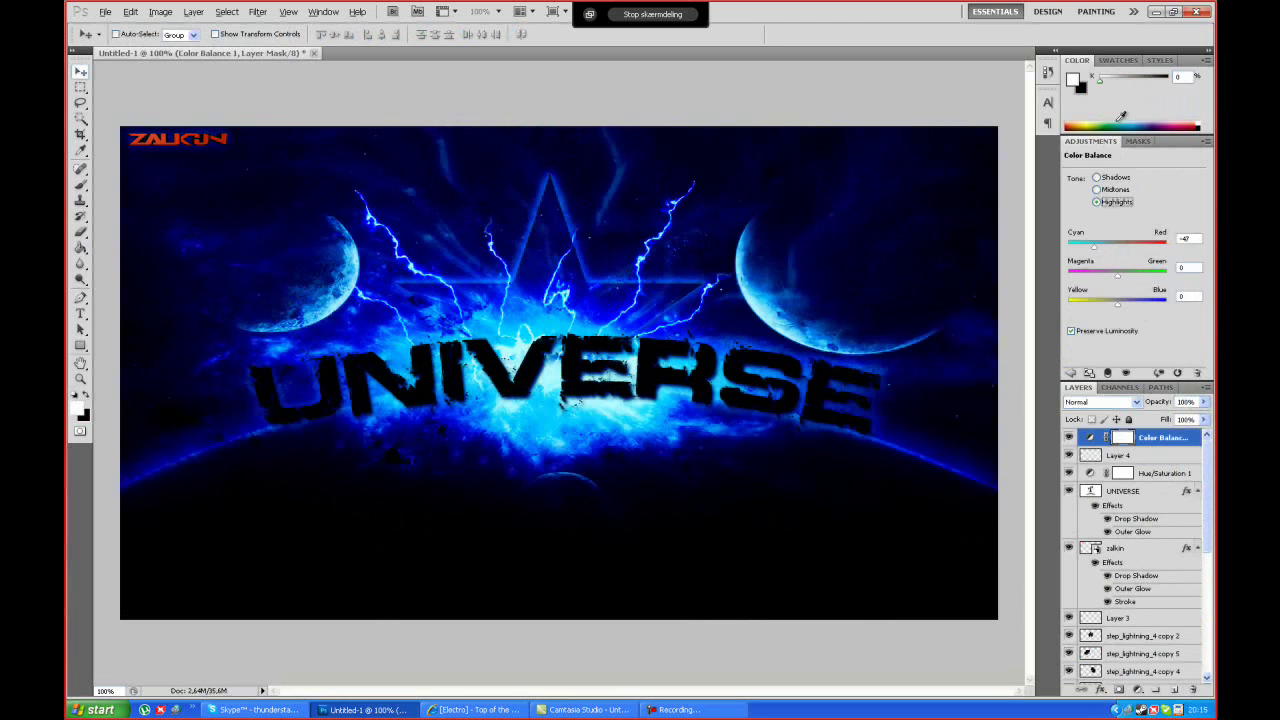
{"action": "right_click", "coordinate": [1123, 455]}
{"action": "key", "text": "Escape"}
{"action": "key", "text": "ctrl+bracketright"}
Step: Add a Brightness/Contrast adjustment that darkens the whole scene
{"action": "left_click", "coordinate": [1102, 181]}
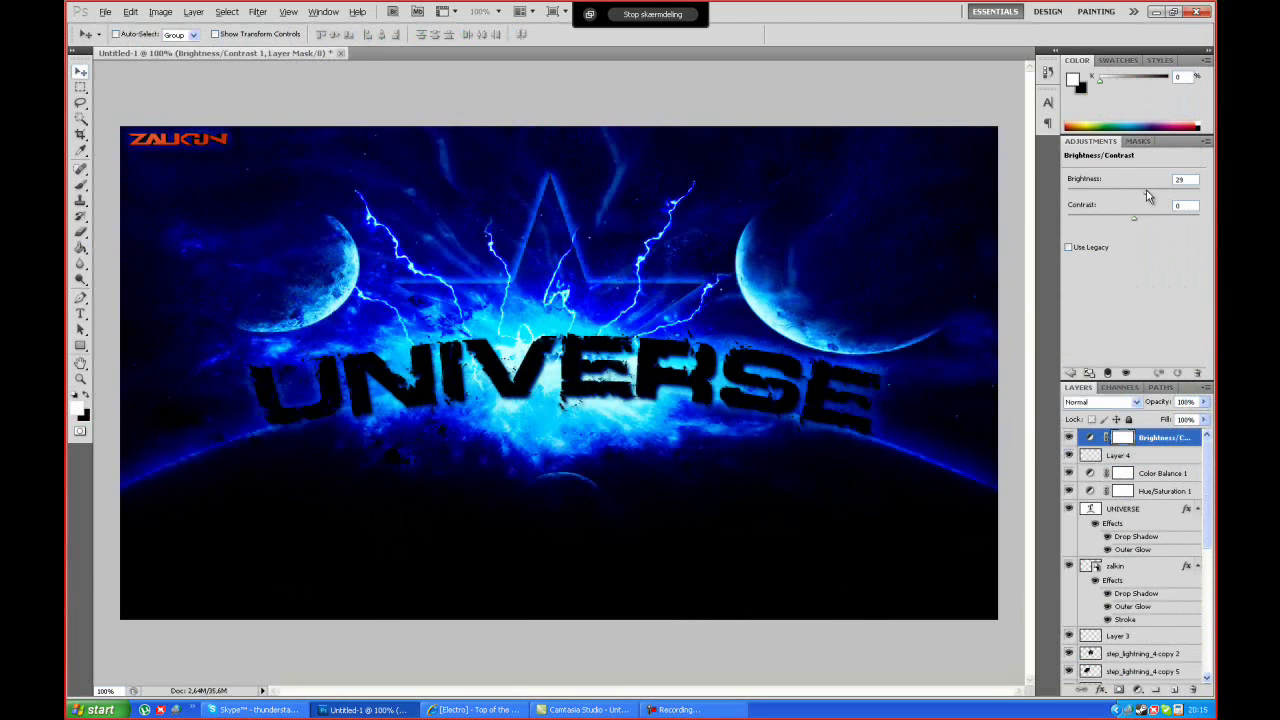
{"action": "left_click_drag", "start_coordinate": [1133, 192], "coordinate": [1117, 194]}
{"action": "scroll", "coordinate": [1135, 560], "scroll_direction": "down", "scroll_amount": 3}
{"action": "scroll", "coordinate": [1135, 585], "scroll_direction": "down", "scroll_amount": 3}
{"action": "scroll", "coordinate": [1135, 585], "scroll_direction": "up", "scroll_amount": 5}
{"action": "left_click", "coordinate": [1130, 548]}
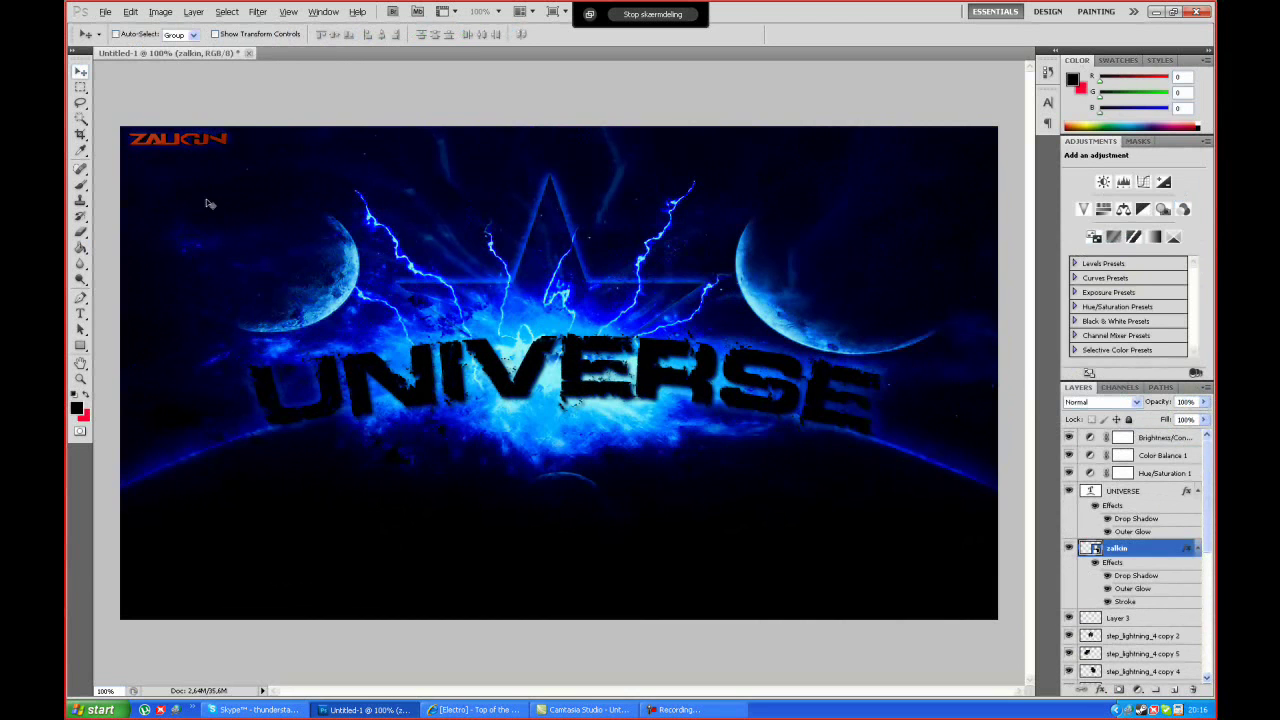
Step: Add a new credit text layer above the red logo in the Degrassi font
{"action": "key", "text": "ctrl+shift+alt+n"}
{"action": "left_click", "coordinate": [180, 41]}
{"action": "left_click", "coordinate": [200, 56]}
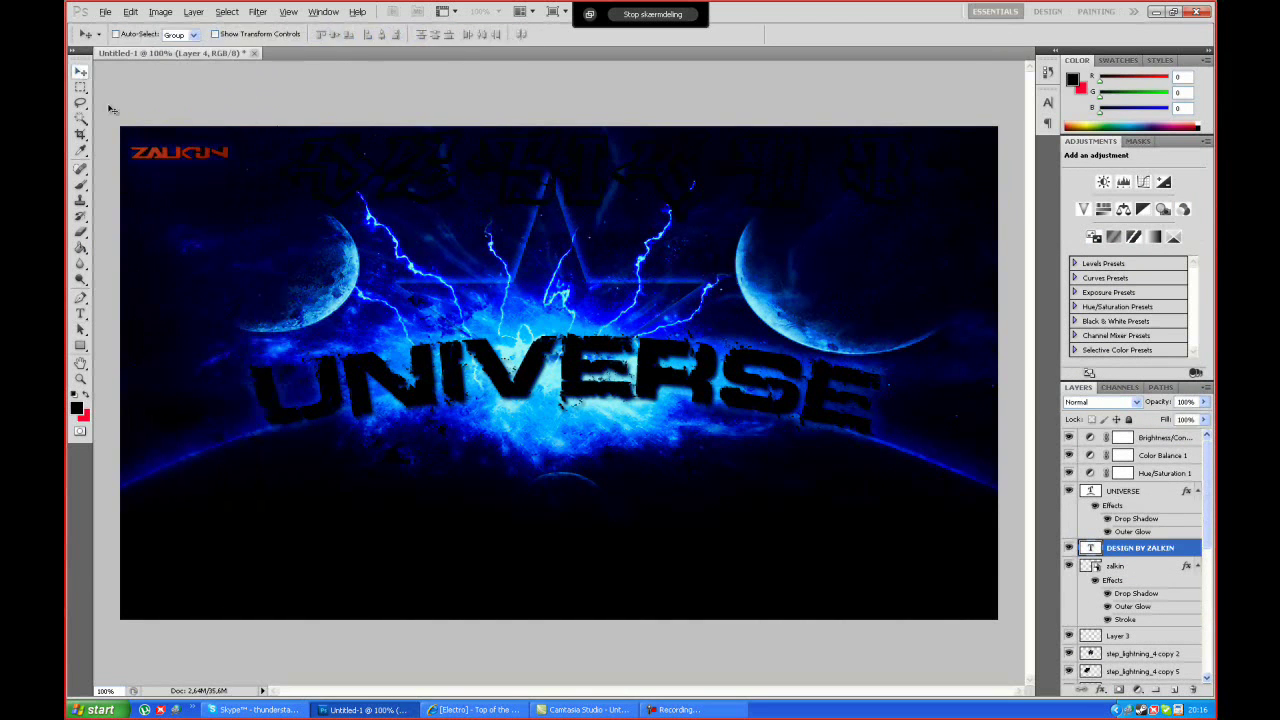
{"action": "left_click", "coordinate": [288, 33]}
{"action": "right_click", "coordinate": [1190, 547]}
{"action": "right_click", "coordinate": [1150, 547]}
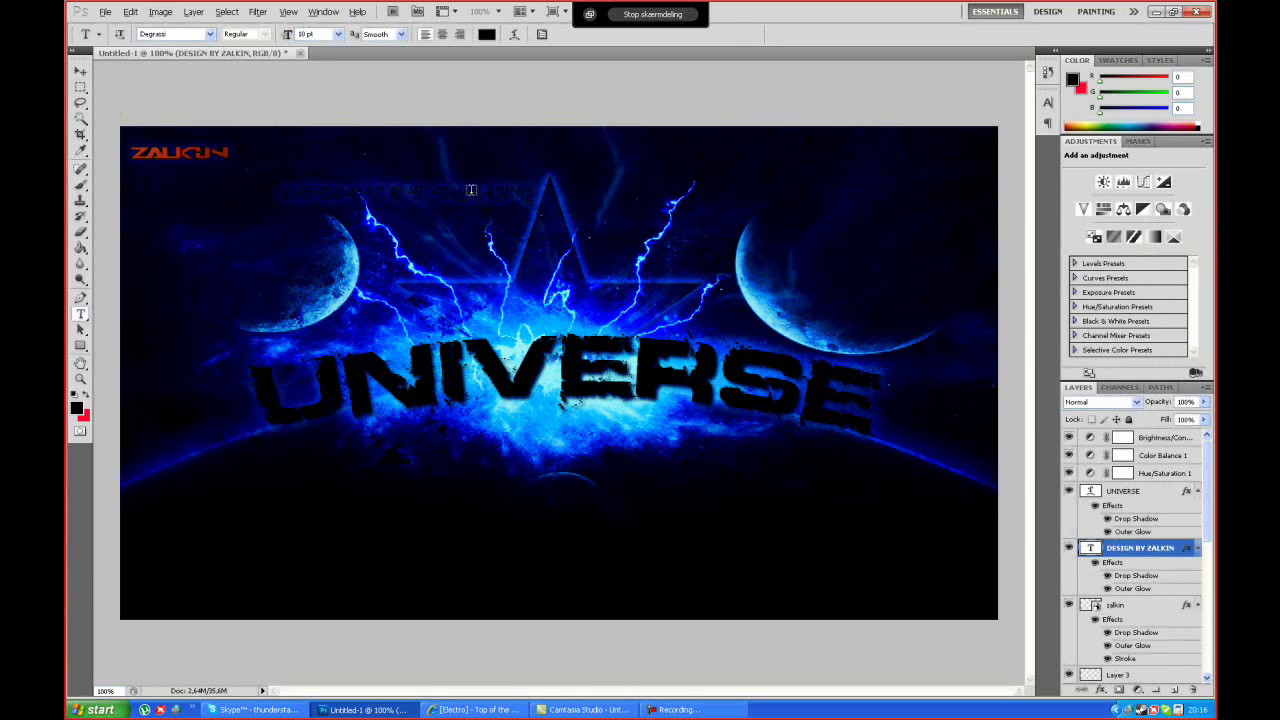
Step: Switch the credit to a distorted, scratched font and edit it to read DESIGN BY
{"action": "left_click", "coordinate": [210, 34]}
{"action": "left_click", "coordinate": [207, 58]}
{"action": "left_click", "coordinate": [210, 34]}
{"action": "scroll", "coordinate": [200, 200], "scroll_direction": "down", "scroll_amount": 3}
{"action": "left_click", "coordinate": [200, 146]}
{"action": "key", "text": "v"}
{"action": "left_click", "coordinate": [80, 313]}
{"action": "left_click", "coordinate": [494, 192]}
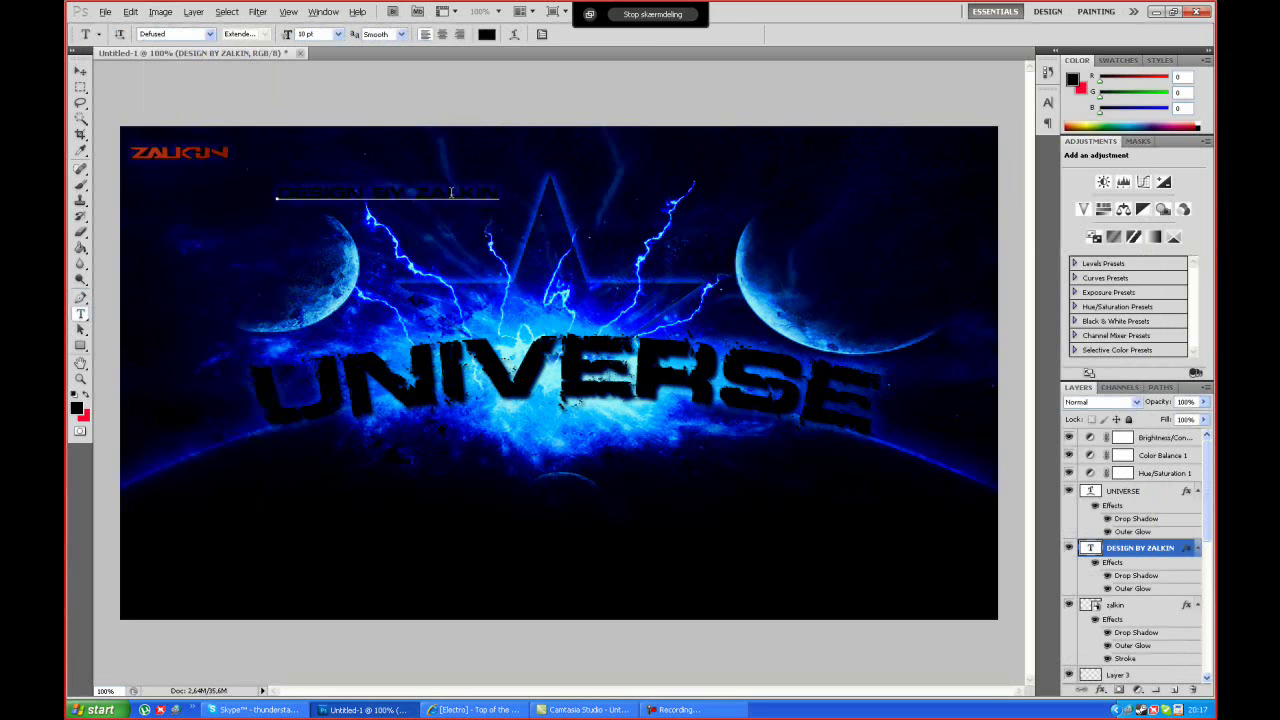
{"action": "left_click", "coordinate": [85, 73]}
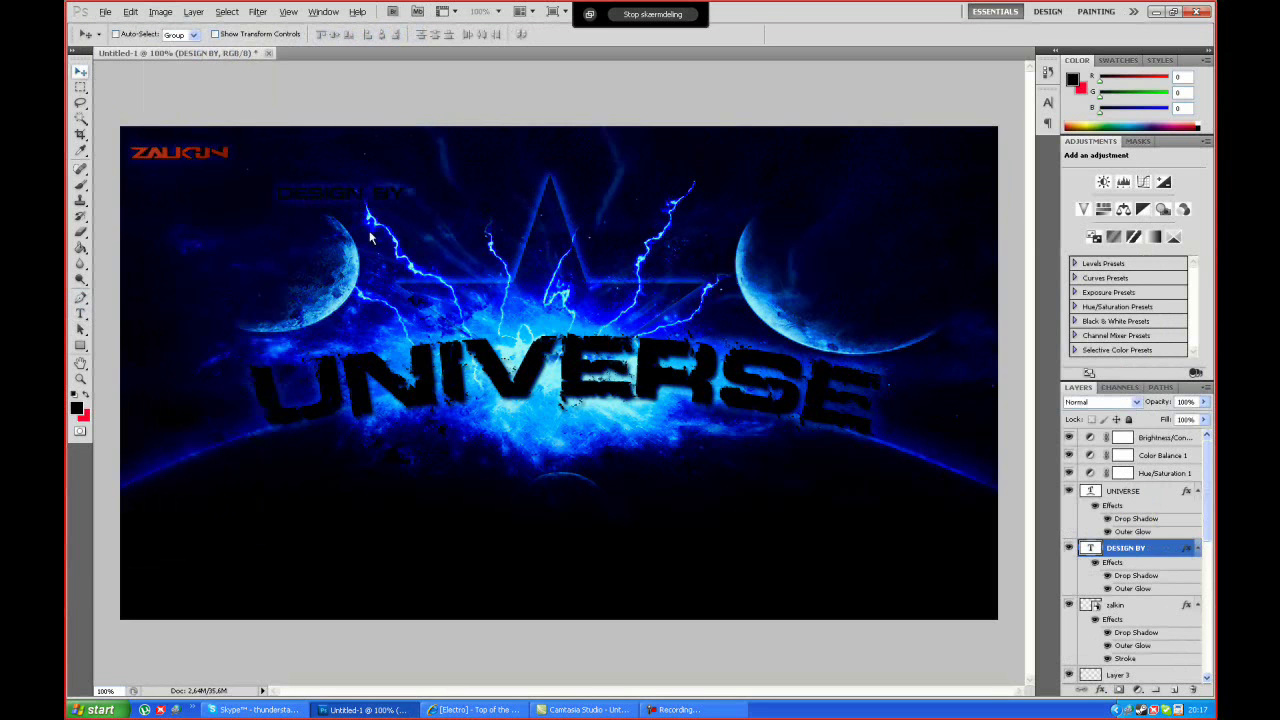
Step: Give the DESIGN BY layer a bright cyan Stroke layer effect
{"action": "left_click", "coordinate": [1120, 606]}
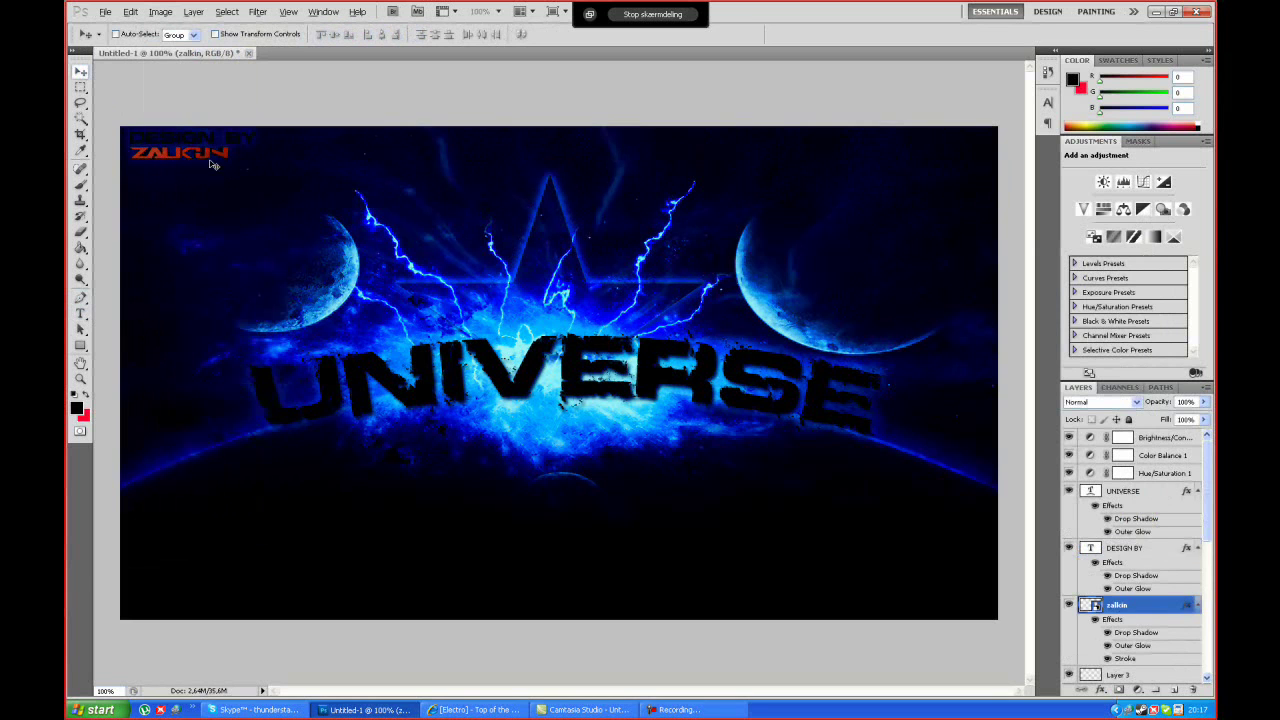
{"action": "double_click", "coordinate": [1163, 550]}
{"action": "left_click", "coordinate": [860, 547]}
{"action": "left_click", "coordinate": [987, 456]}
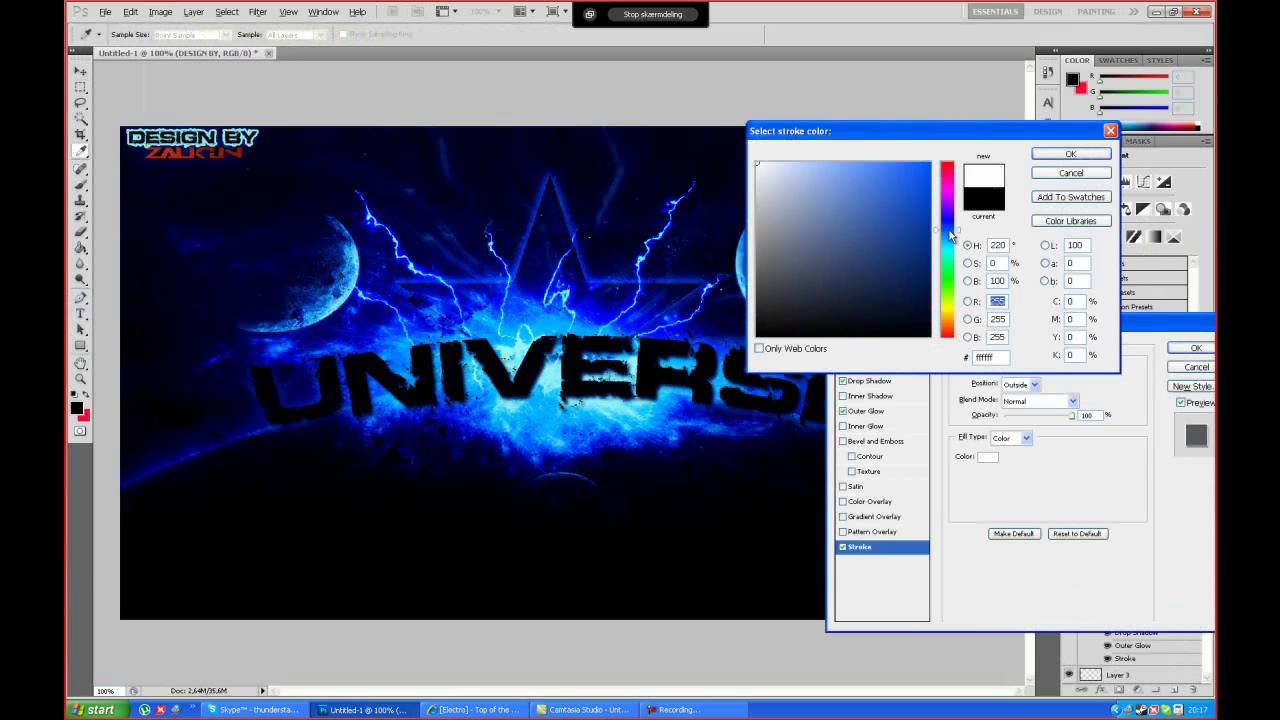
{"action": "left_click_drag", "start_coordinate": [930, 217], "coordinate": [930, 245]}
{"action": "key", "text": "Return"}
Step: Lower the stroke's opacity, shift its colour from cyan to blue, and apply
{"action": "left_click", "coordinate": [988, 457]}
{"action": "key", "text": "Return"}
{"action": "left_click_drag", "start_coordinate": [1071, 415], "coordinate": [1043, 422]}
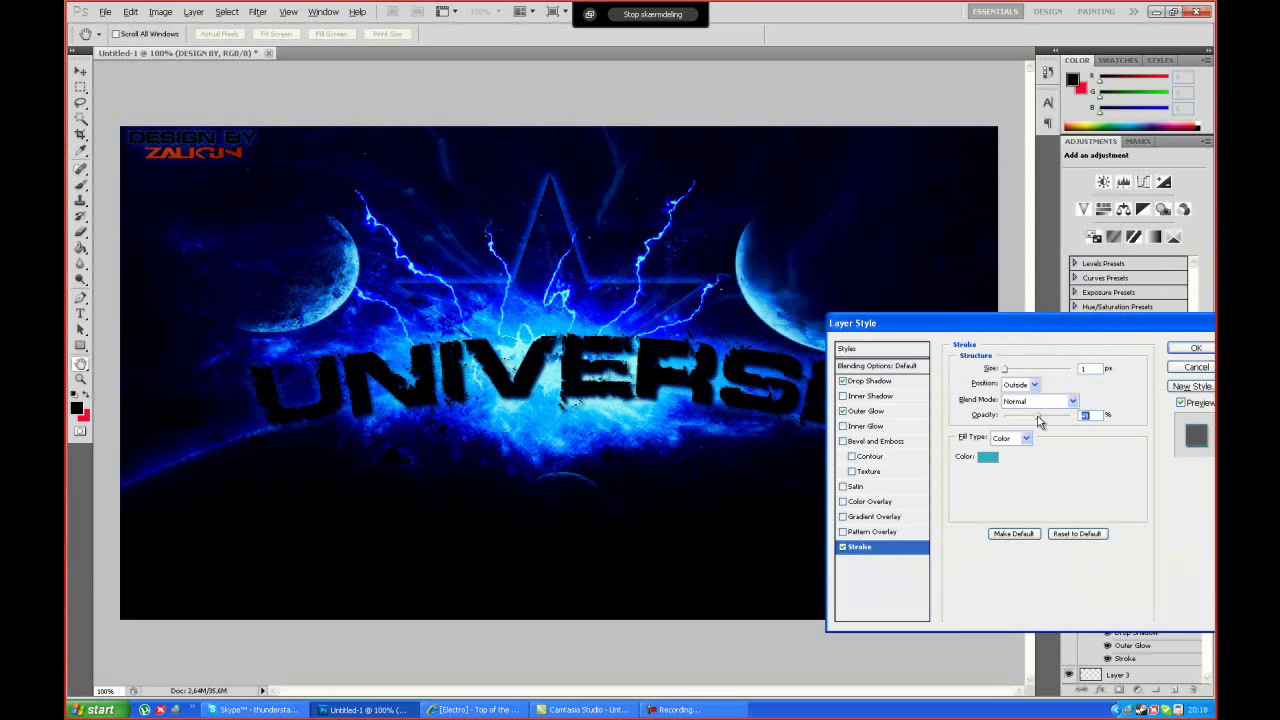
{"action": "left_click", "coordinate": [988, 457]}
{"action": "left_click_drag", "start_coordinate": [948, 246], "coordinate": [948, 232]}
{"action": "left_click", "coordinate": [890, 200]}
{"action": "key", "text": "Return"}
{"action": "left_click", "coordinate": [1188, 348]}
{"action": "right_click", "coordinate": [1160, 548]}
{"action": "left_click", "coordinate": [1095, 519]}
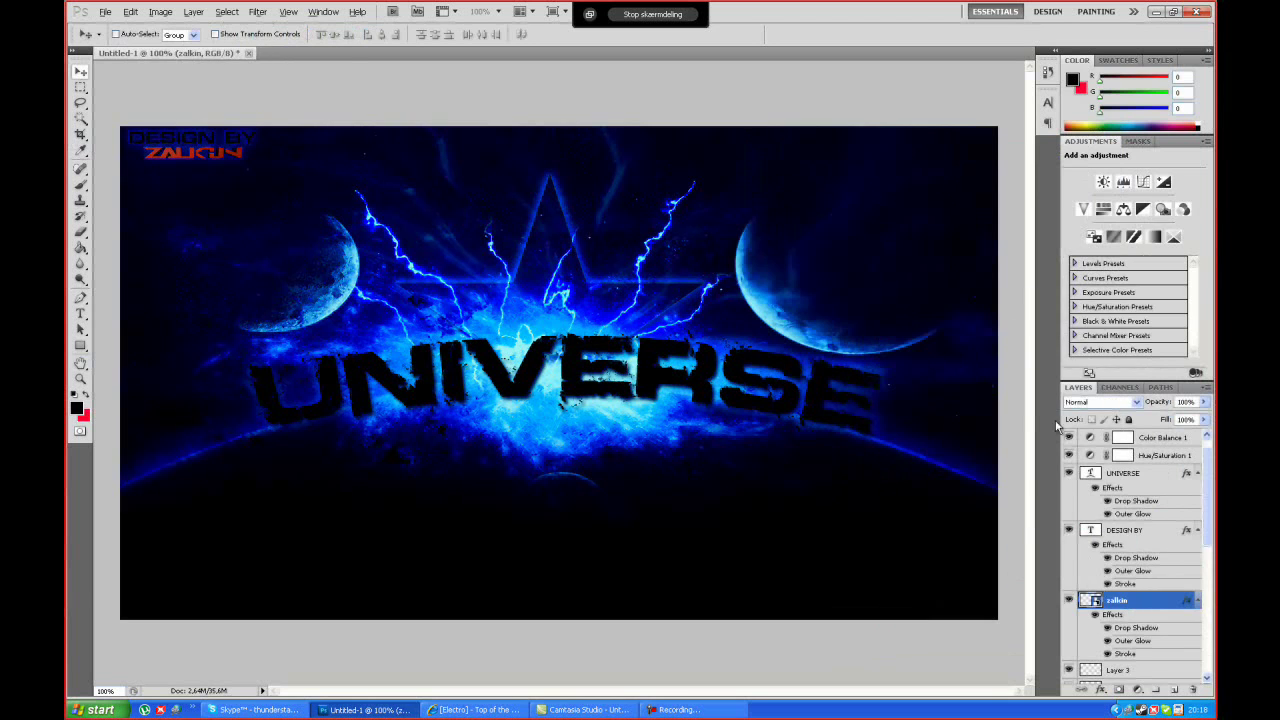
Step: Choose File > Save As to save the UNIVERSE artwork under a new name
{"action": "left_click", "coordinate": [110, 12]}
{"action": "left_click", "coordinate": [125, 200]}
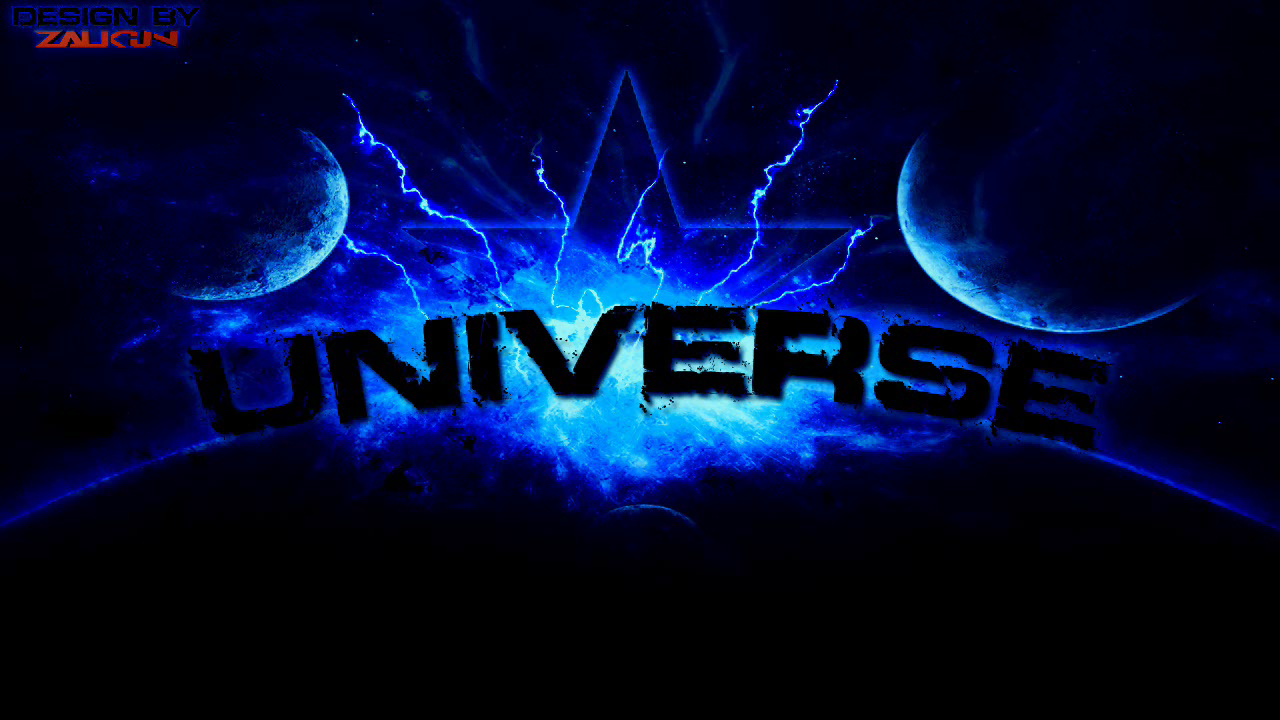